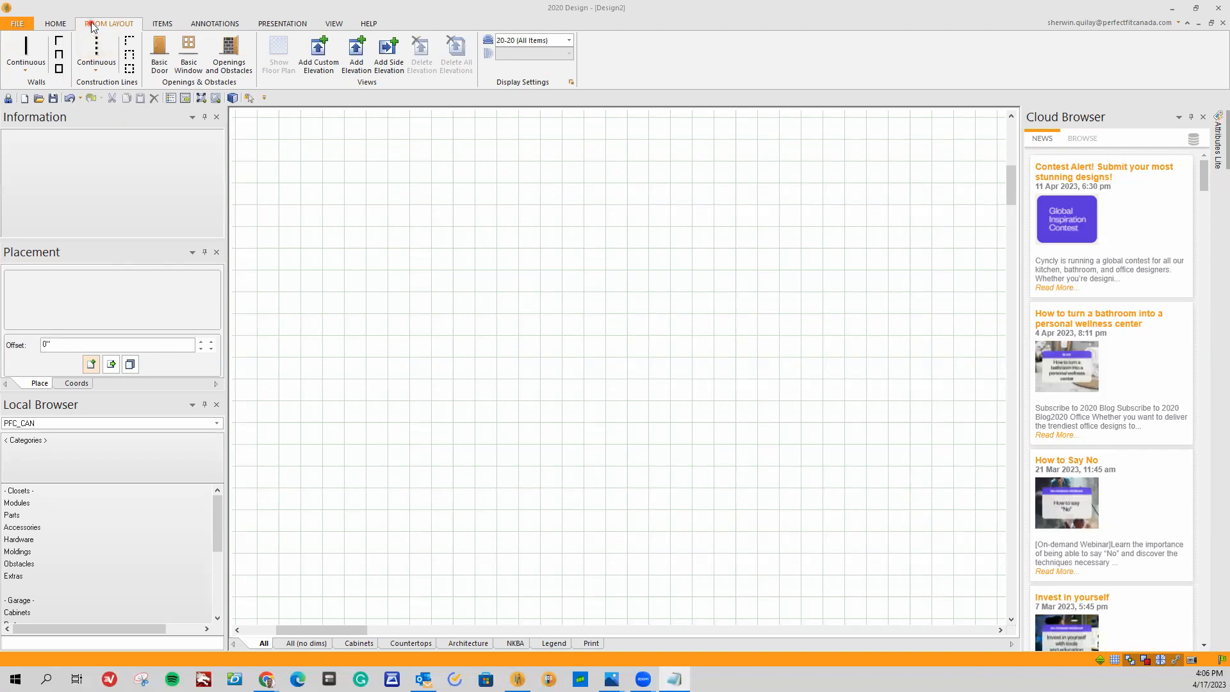
click(18, 23)
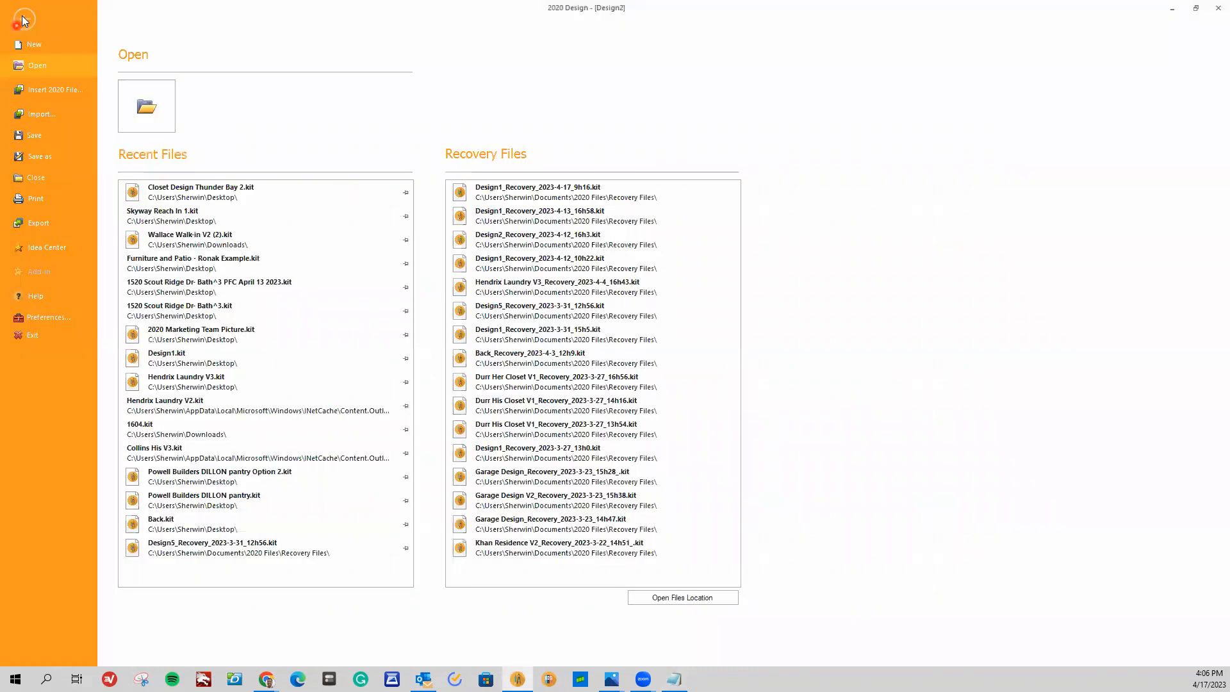
click(21, 25)
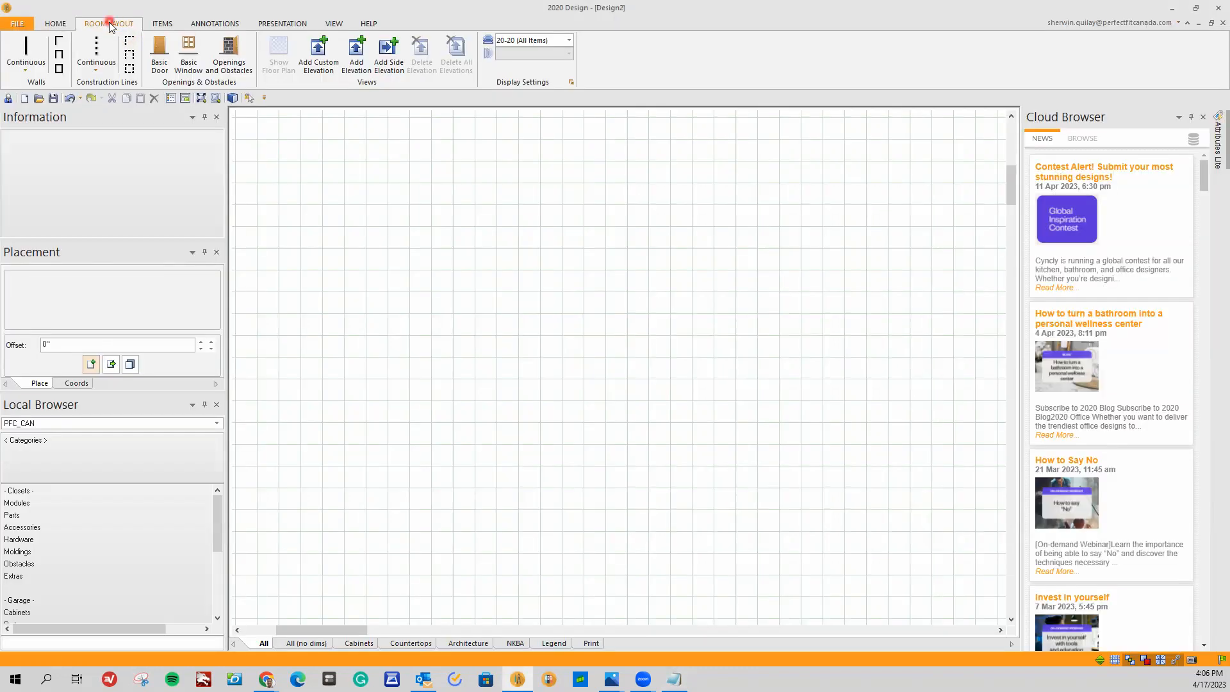
click(26, 76)
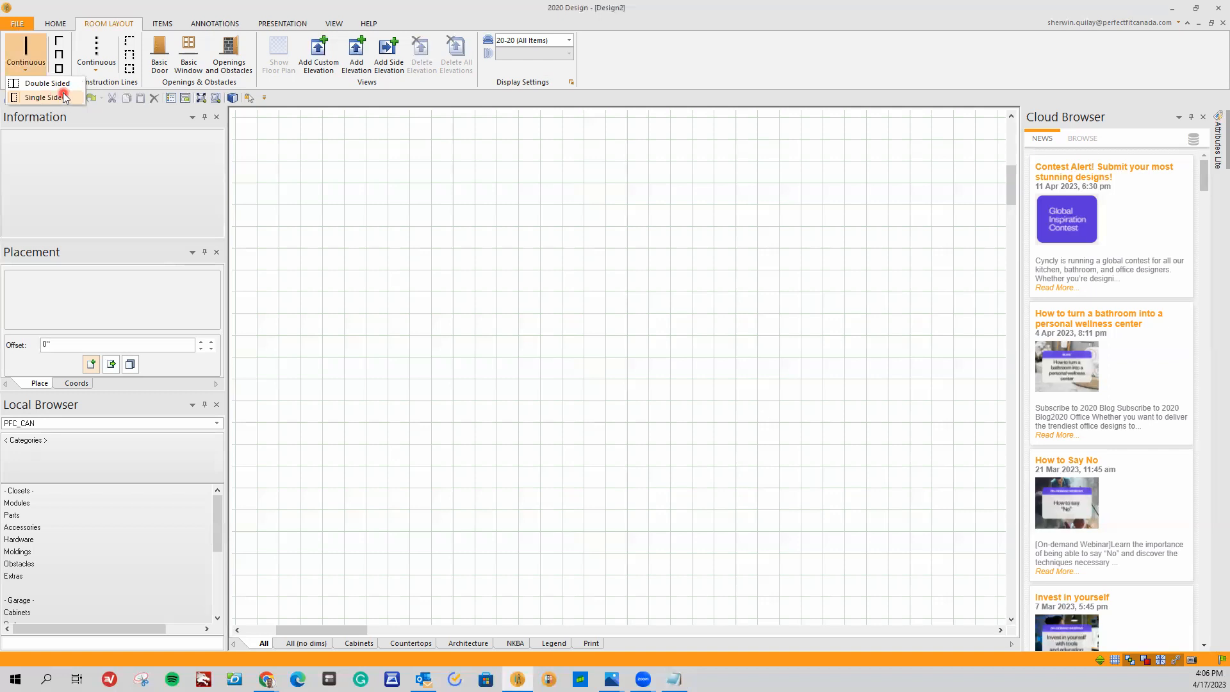
click(56, 98)
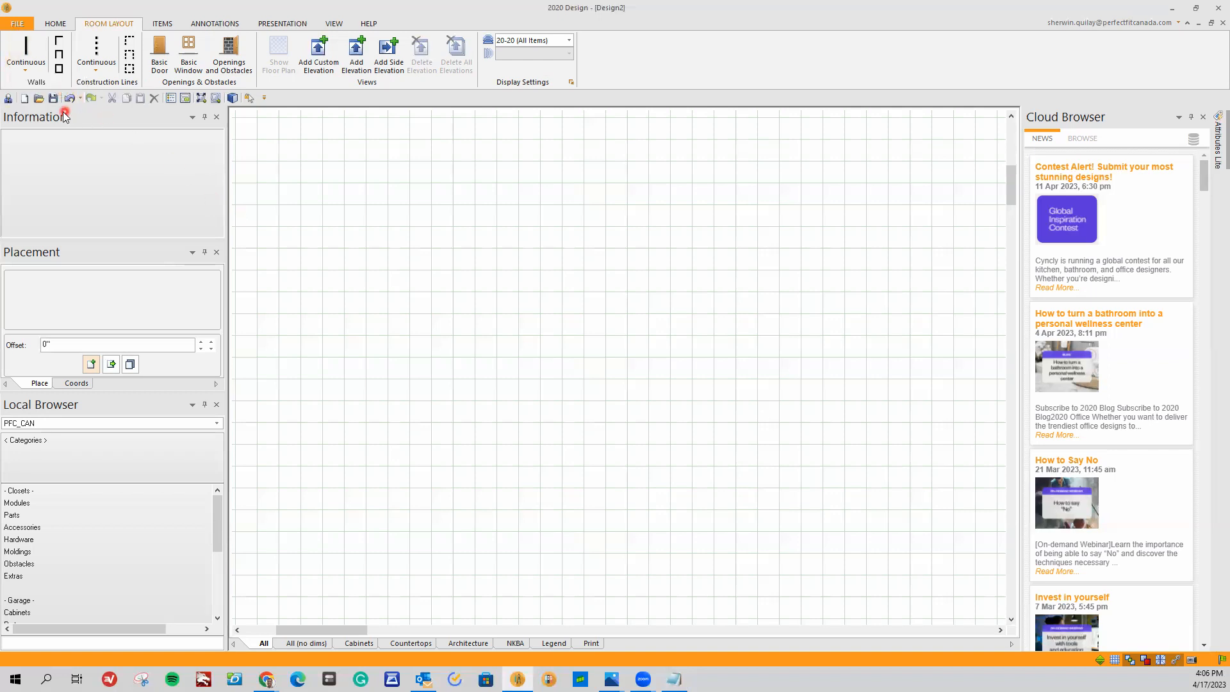
Step: Draw a horizontal continuous wall 100" long at 0° in the upper part of the empty floor plan
click(25, 43)
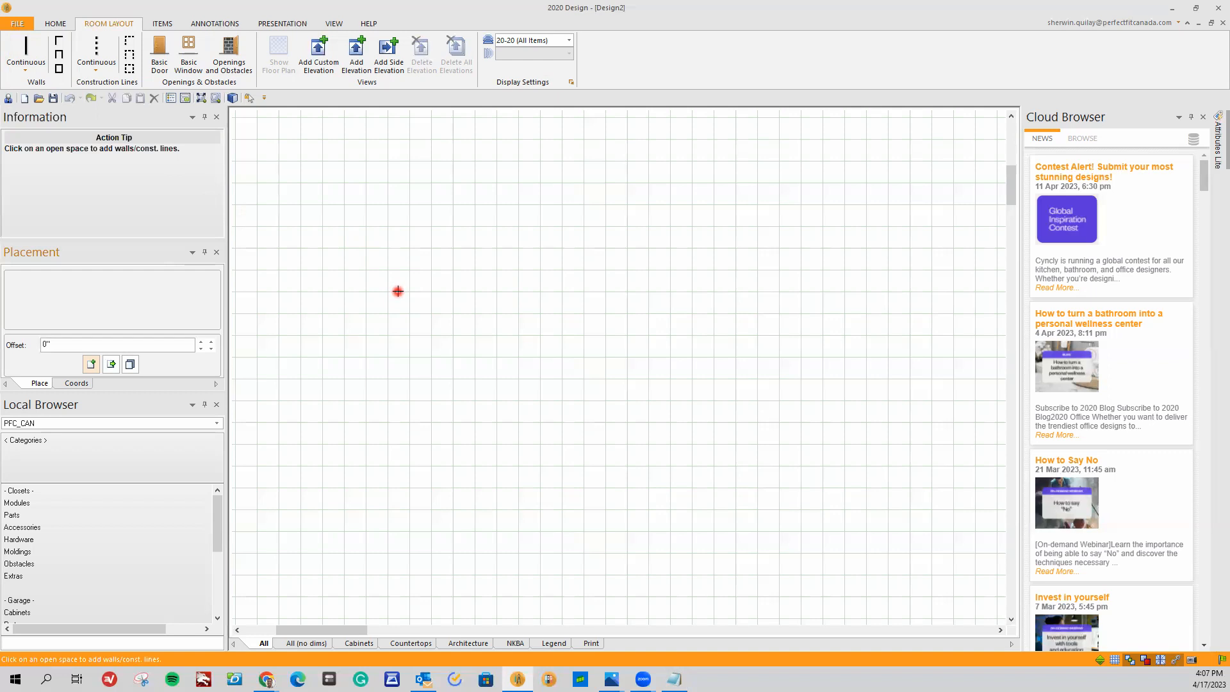
click(357, 221)
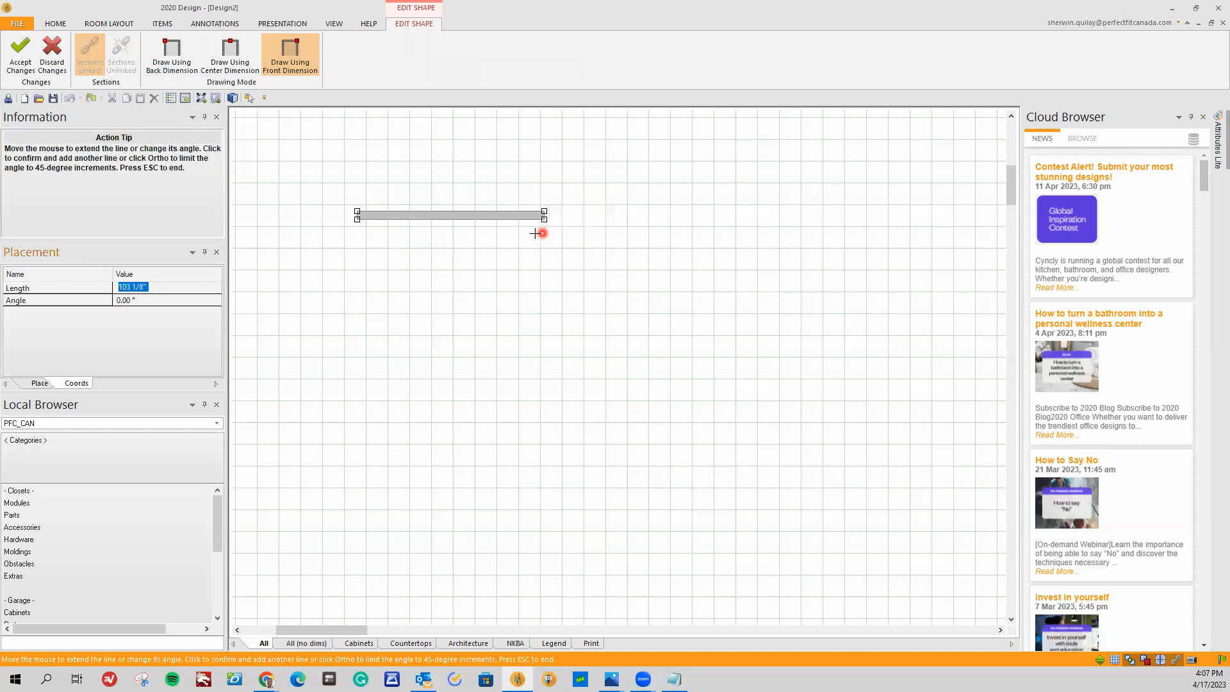
scroll(525, 215, up, 2)
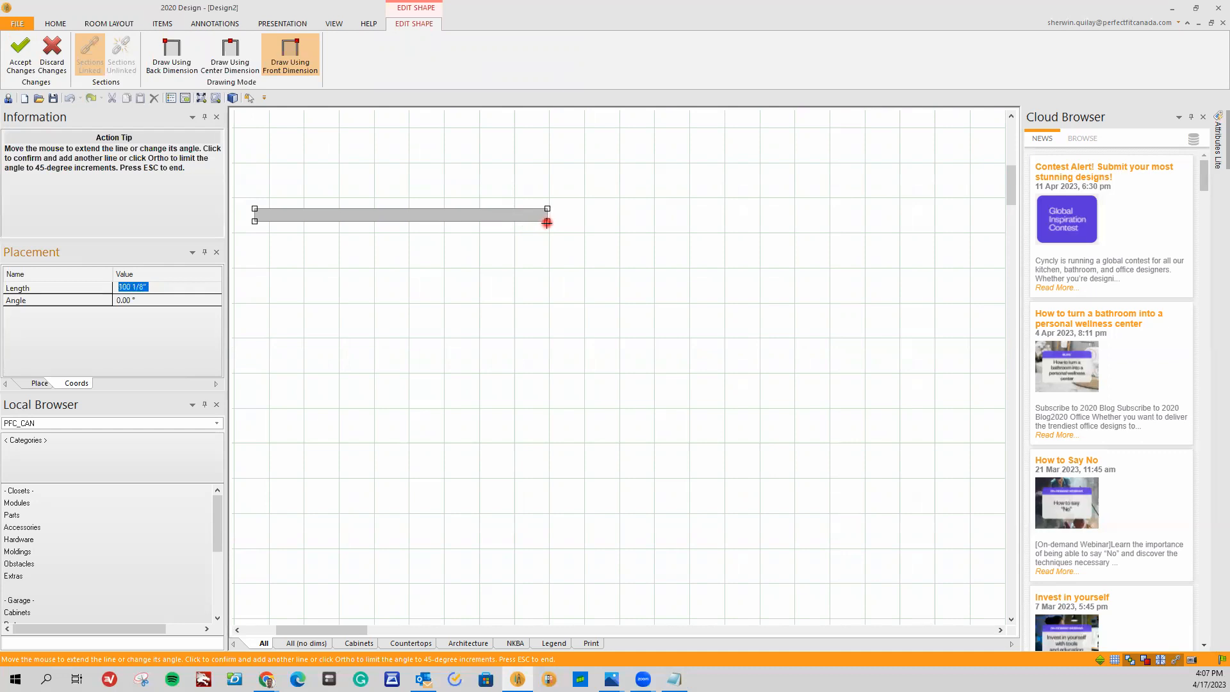
scroll(541, 217, up, 1)
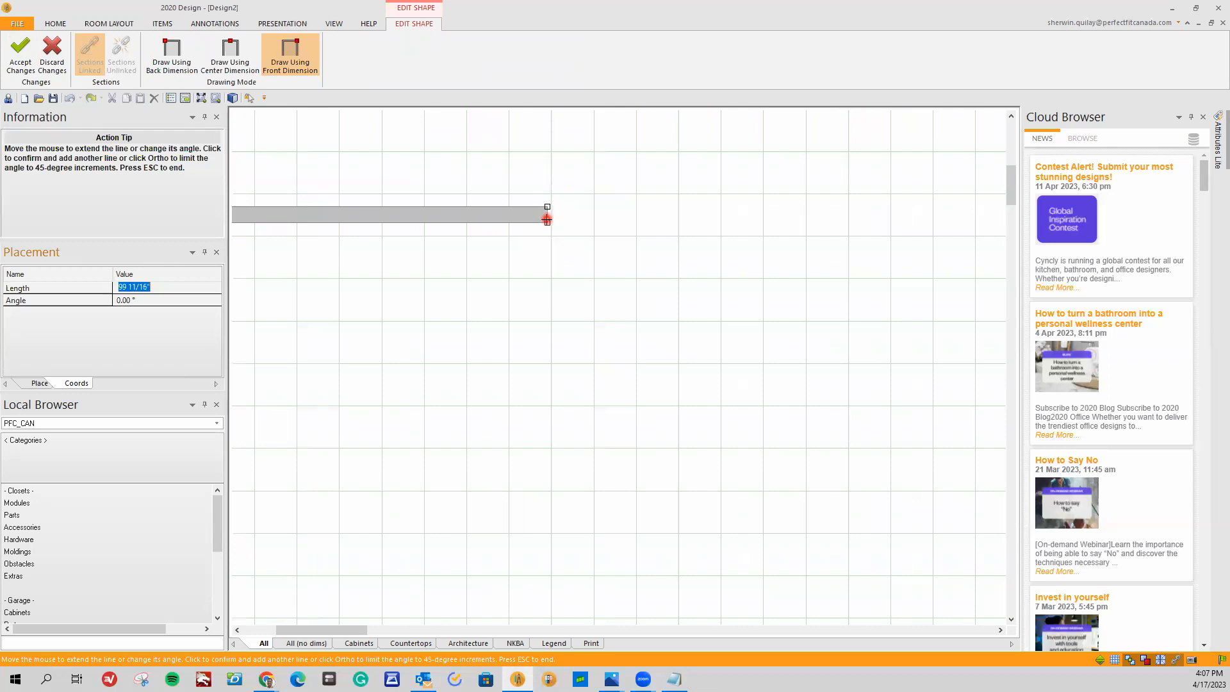
scroll(549, 220, up, 1)
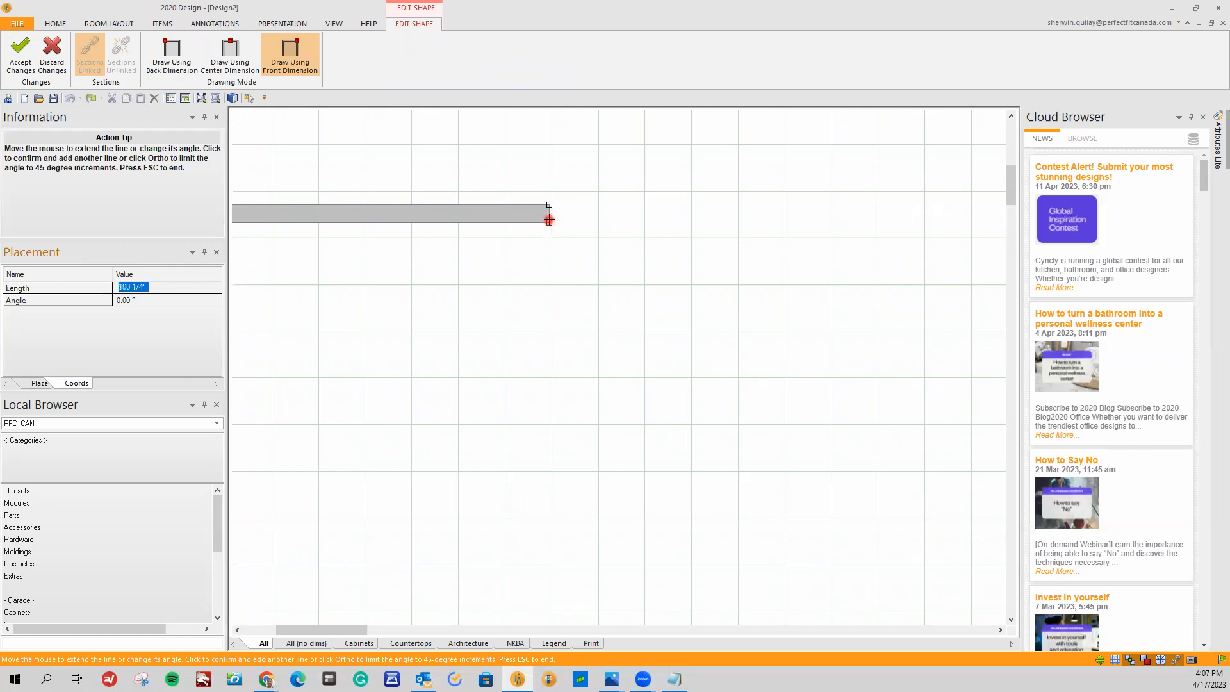
scroll(548, 220, up, 3)
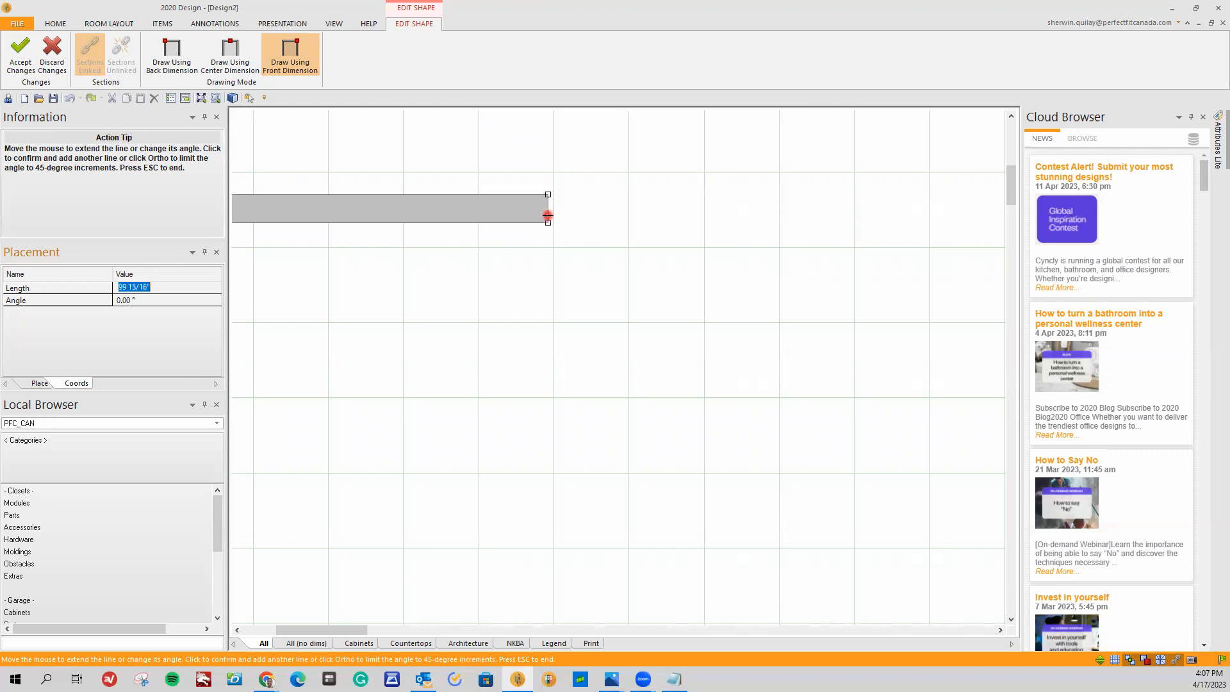
scroll(547, 214, up, 3)
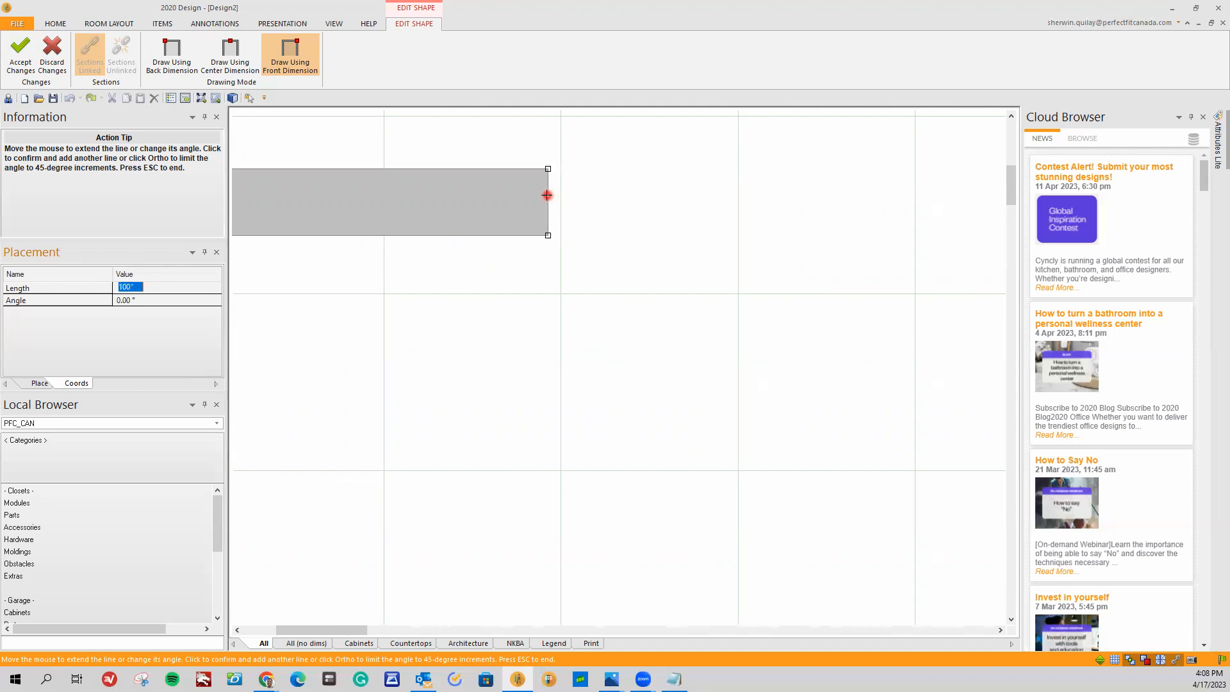
click(548, 195)
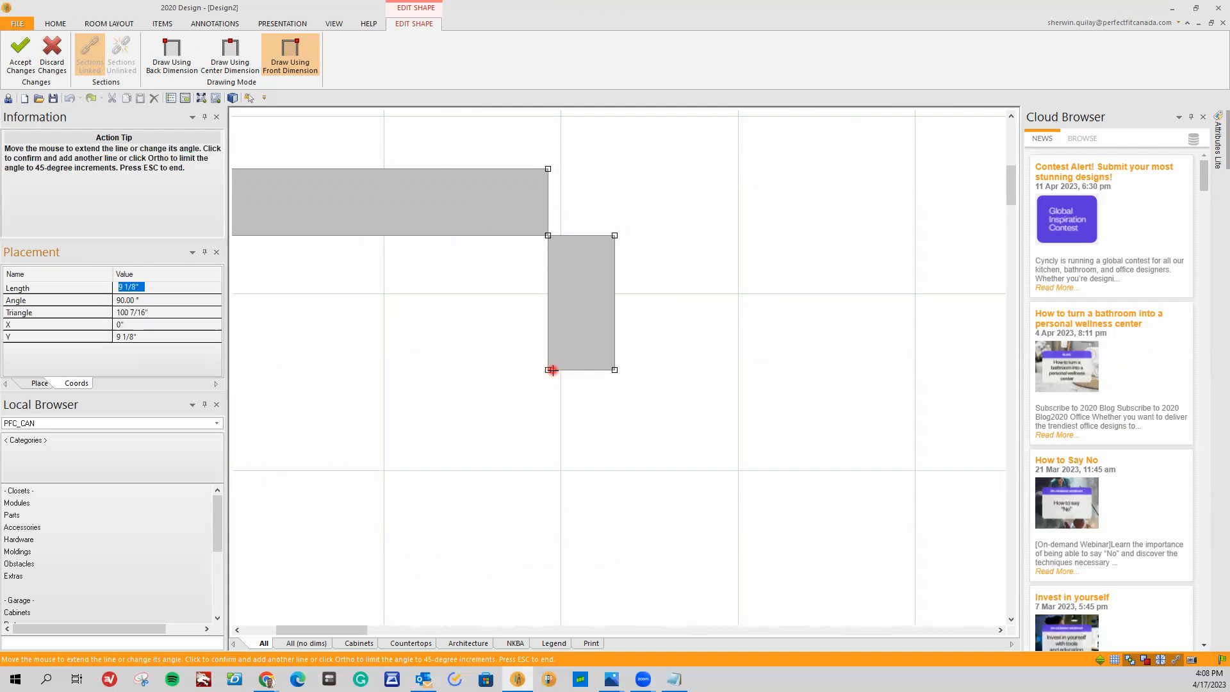
key(Escape)
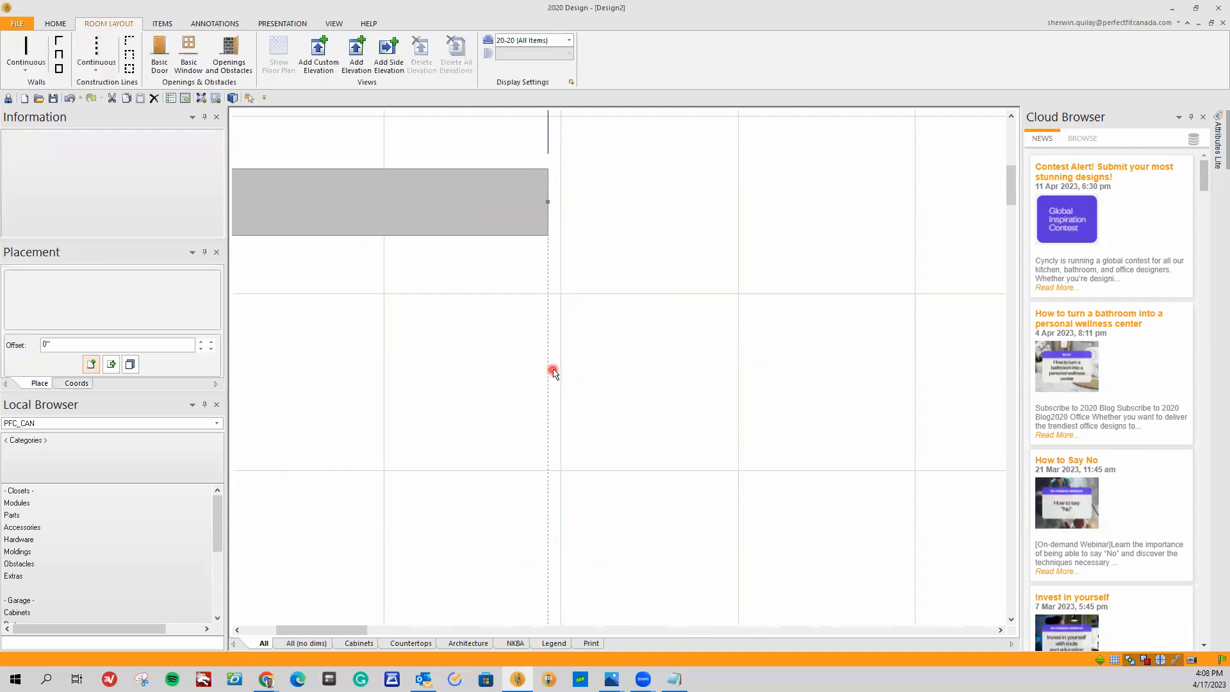
Step: Draw a second horizontal wall below the first one, with its length set to exactly 100"
scroll(571, 399, down, 5)
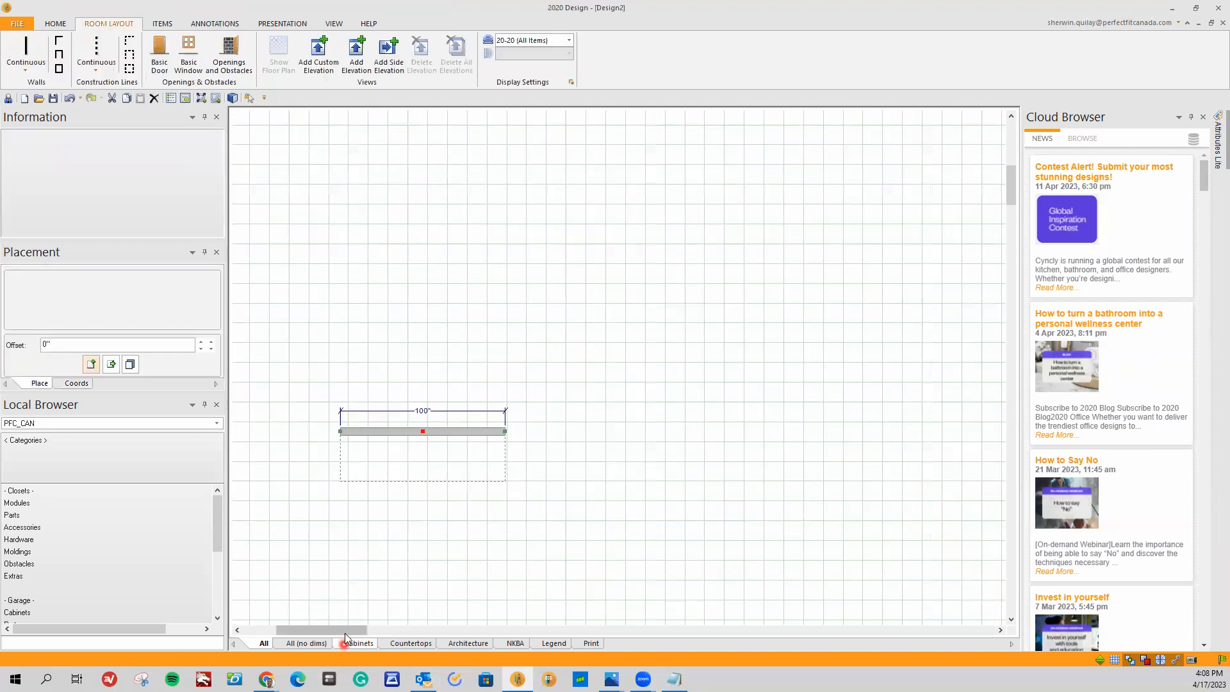
scroll(523, 579, up, 3)
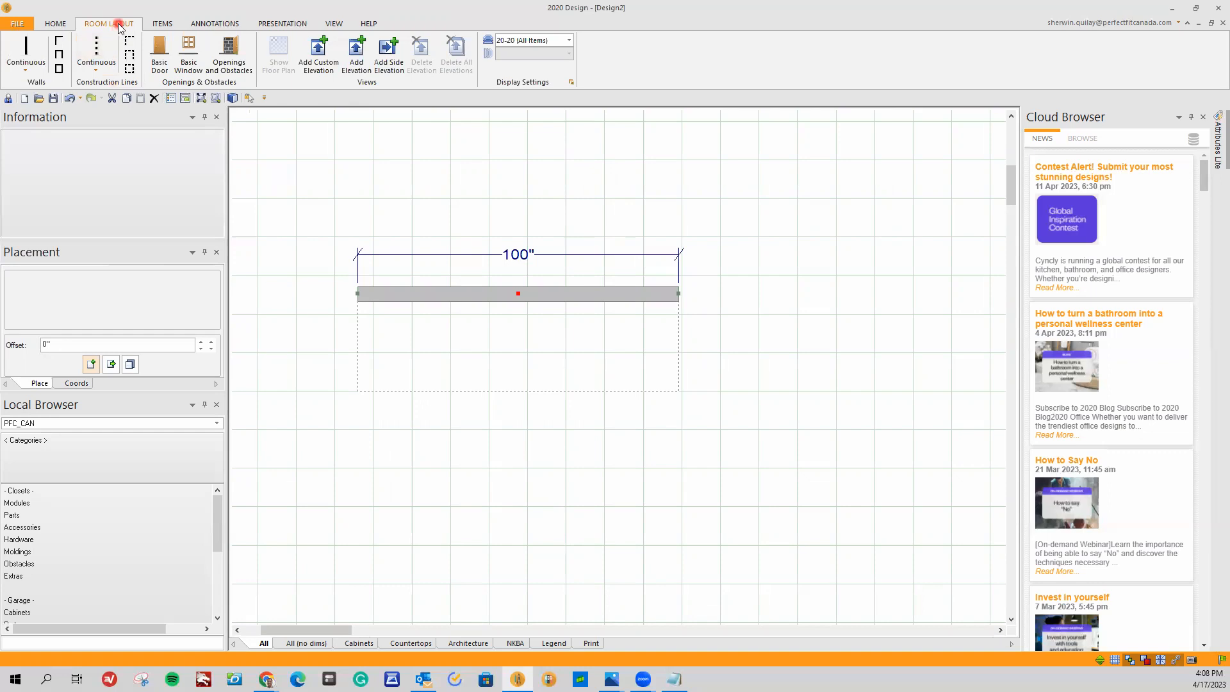
click(26, 54)
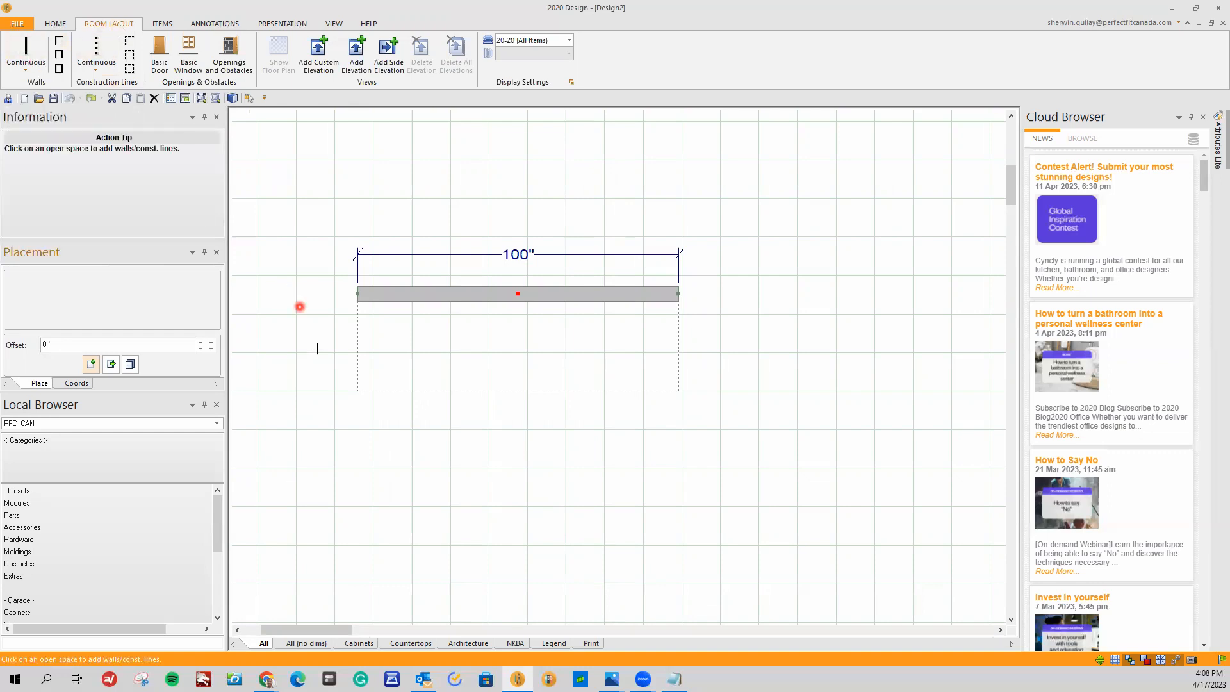
click(360, 481)
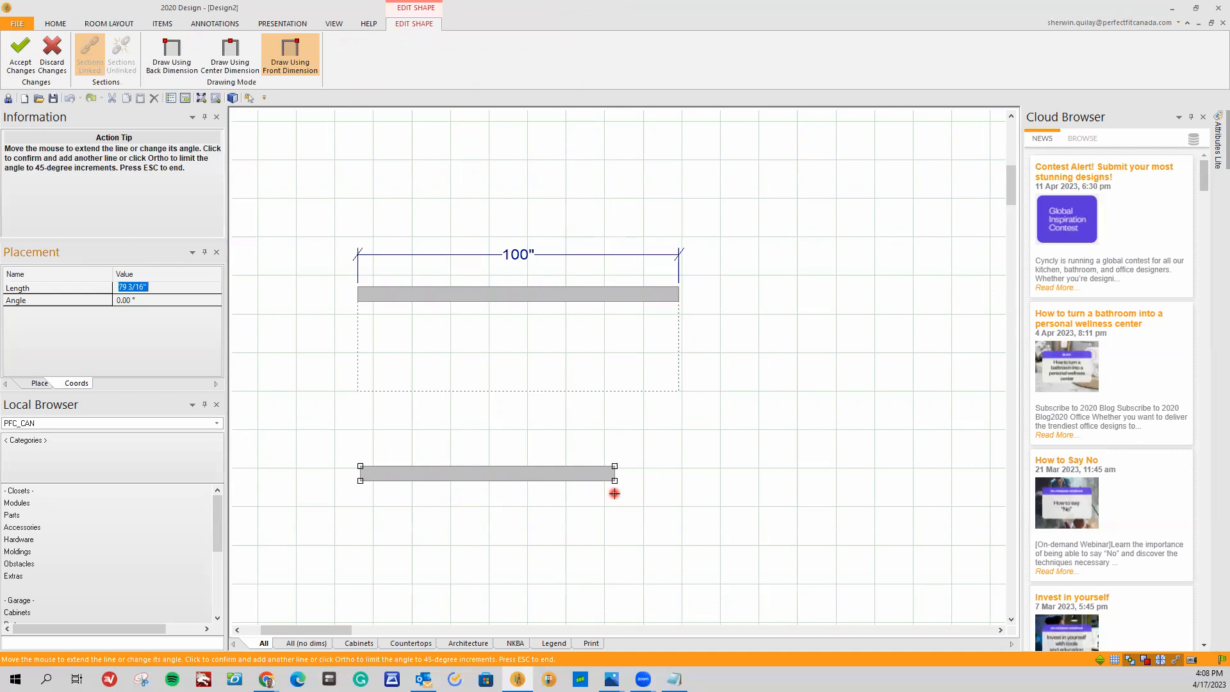
key(BackSpace)
text(100)
key(Return)
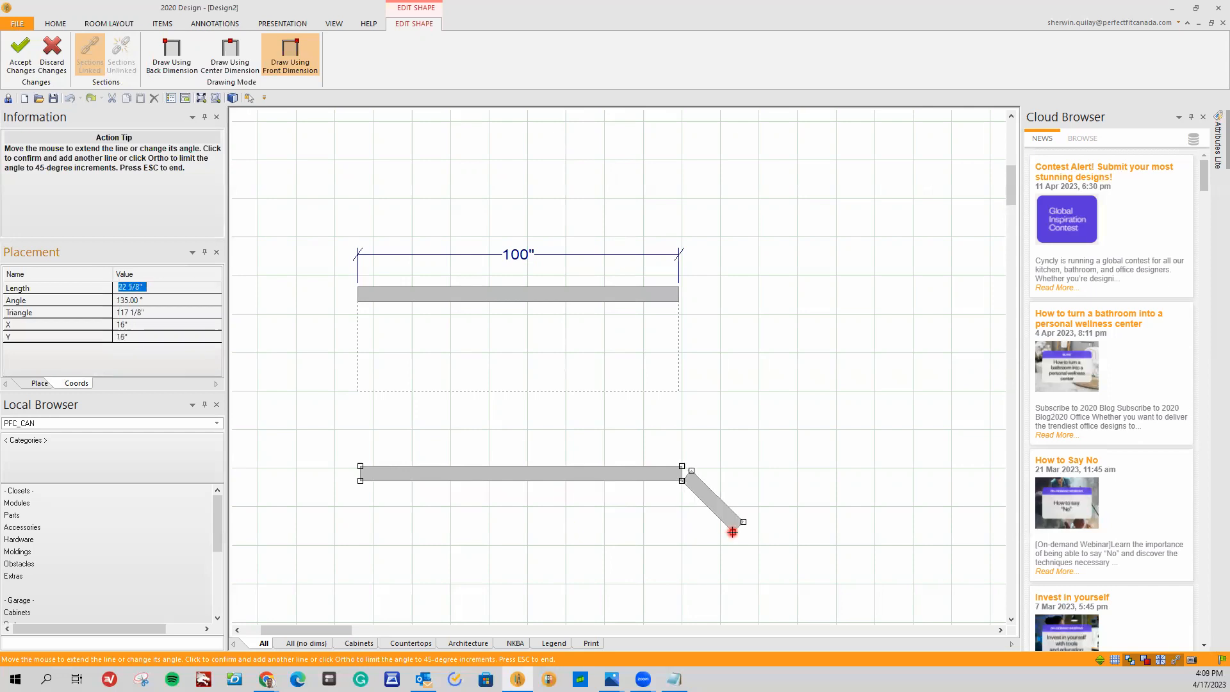
key(Escape)
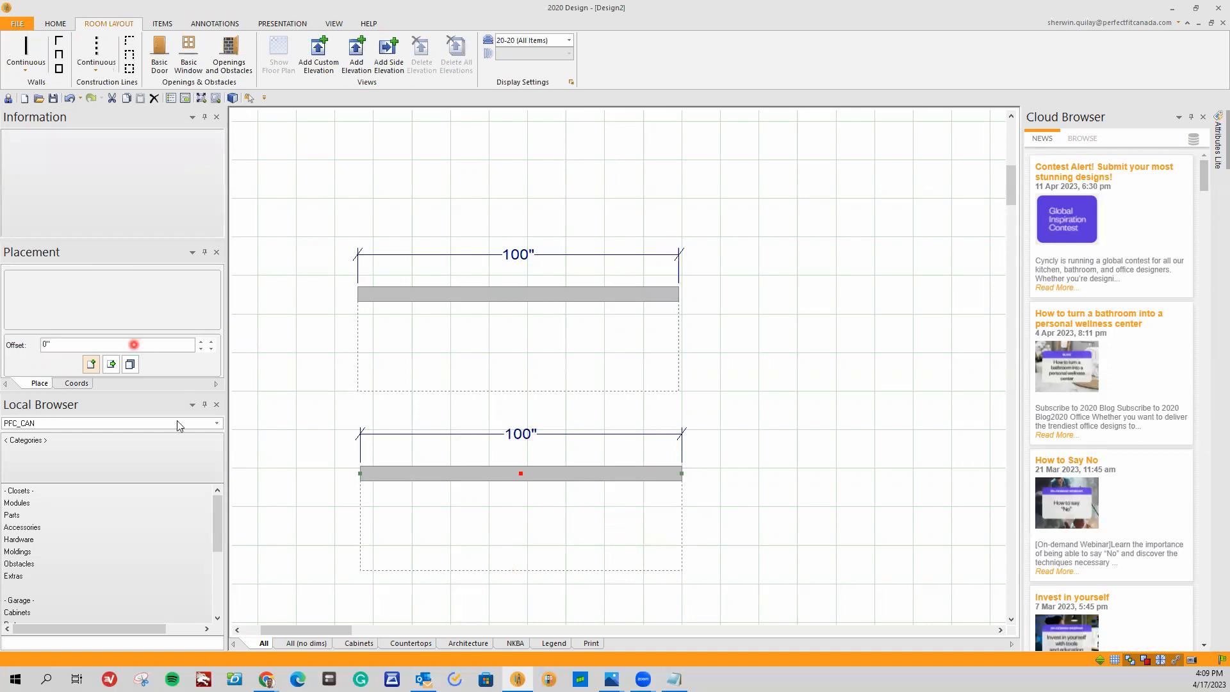
Step: Add a third horizontal wall beneath the other two, setting its length to 100"
scroll(1014, 600, down, 2)
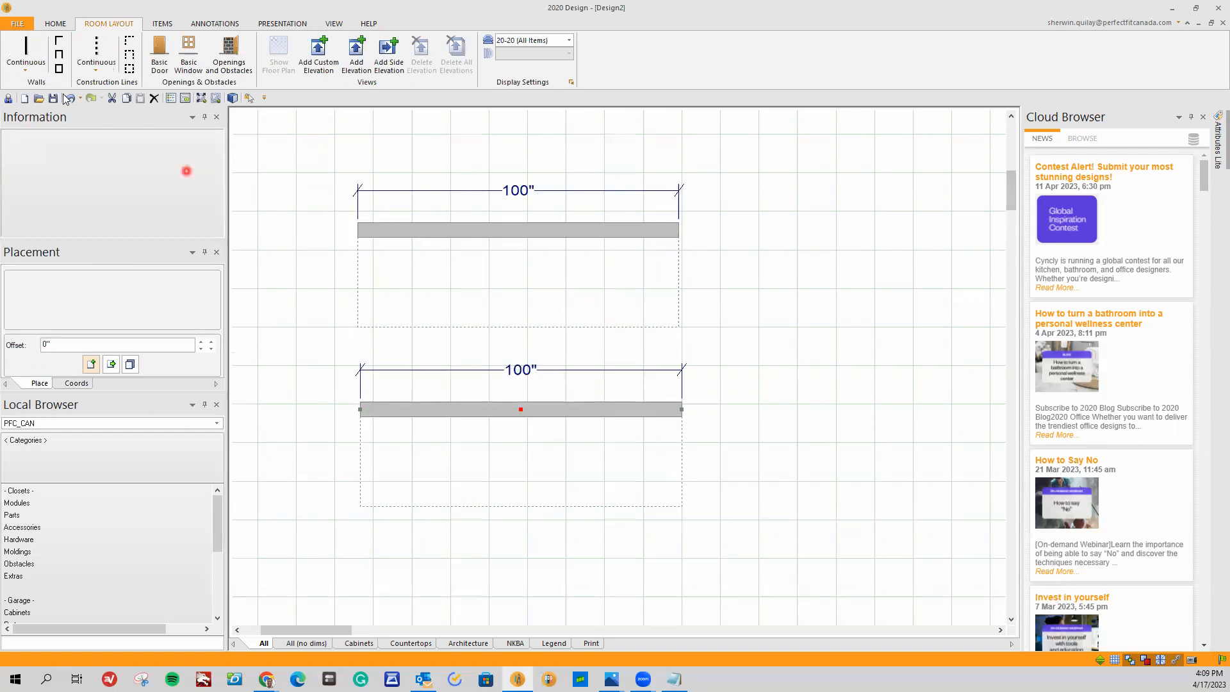
click(26, 51)
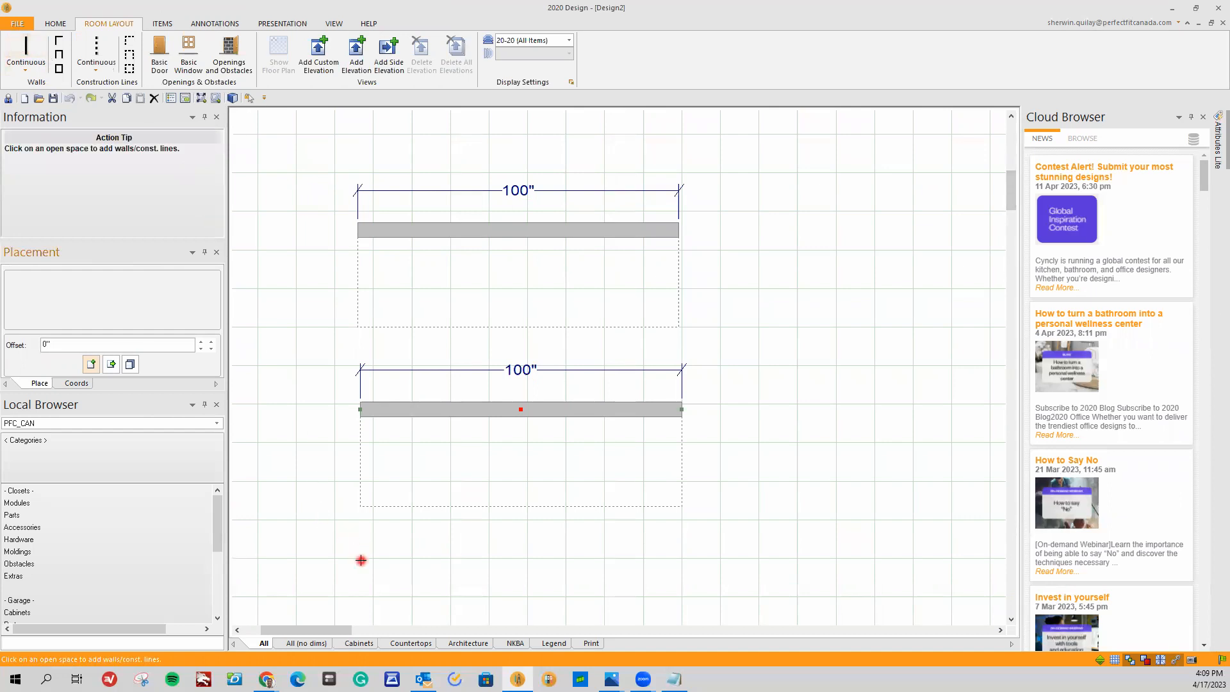
click(361, 560)
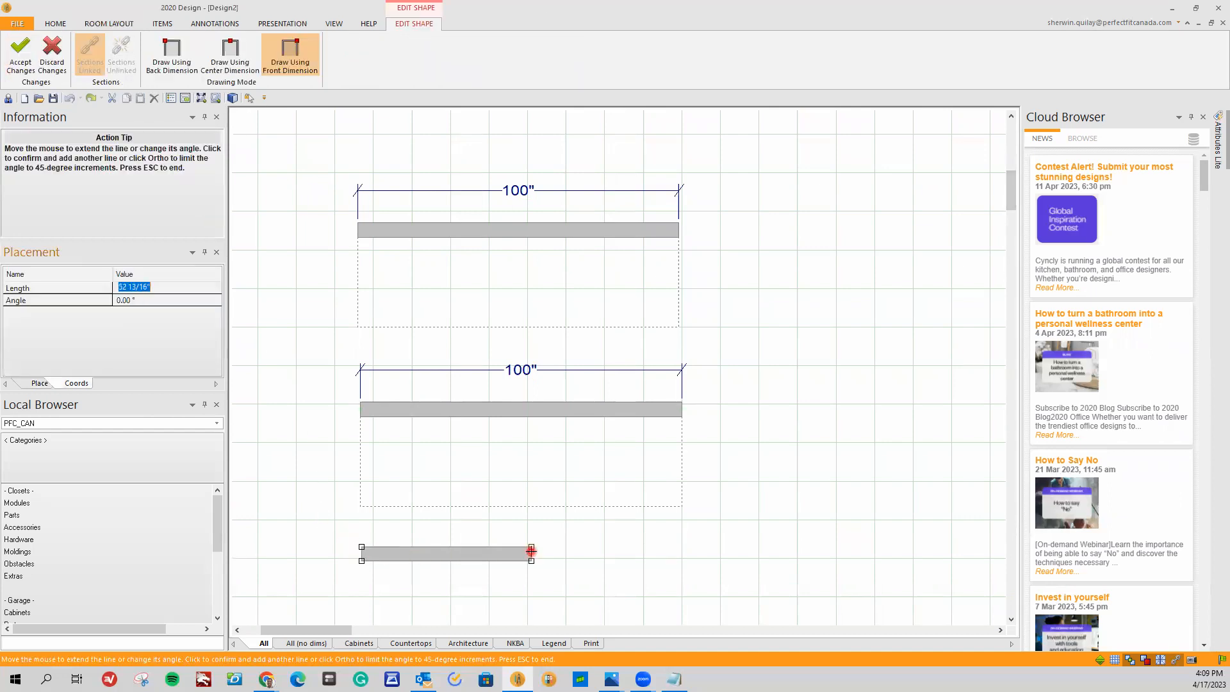
key(BackSpace)
text(100)
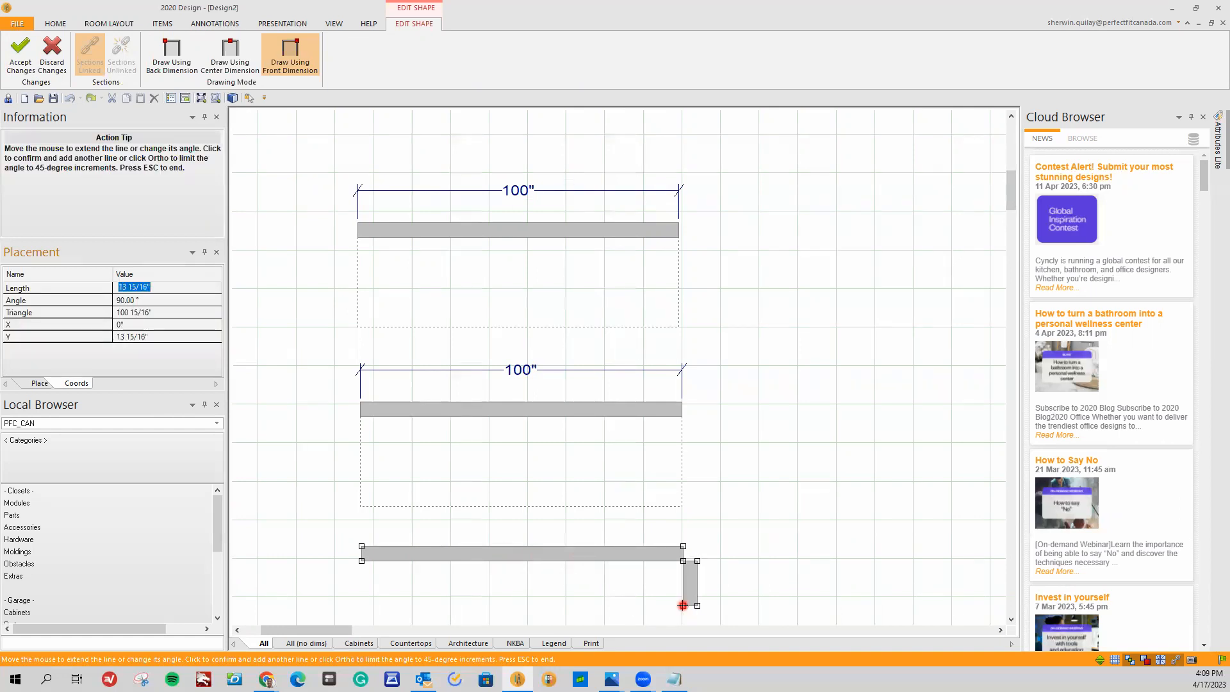
key(Escape)
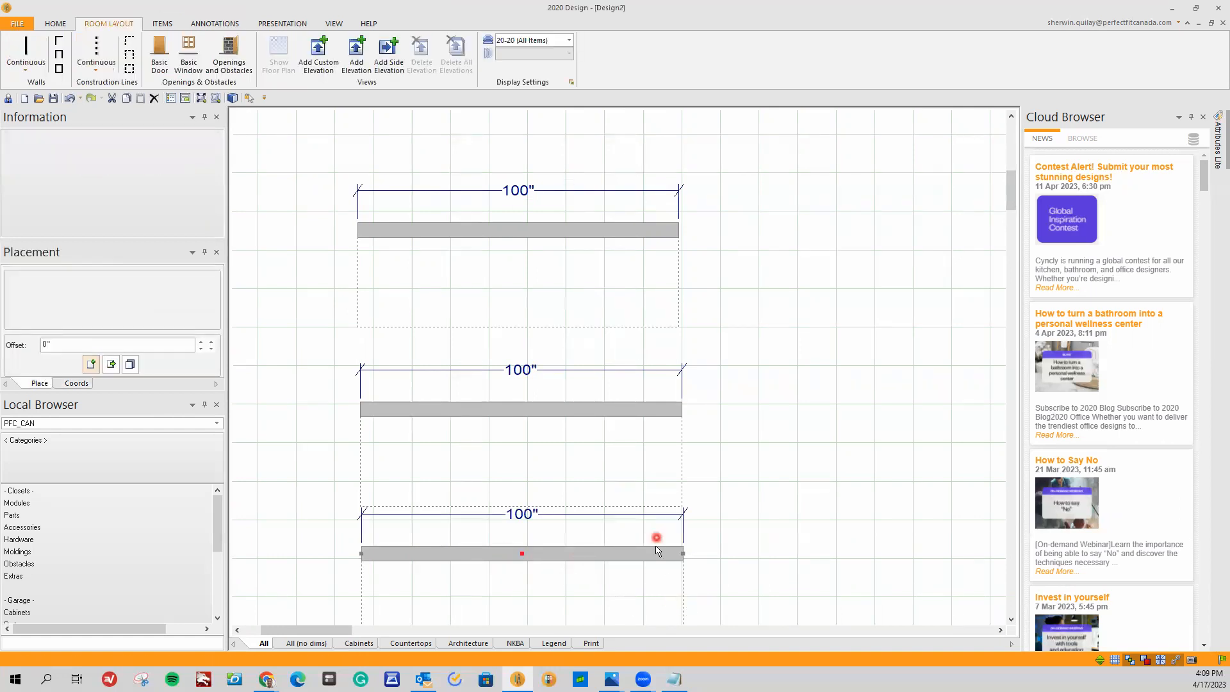
Step: Draw a U-shaped run of connected walls beside the straight ones: 24" upward, 100" across and 24" back down
scroll(656, 473, down, 1)
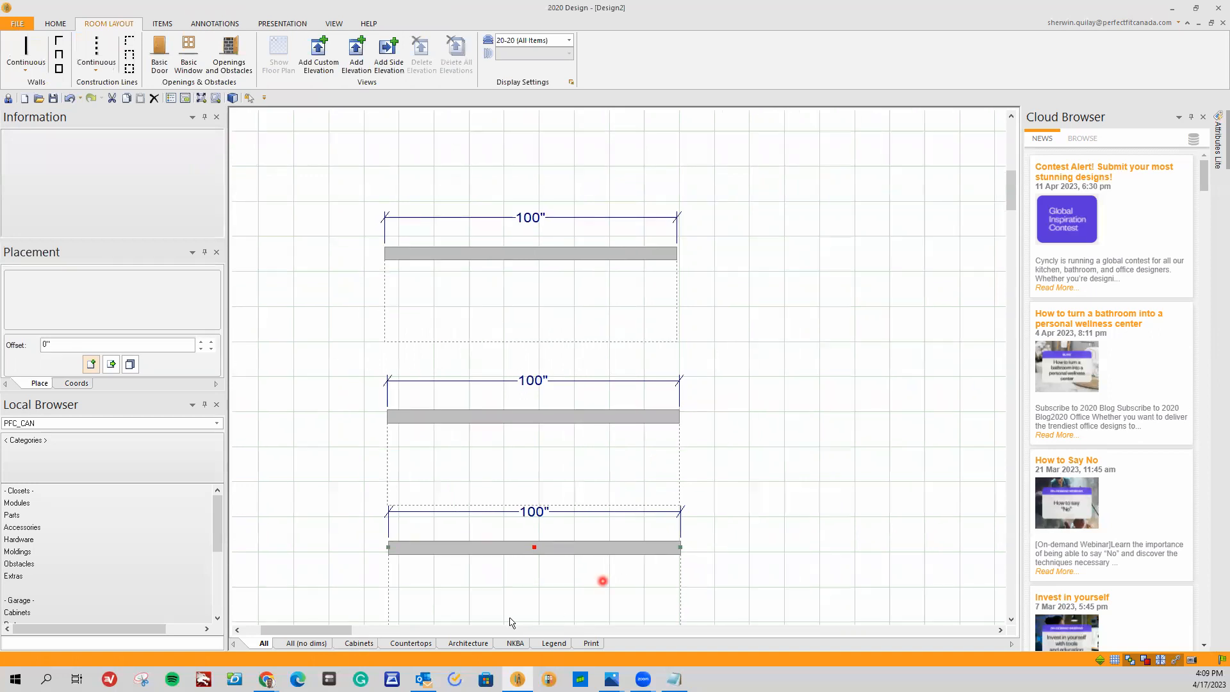
click(646, 628)
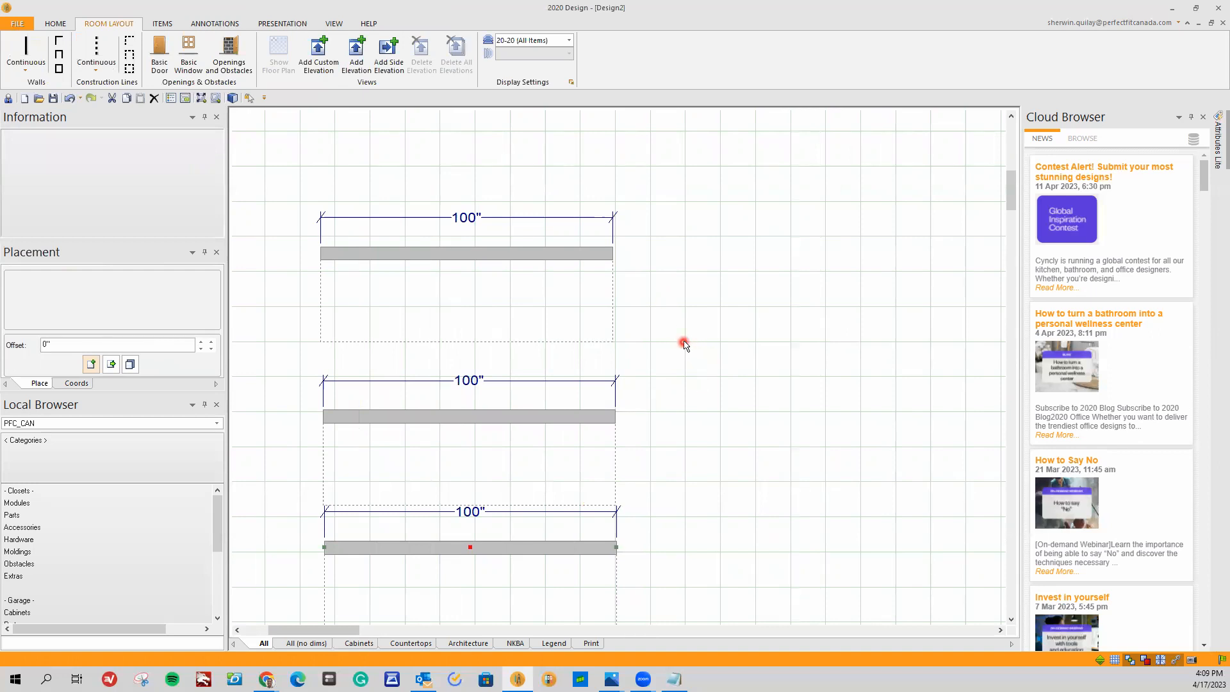
click(26, 52)
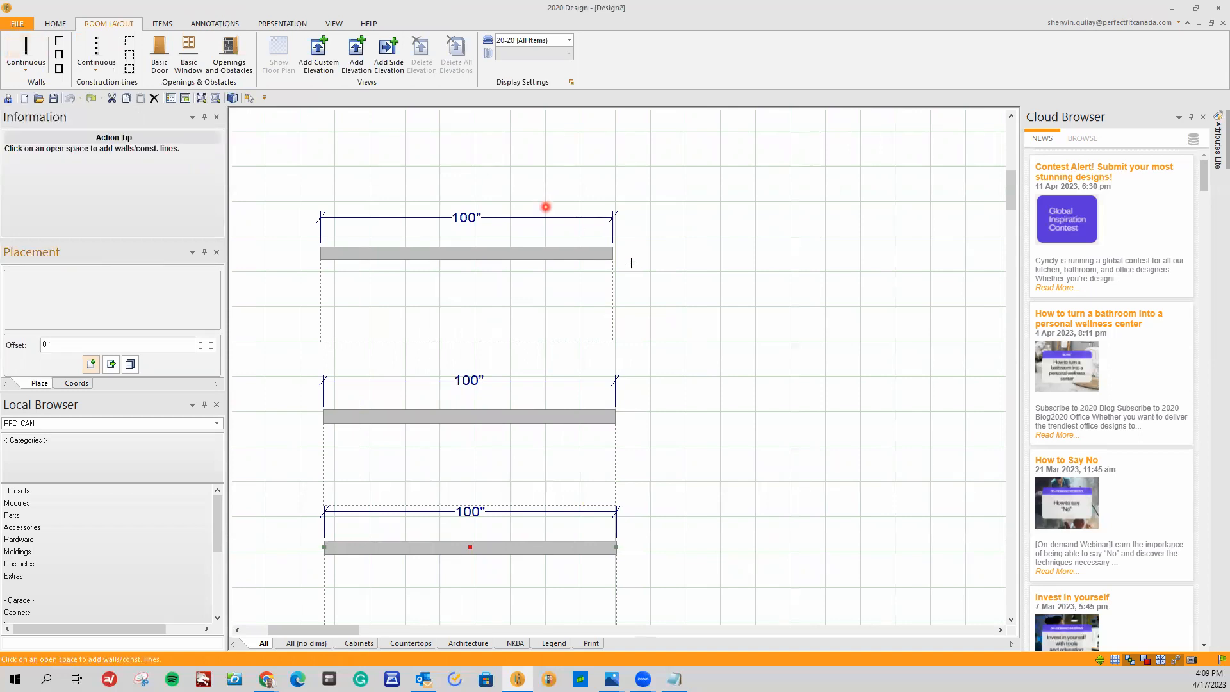
click(697, 335)
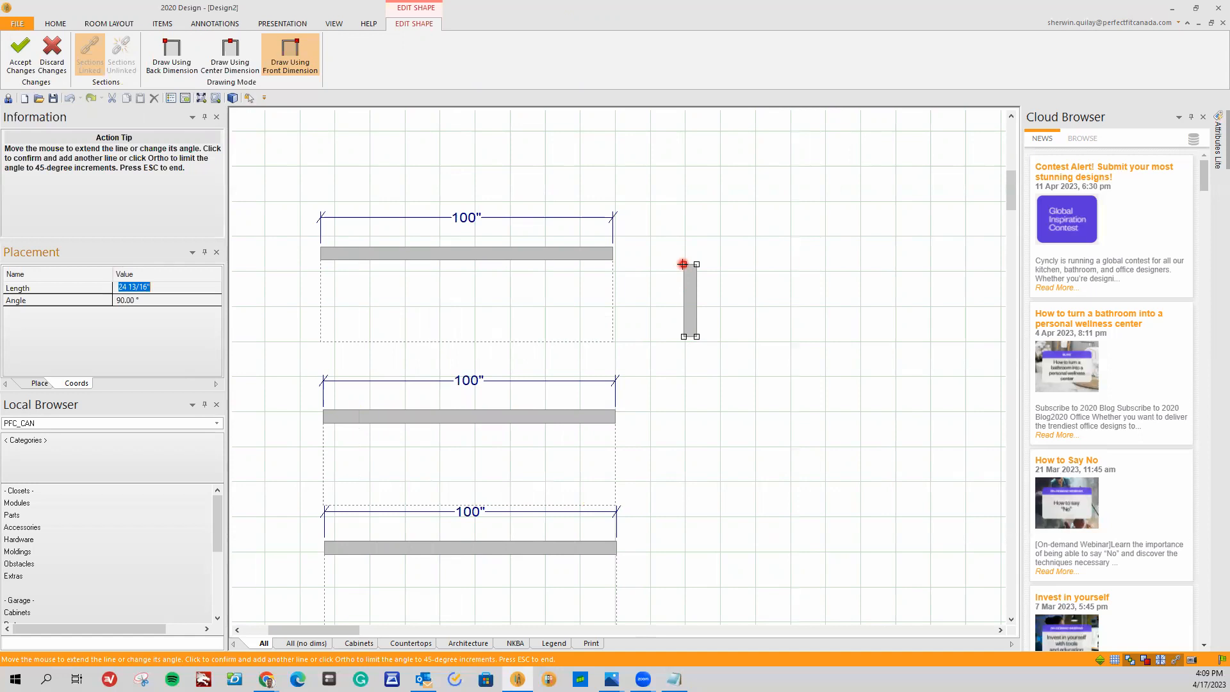
text(24)
key(Return)
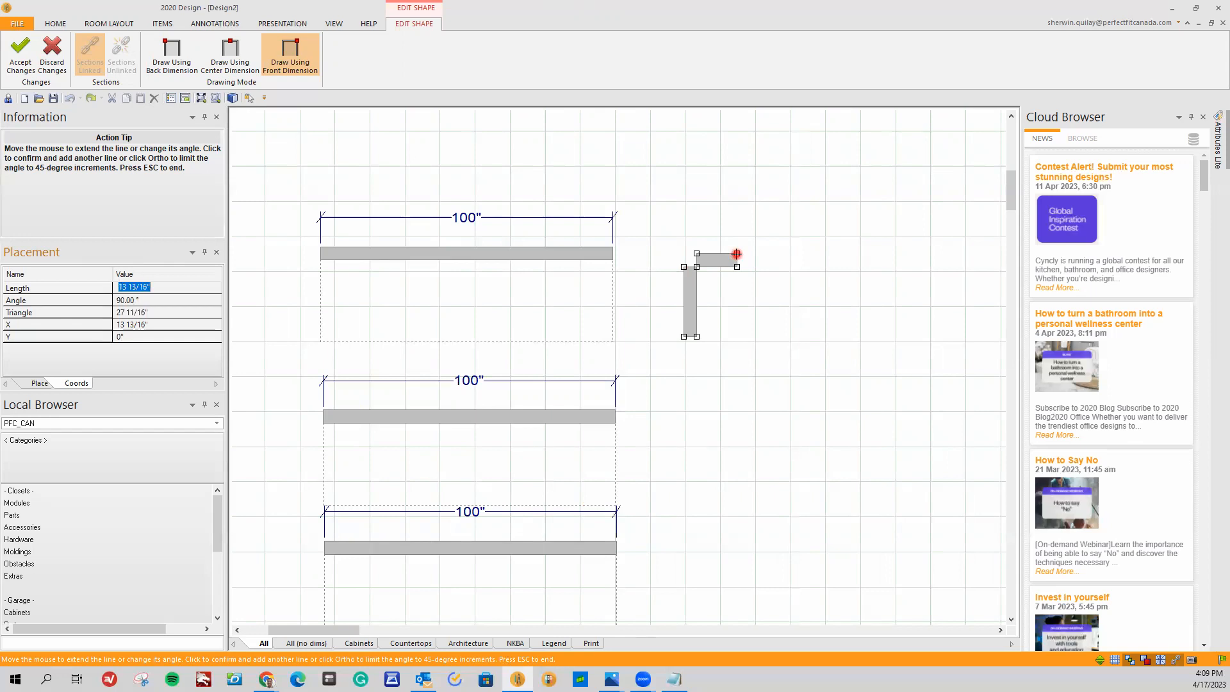
key(BackSpace)
key(Return)
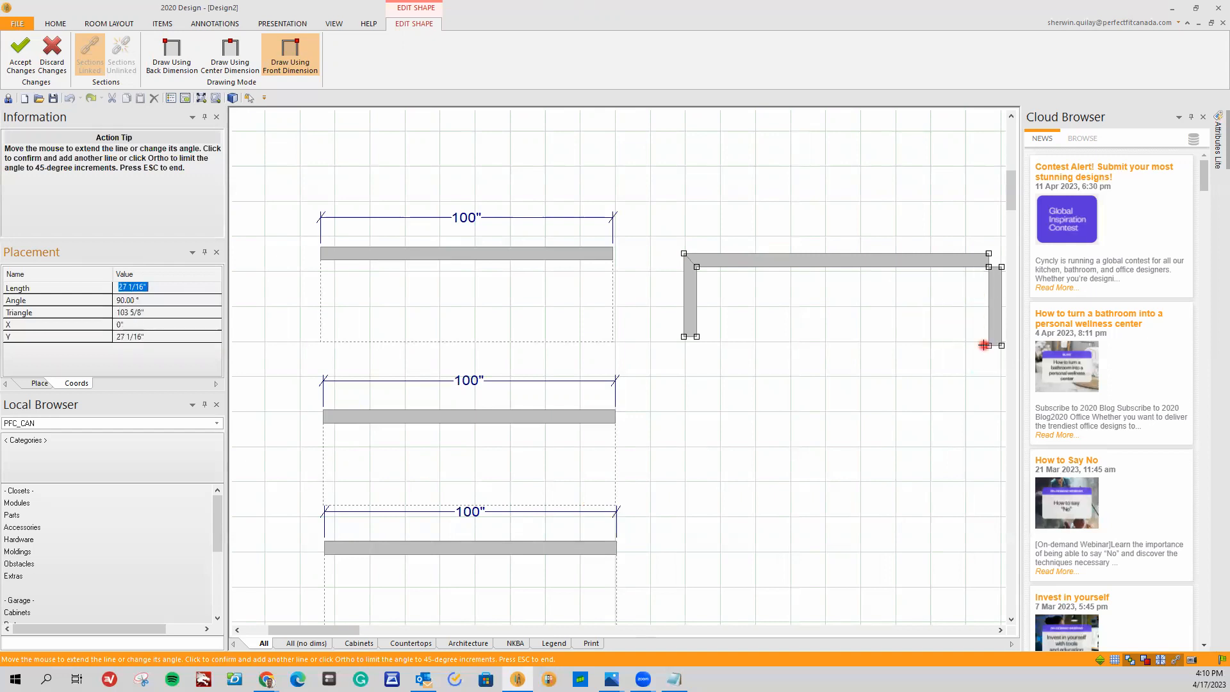
key(BackSpace)
key(Return)
key(Escape)
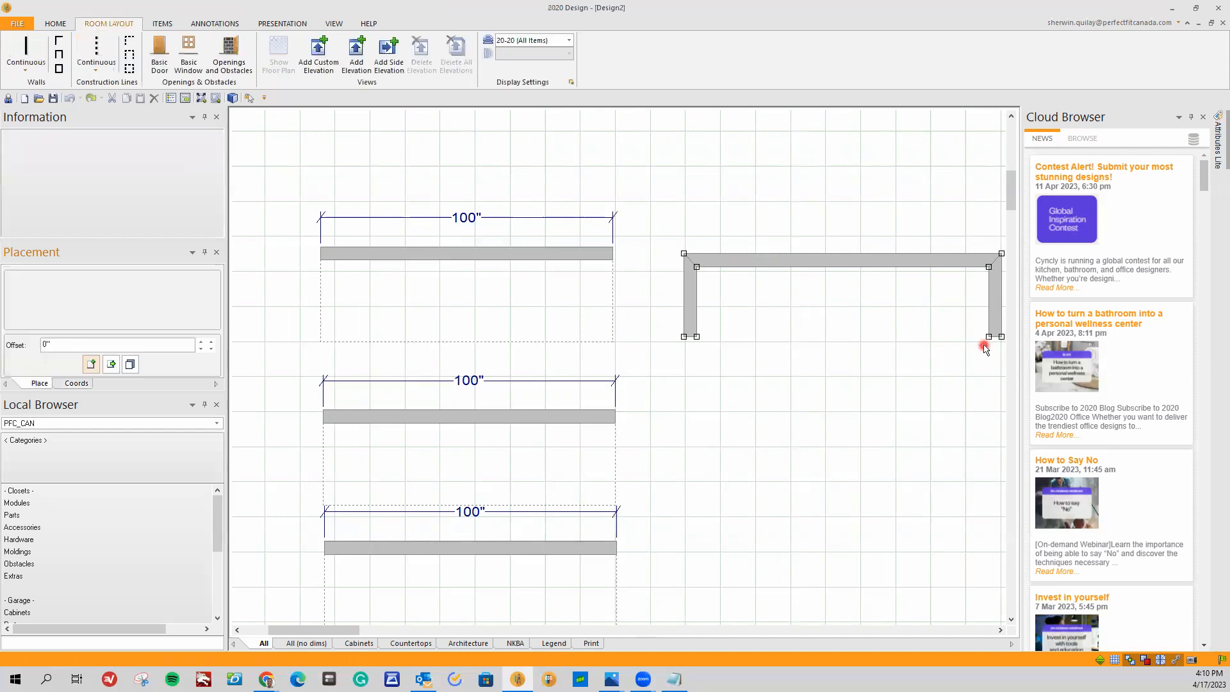
Step: Draw a second U-shaped run of continuous walls below the first U: 24" upward, 100" across and 24" back down
scroll(727, 312, down, 1)
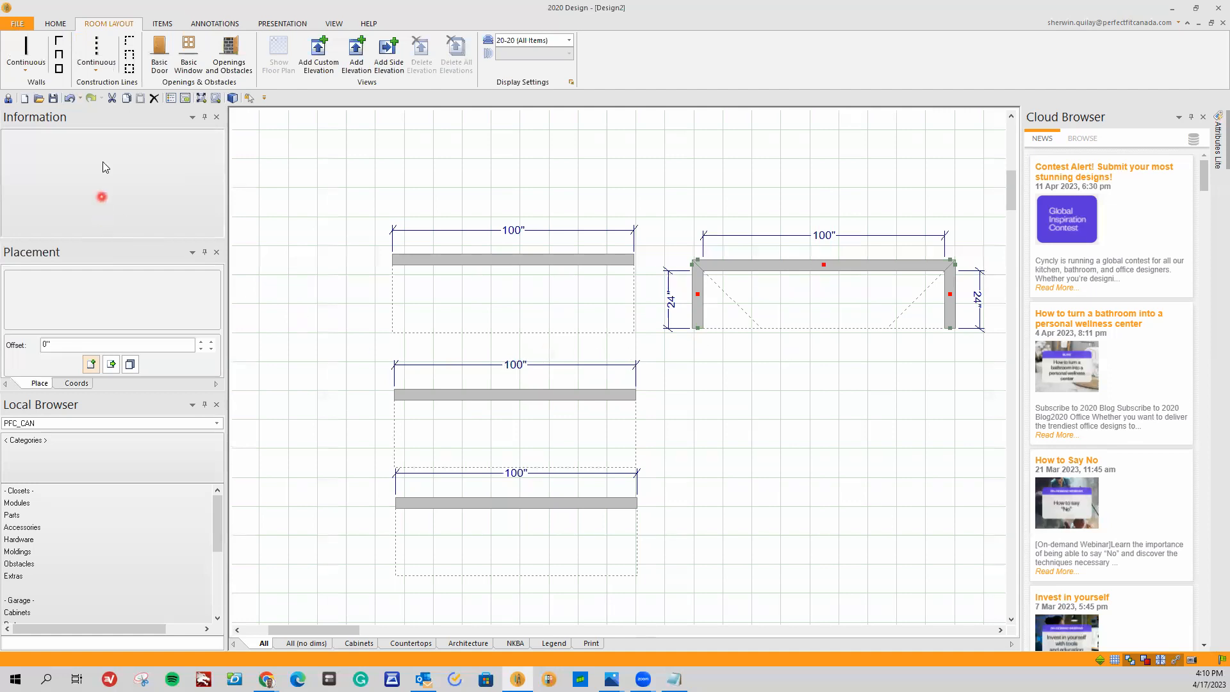
click(26, 48)
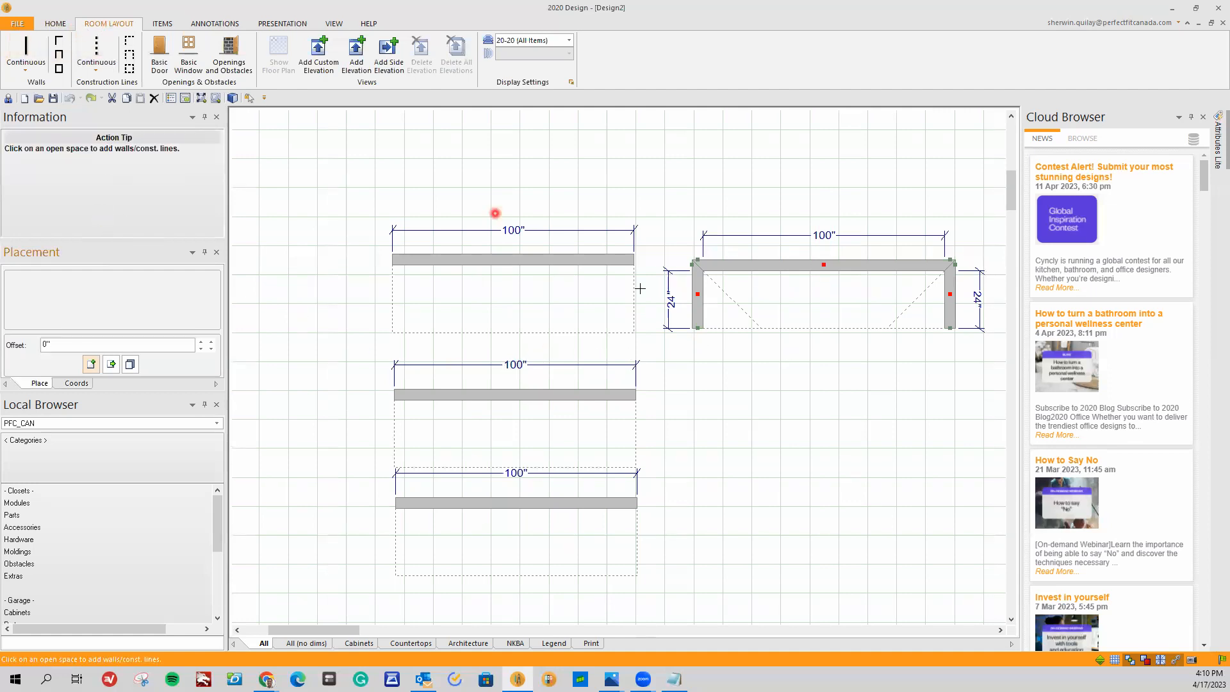
click(697, 494)
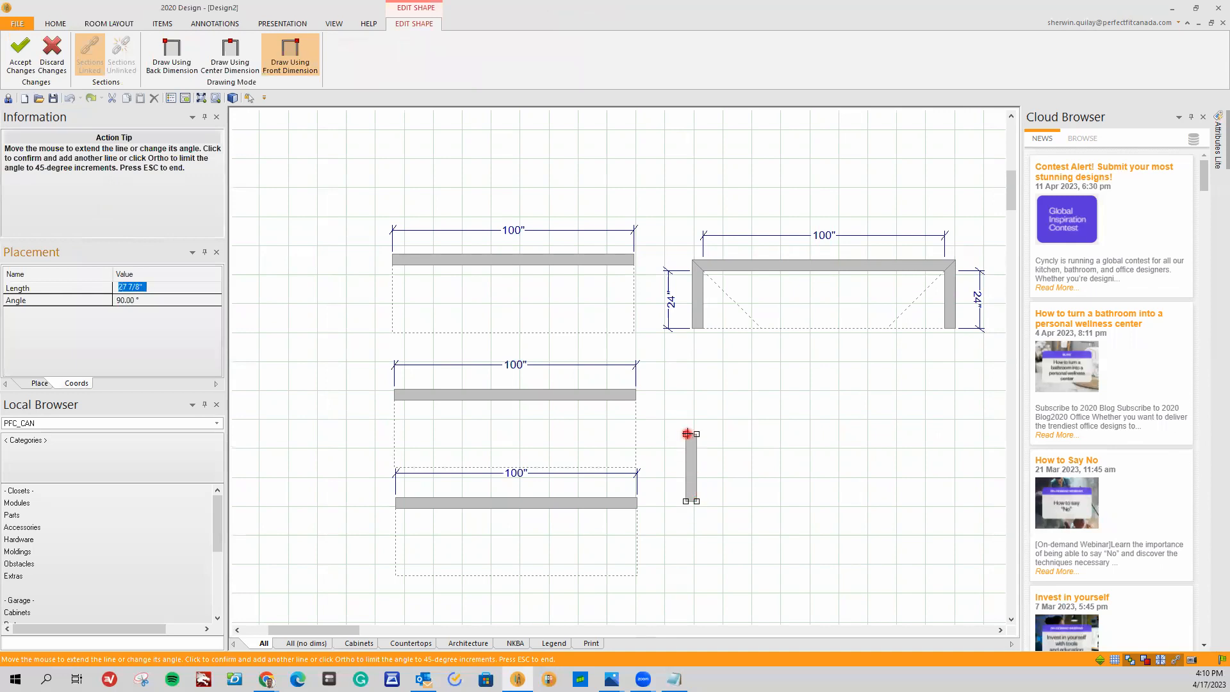
text(24)
key(Return)
text(1)
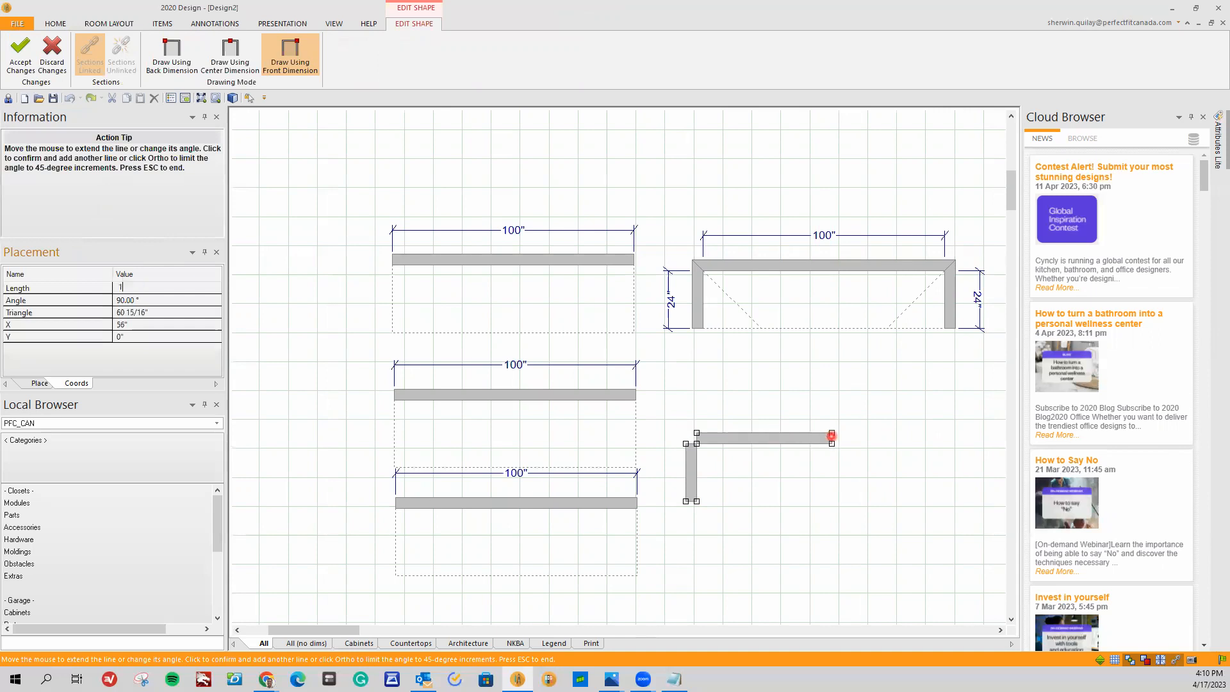
text(00)
key(Return)
text(2)
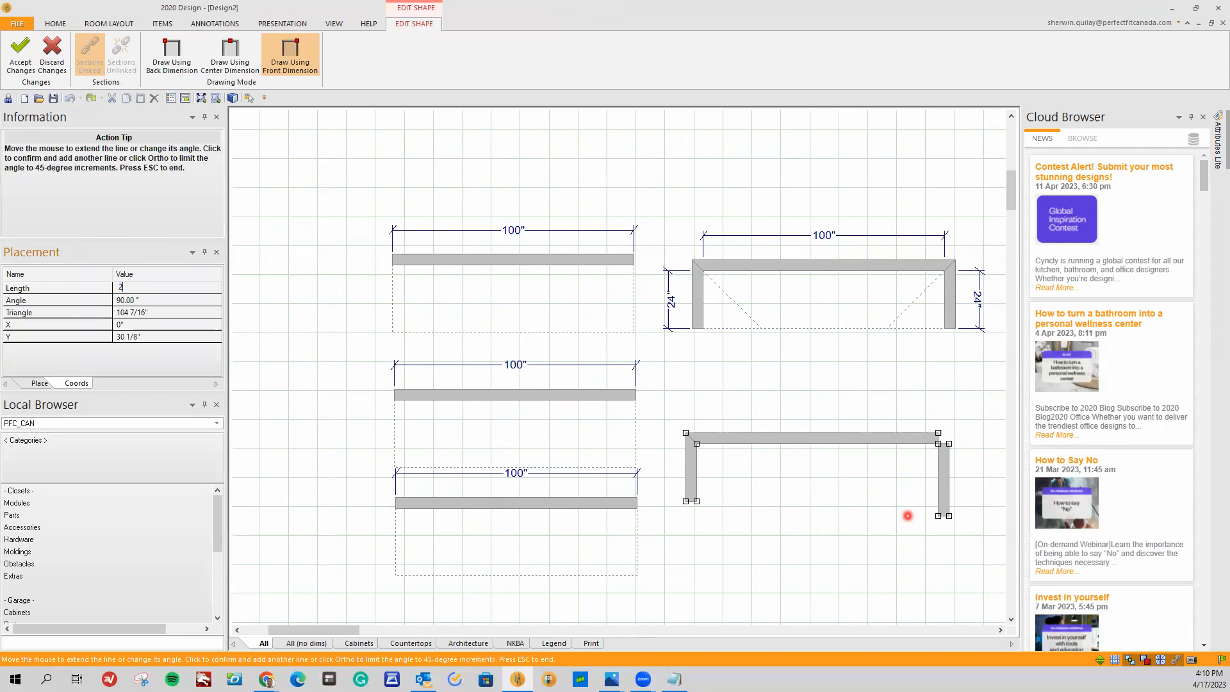
text(4)
key(Return)
key(Escape)
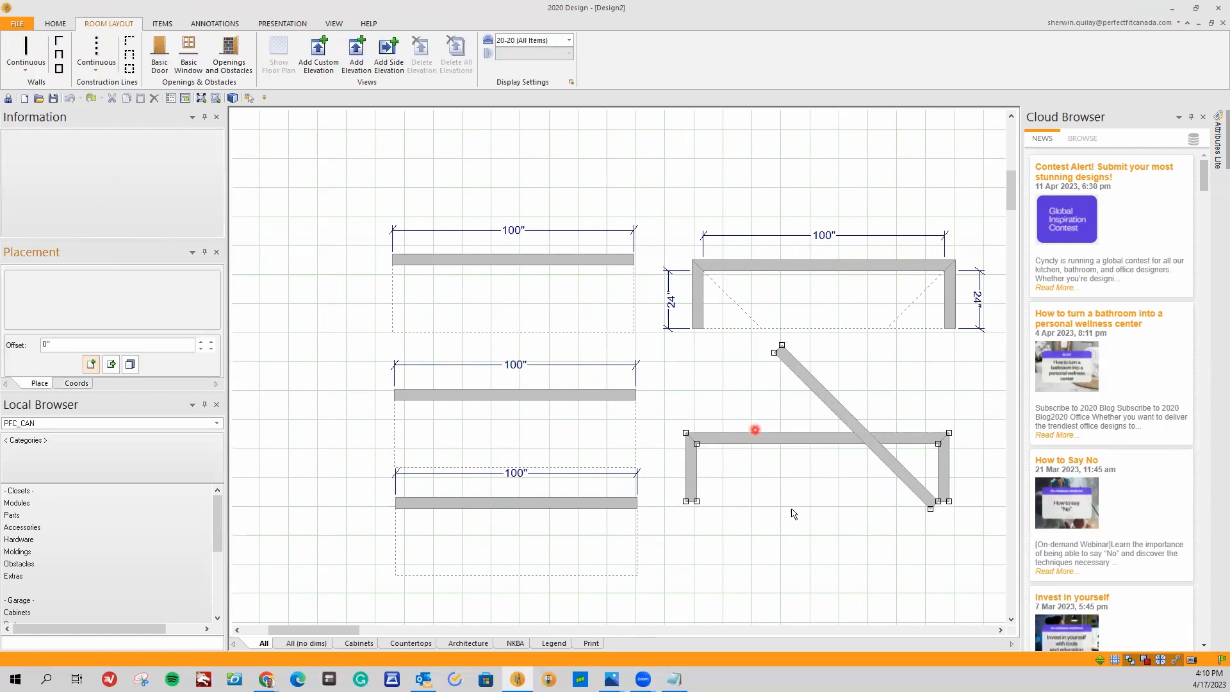
Step: Start a closet of continuous walls beside the U-shapes with a 6" front return going left and a 24" side wall going up
scroll(953, 580, up, 1)
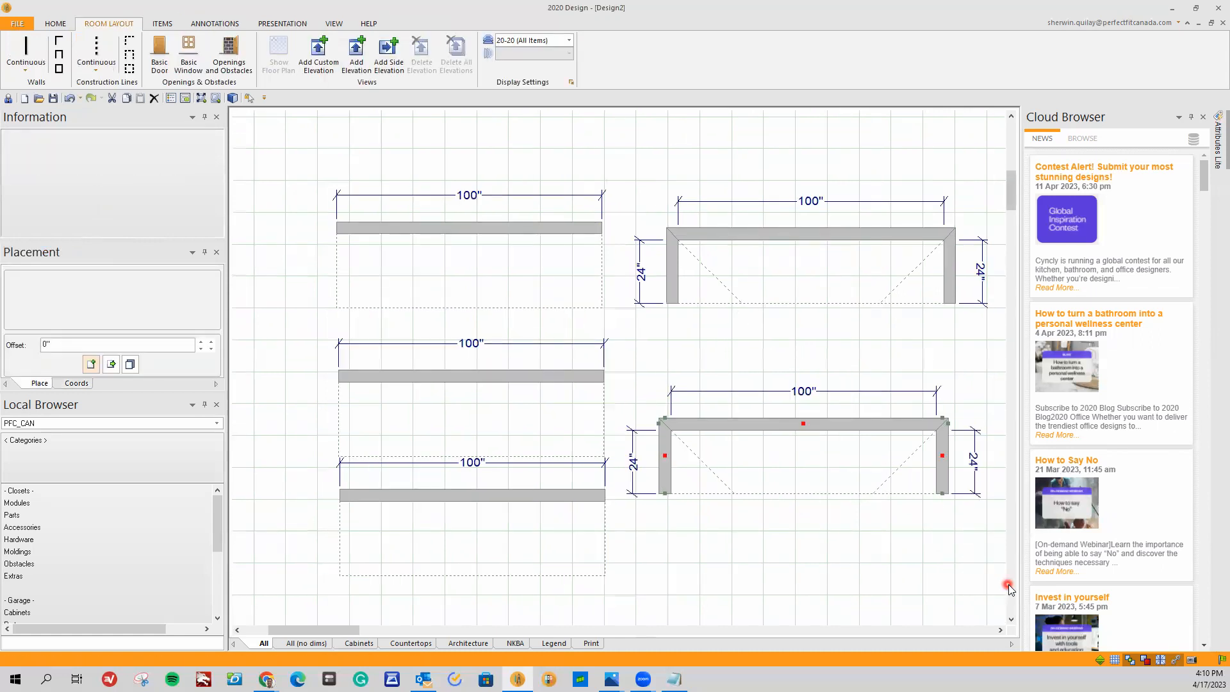
scroll(1014, 595, down, 1)
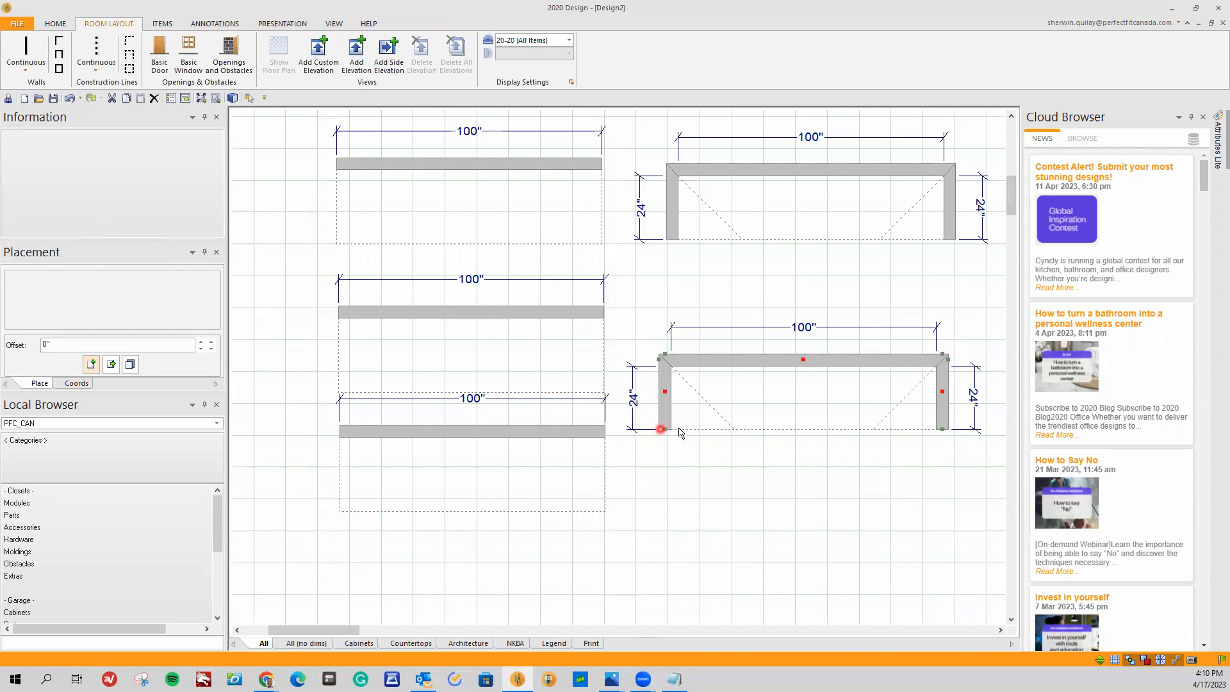
scroll(650, 532, down, 1)
scroll(644, 528, down, 1)
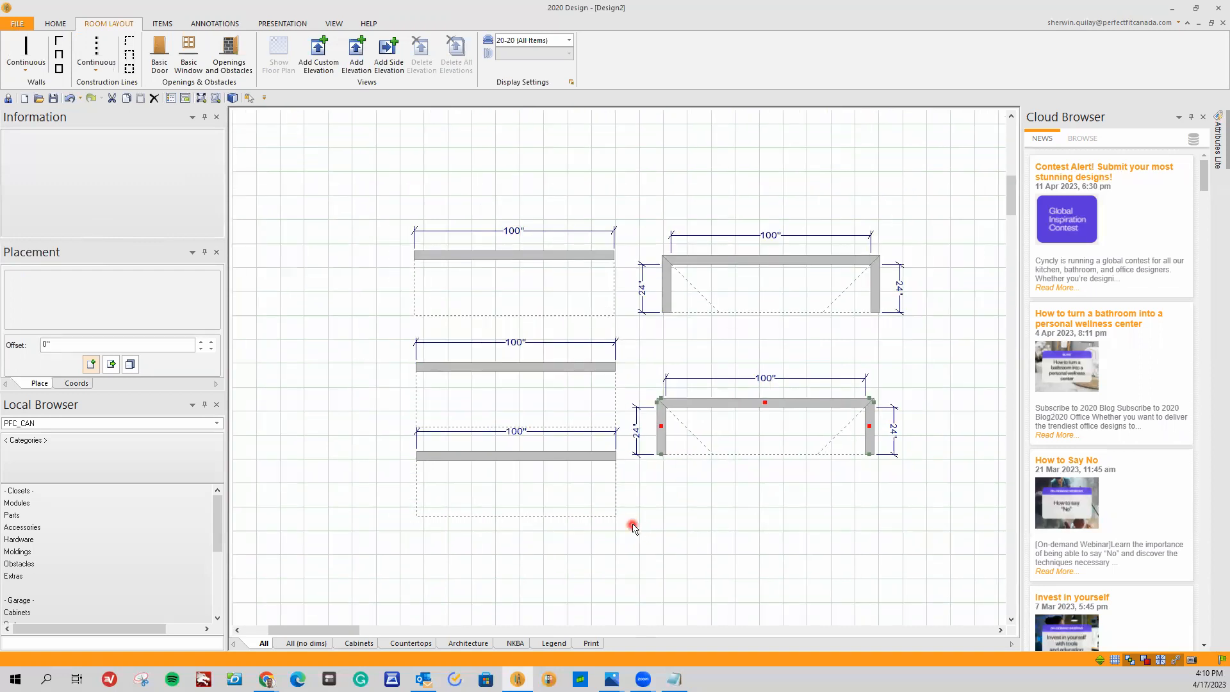
drag(346, 630, 373, 632)
scroll(375, 623, down, 3)
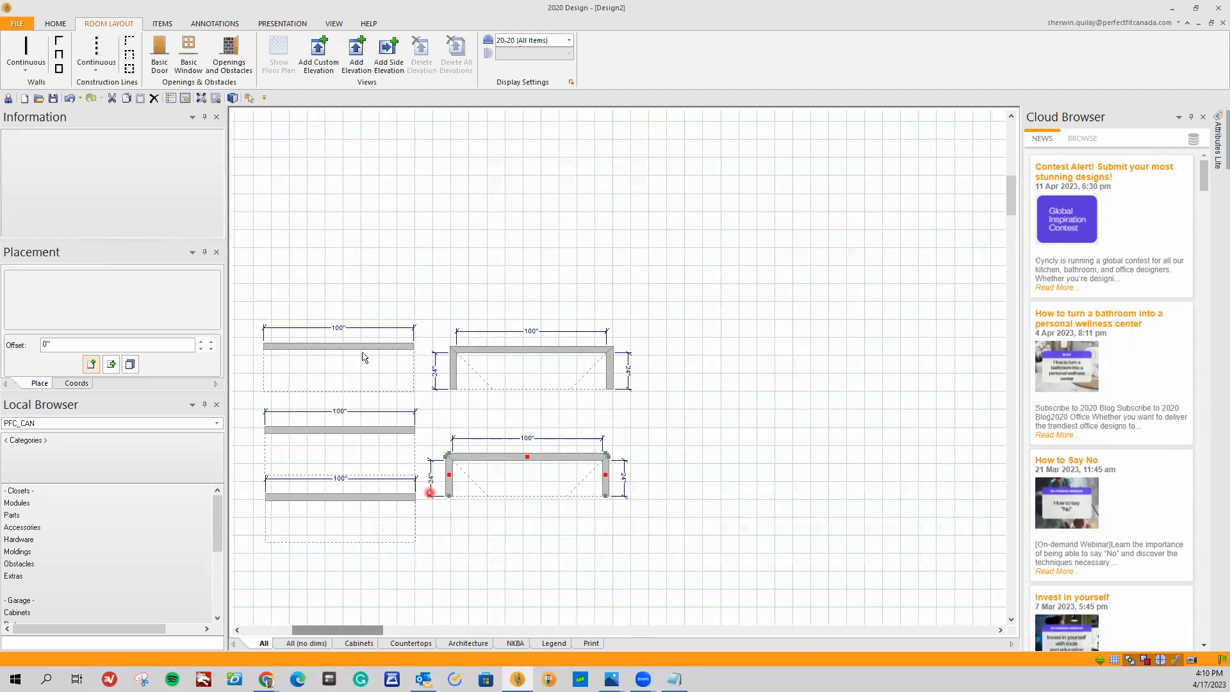
click(24, 53)
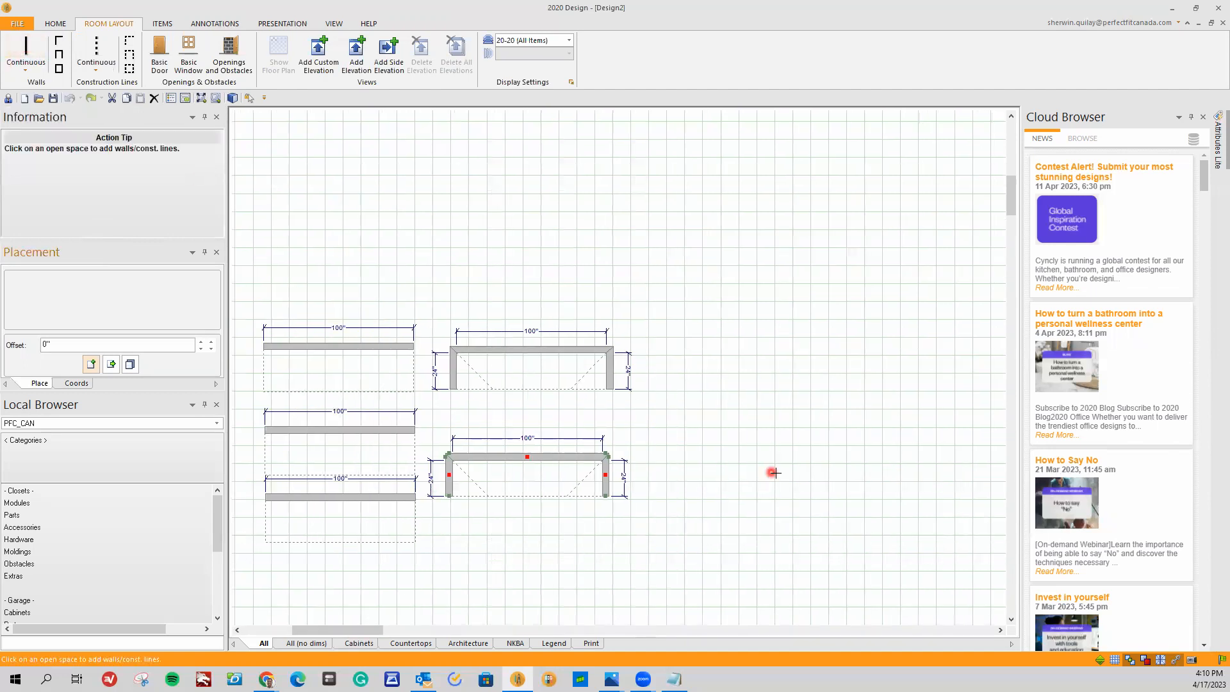
click(727, 397)
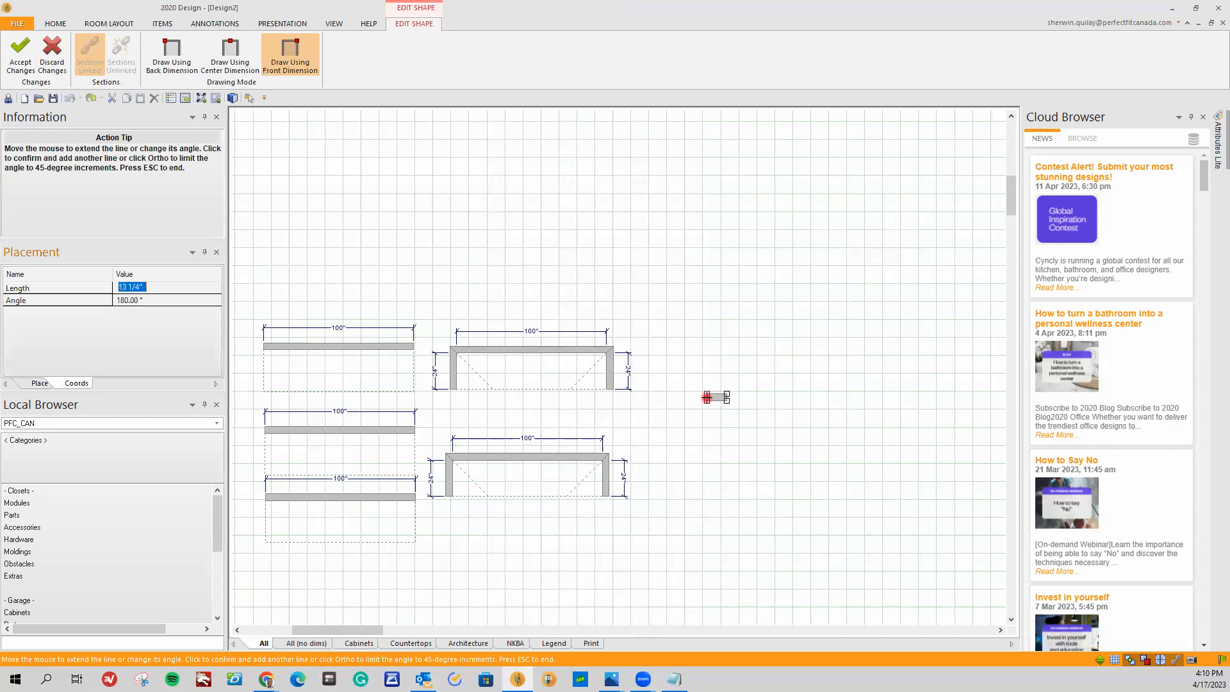
text(6)
key(Return)
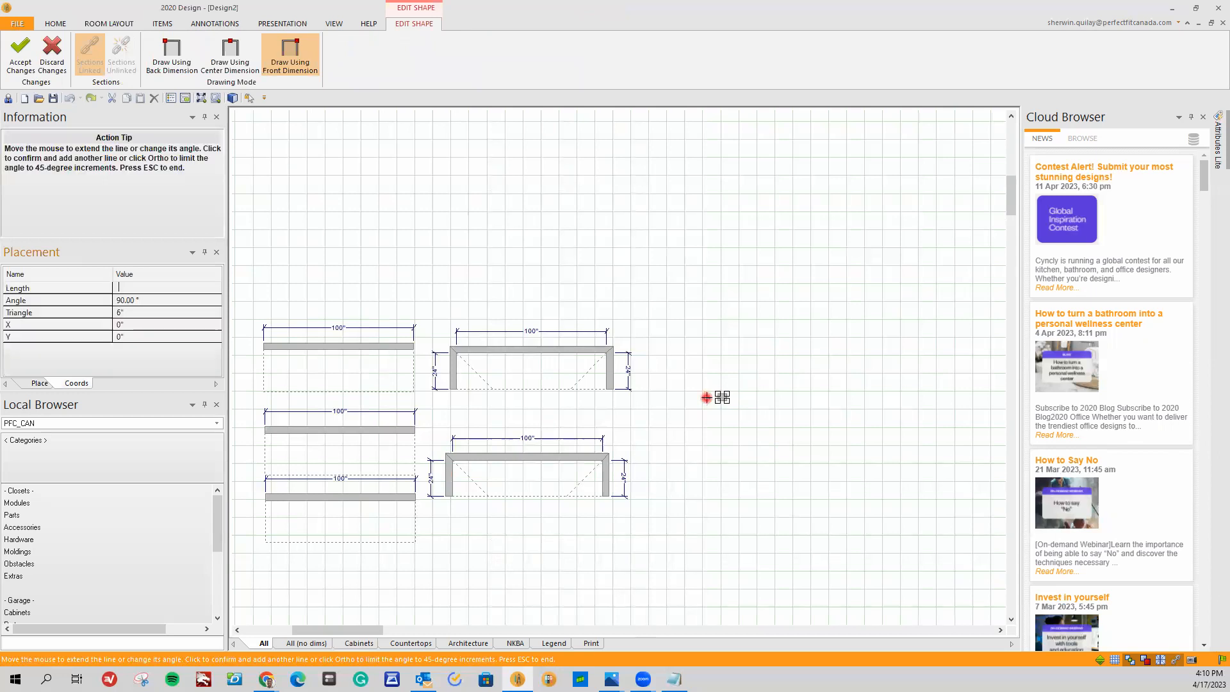
text(24)
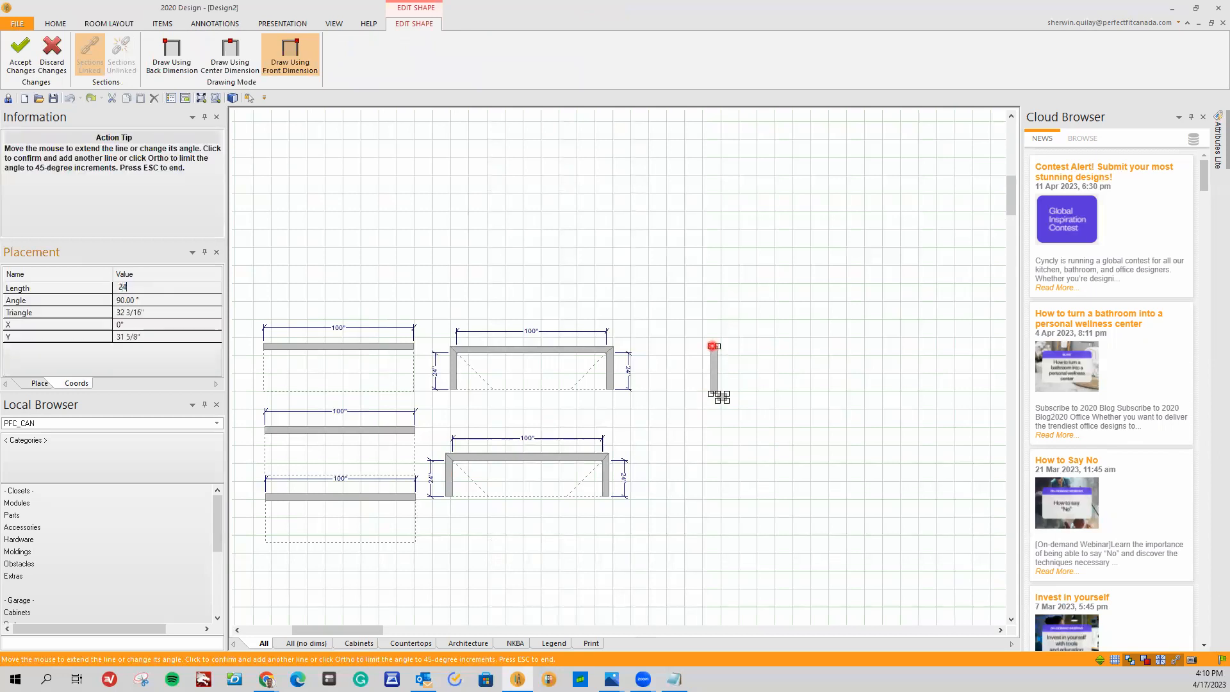
key(Return)
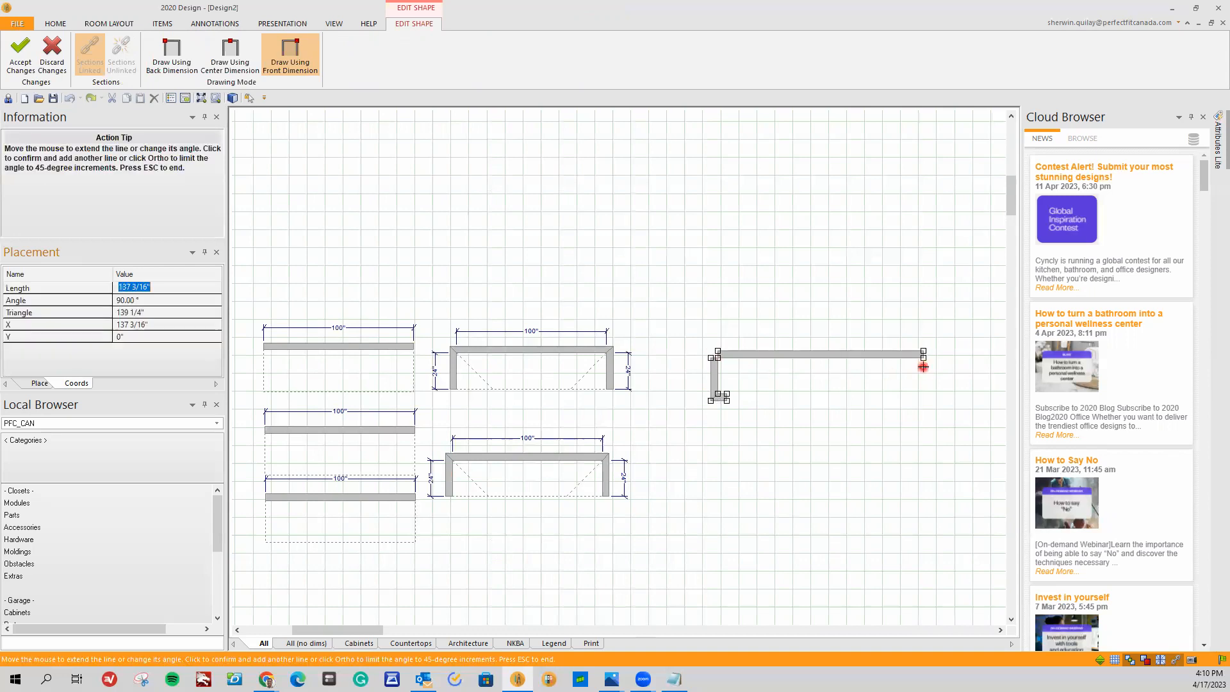
Step: Complete the closet outline with a 100" back wall, a 24" side wall down and a 12" front return inward
text(100)
key(Return)
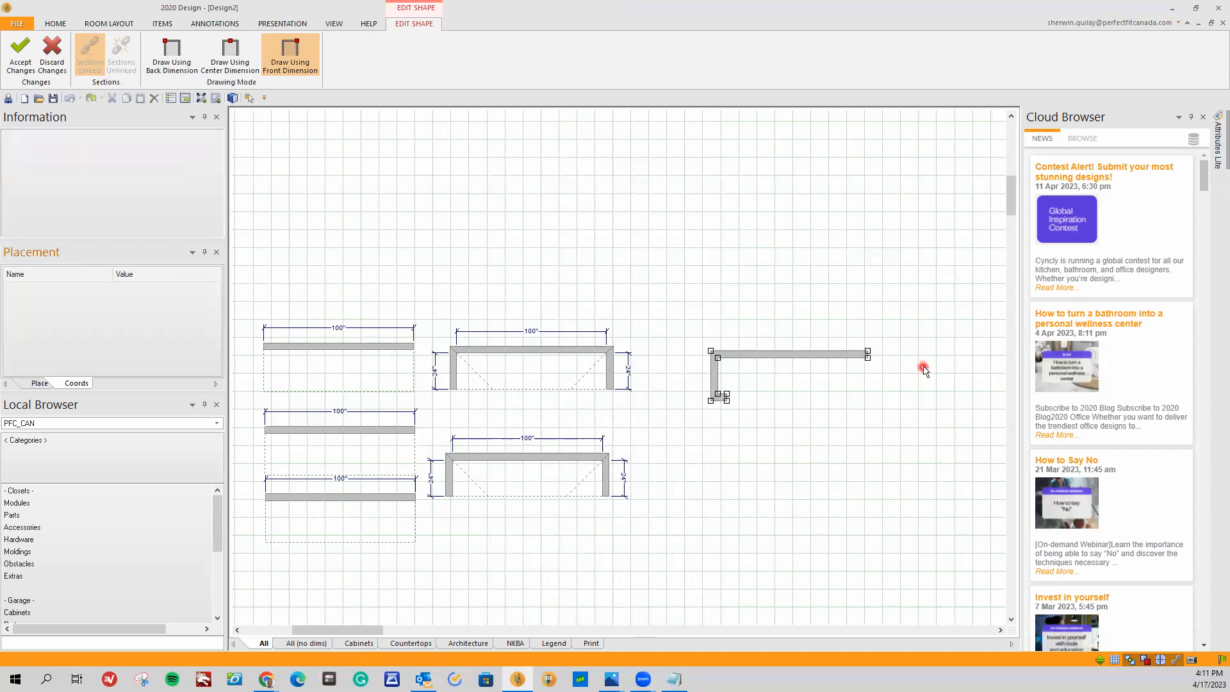
text(24)
key(Return)
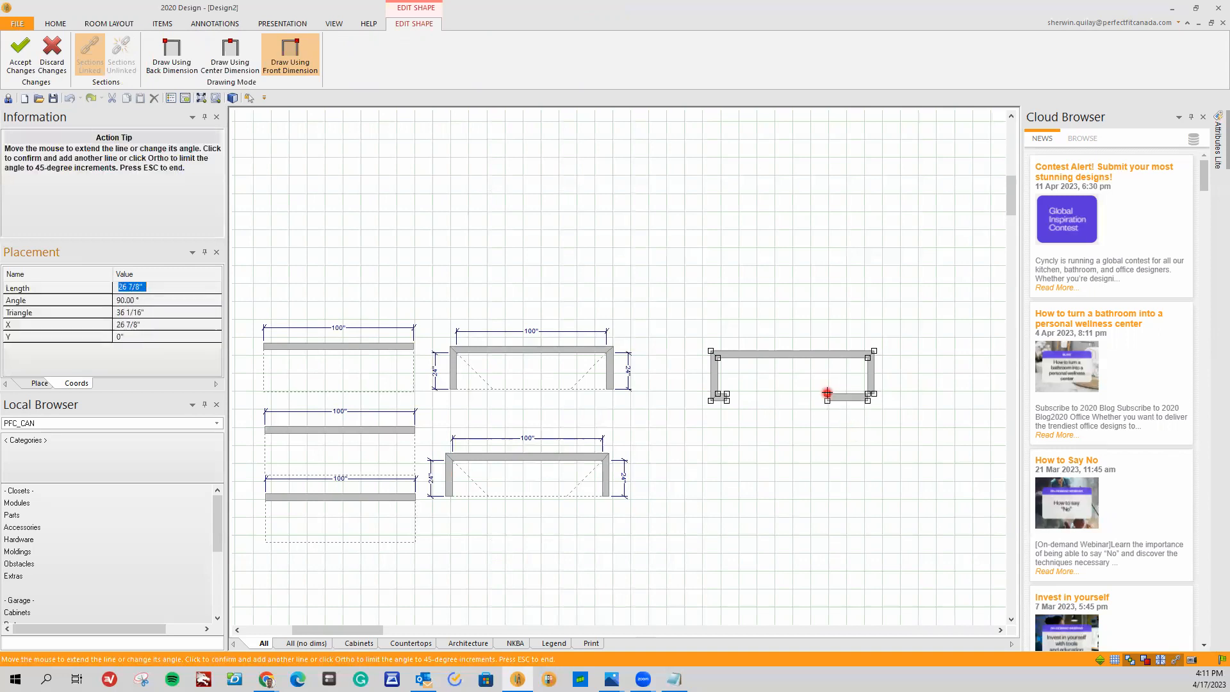
text(12)
key(Return)
key(Escape)
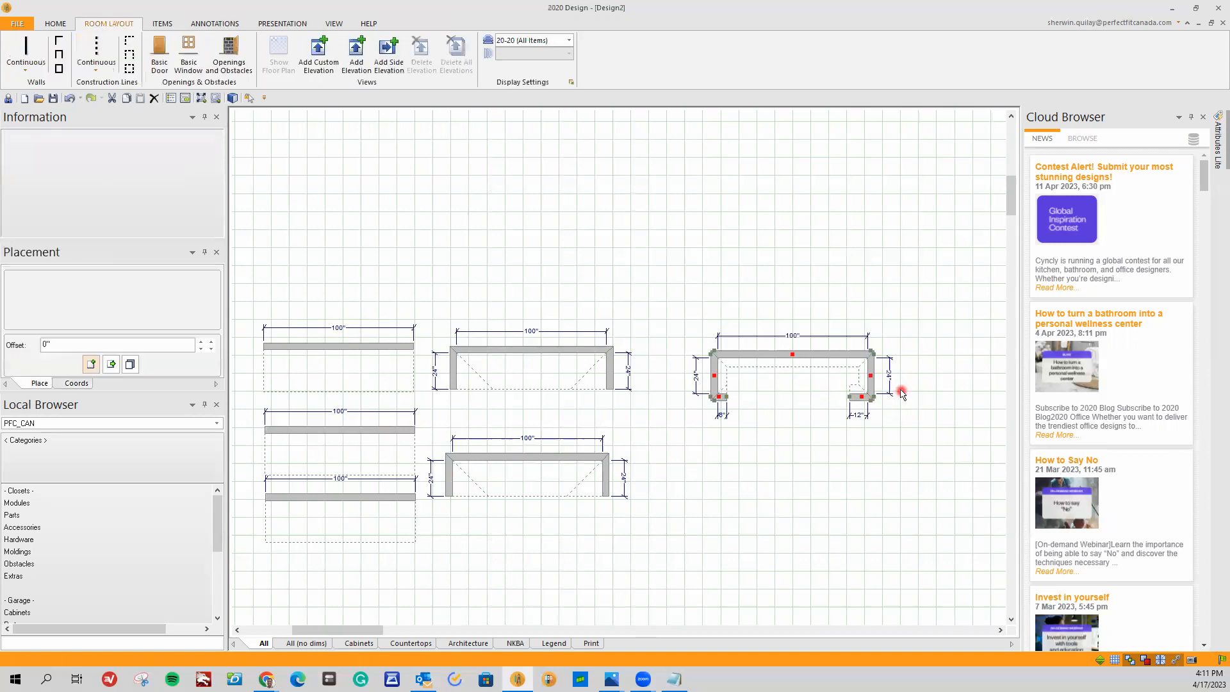
scroll(689, 440, up, 2)
scroll(615, 417, up, 2)
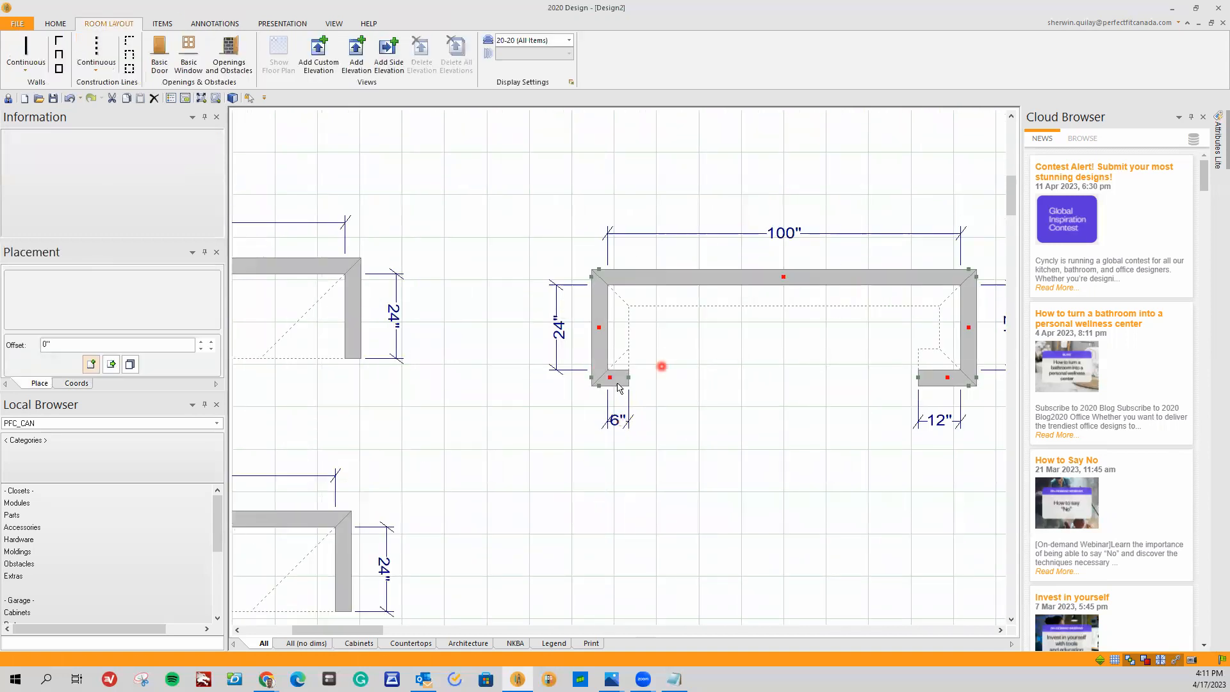
scroll(678, 496, down, 4)
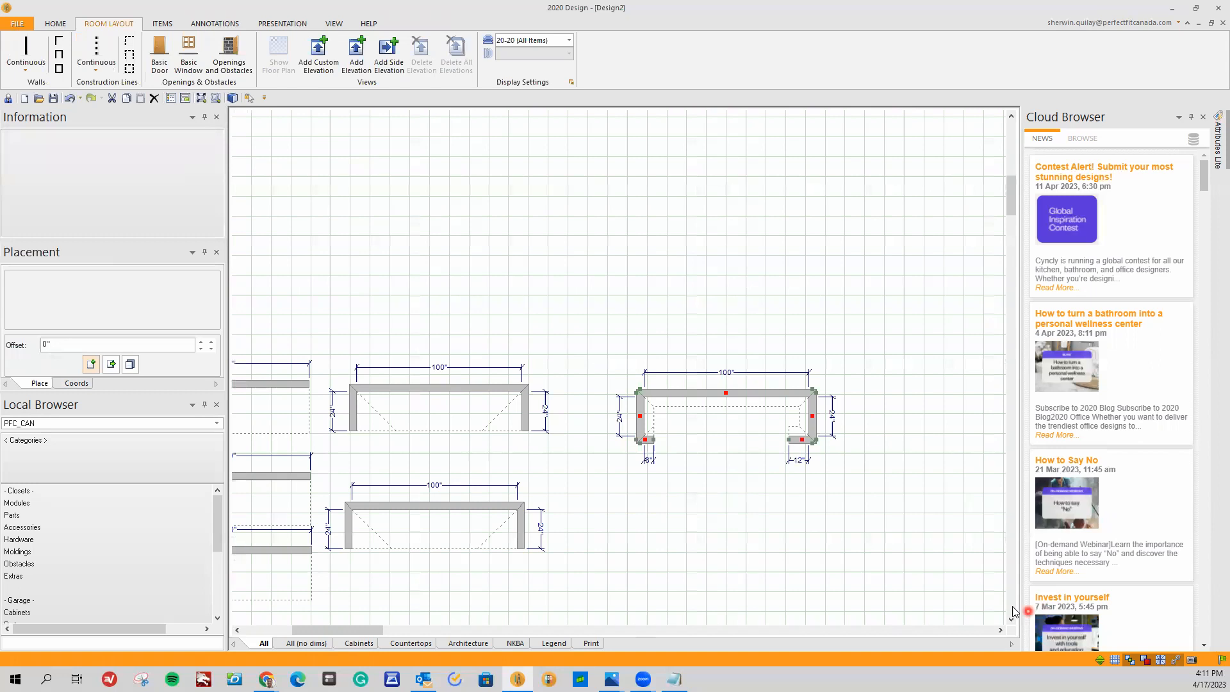
Step: Begin a square room below the closet with a freehand front wall going left and a 100" side wall going up
scroll(1013, 611, down, 2)
click(25, 55)
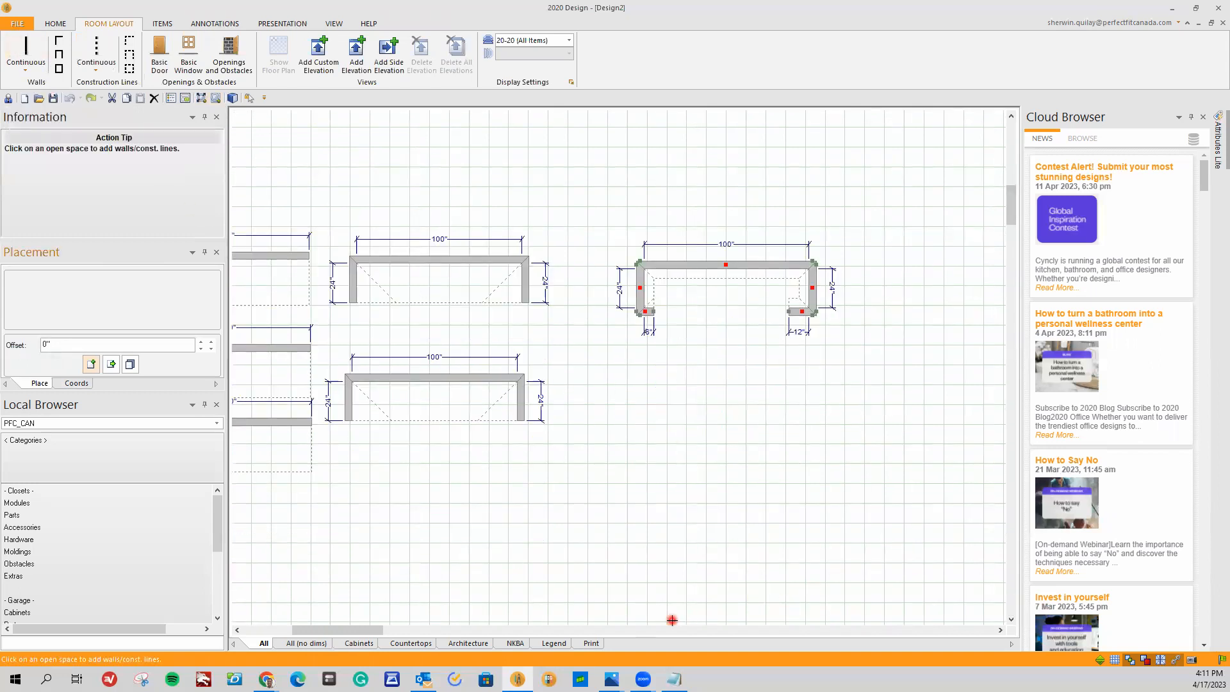
click(720, 610)
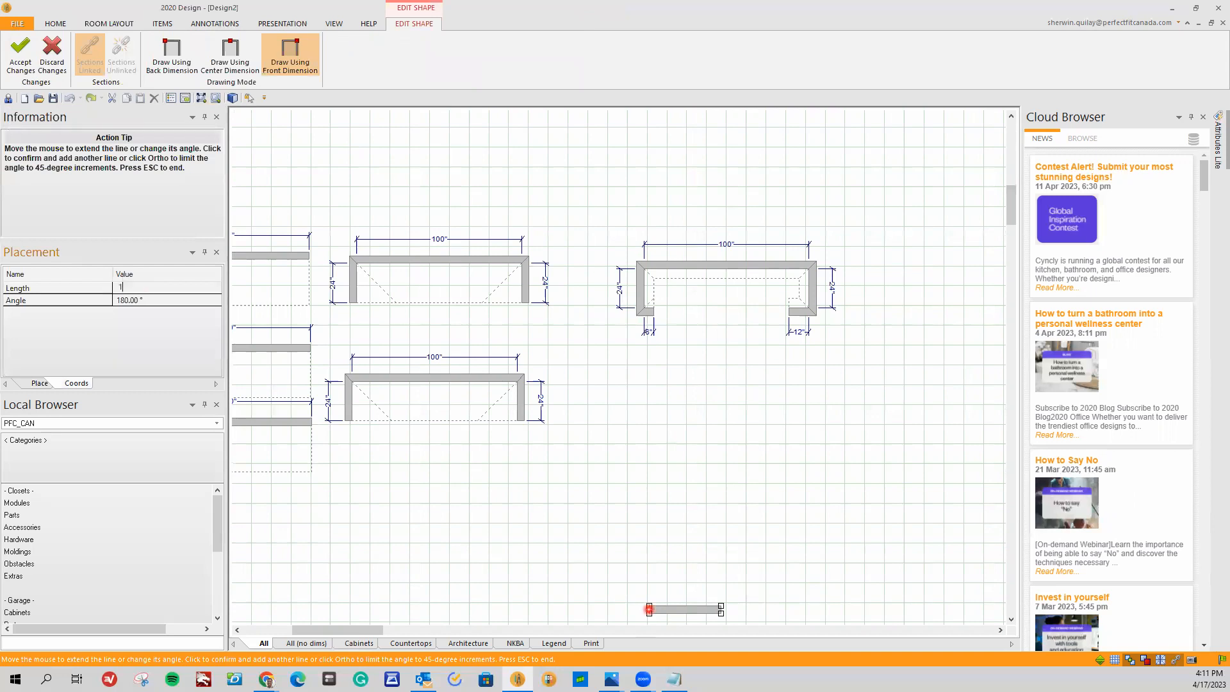
click(649, 609)
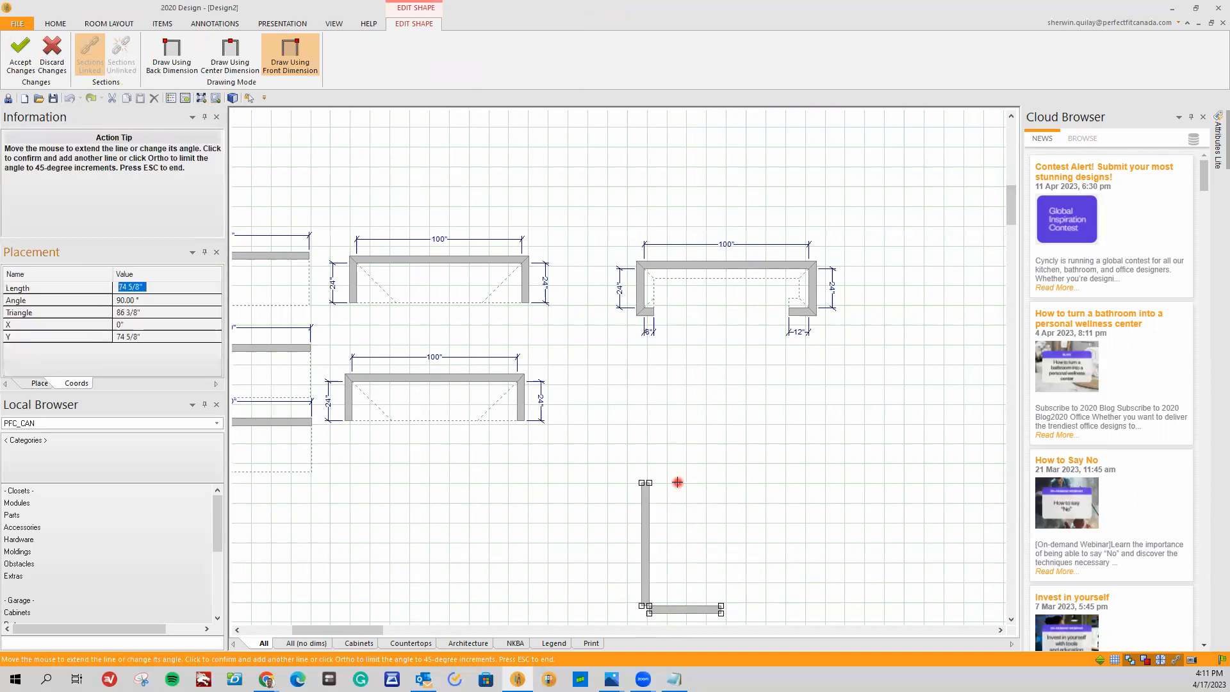
text(100)
key(Return)
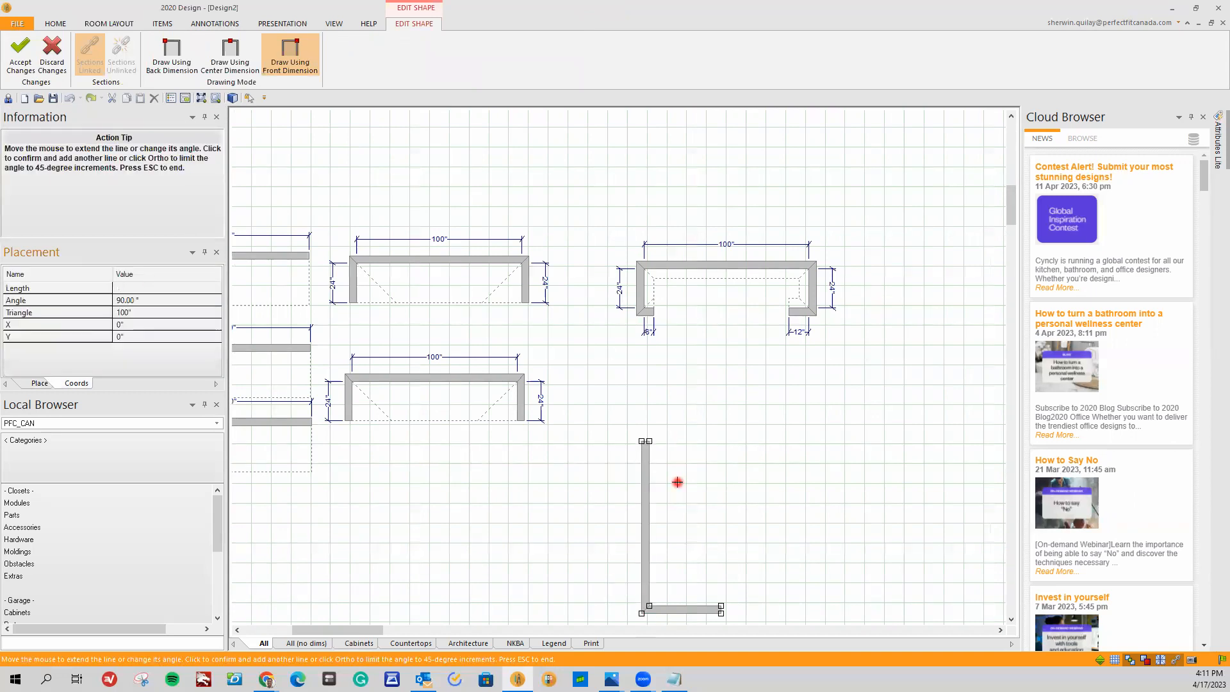
Step: Complete the square room with a 100" back wall, a 100" side wall down and a short front return, leaving a front opening
text(100)
key(Return)
text(1)
key(Return)
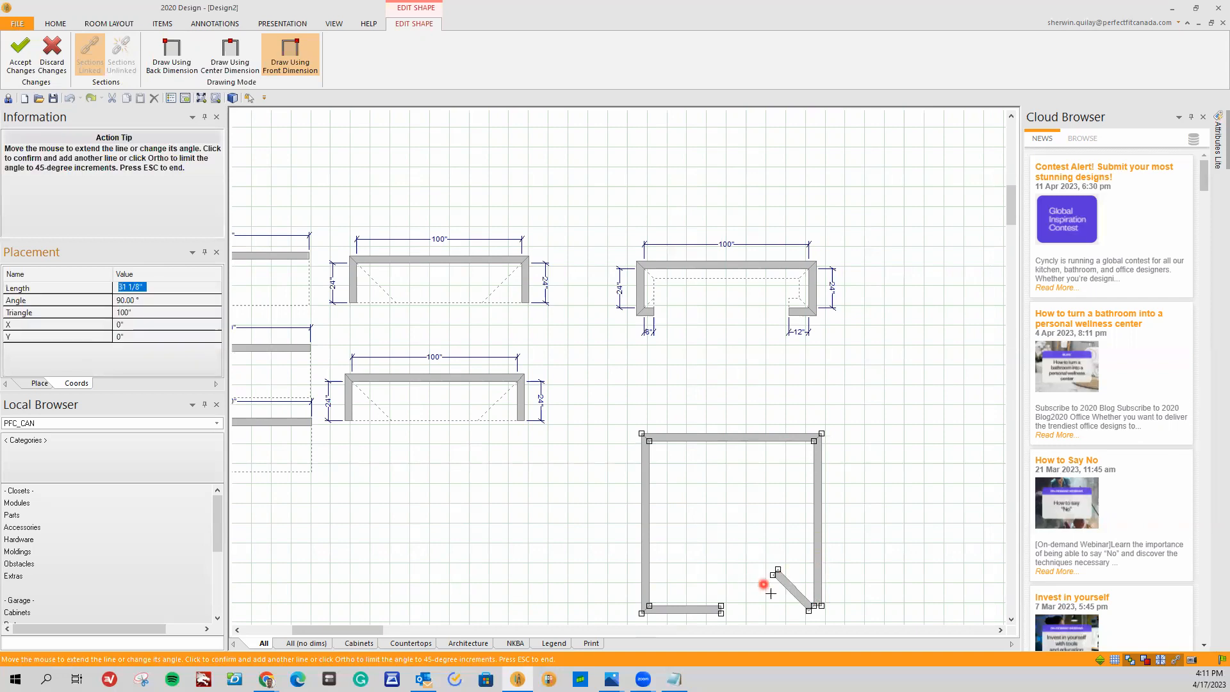
text(2)
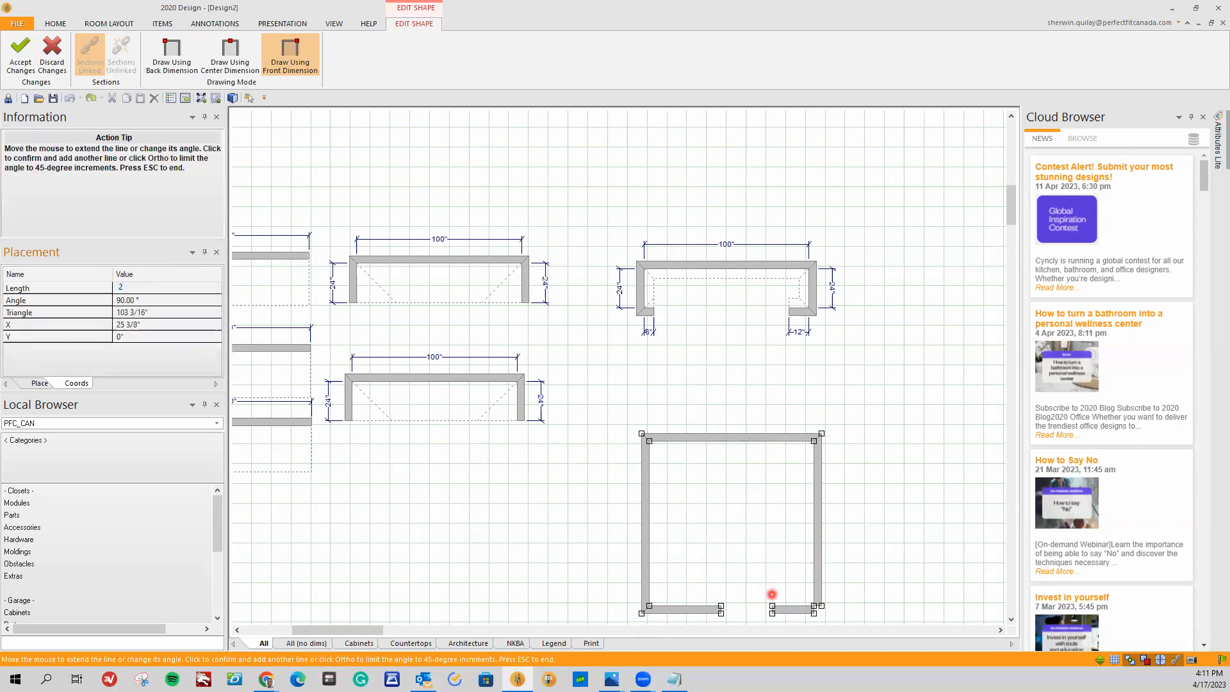
key(Return)
key(Escape)
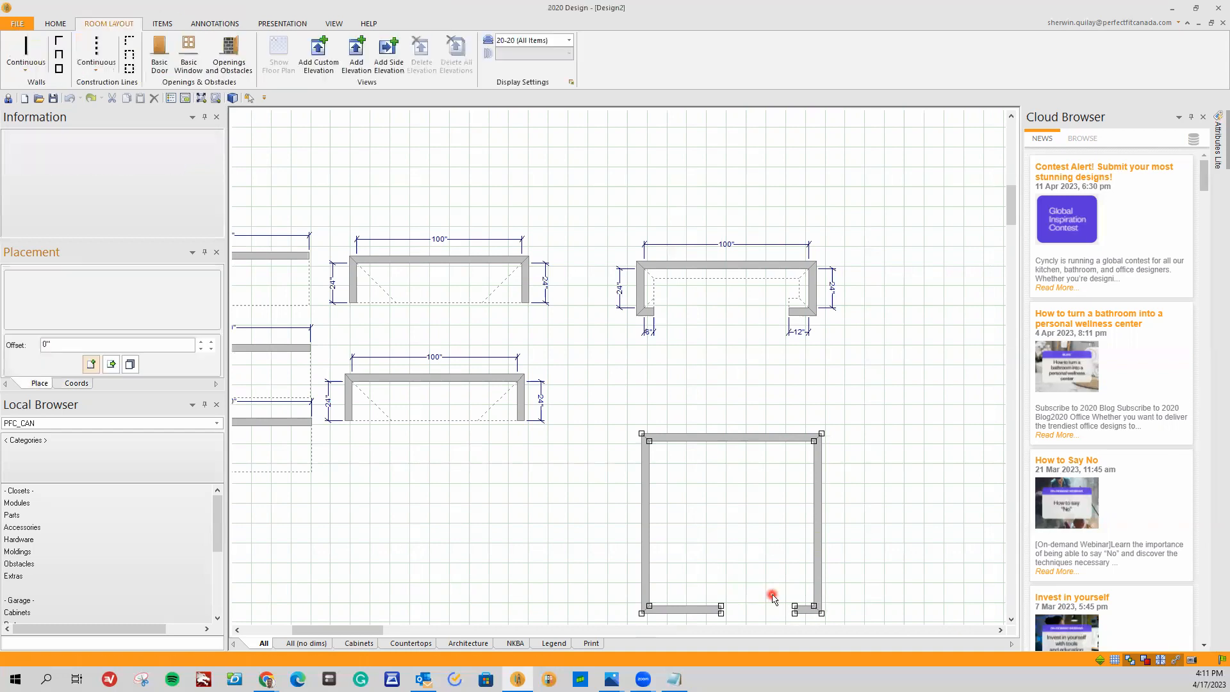
Step: Examine the square room's wall dimensions and check the wall-creating notes in the How To.txt file in Notepad
scroll(722, 589, up, 2)
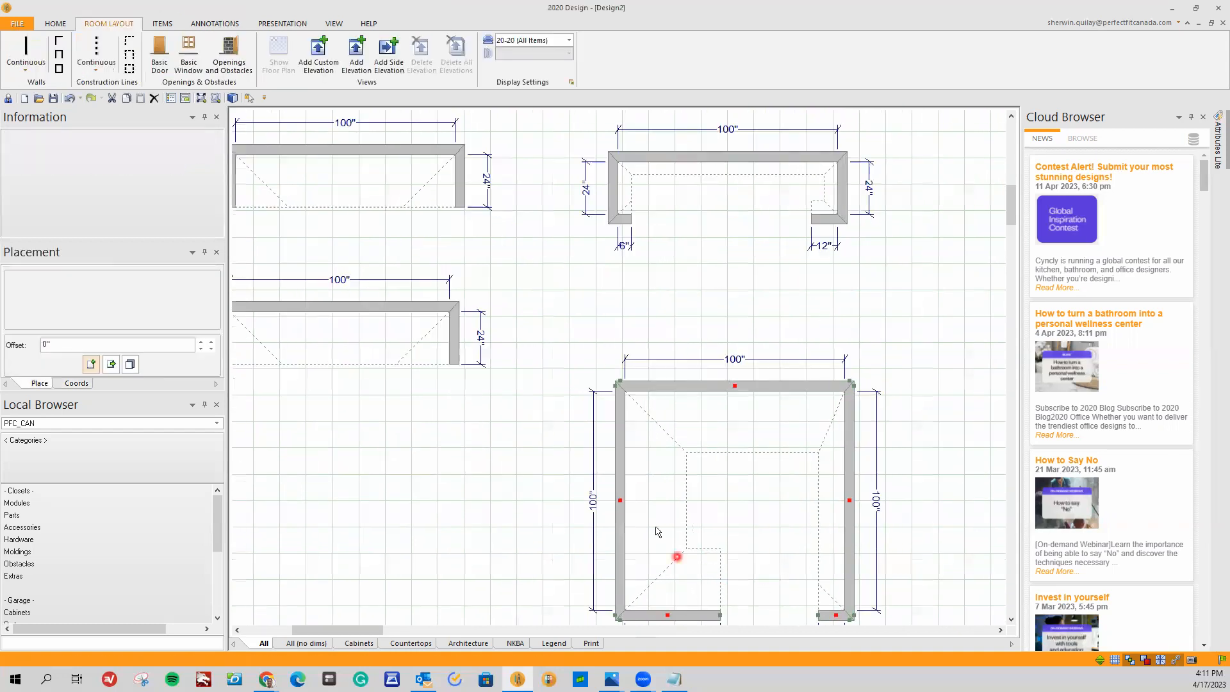
click(829, 590)
scroll(703, 545, down, 1)
scroll(703, 544, down, 1)
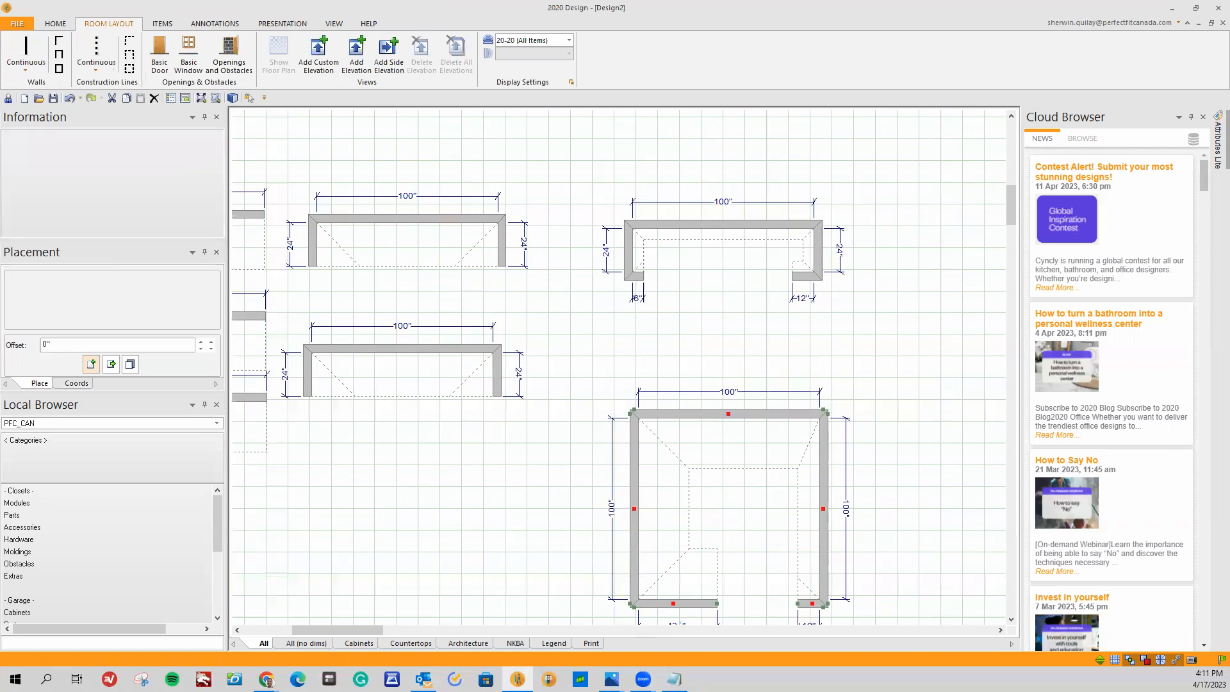
key(alt+Tab)
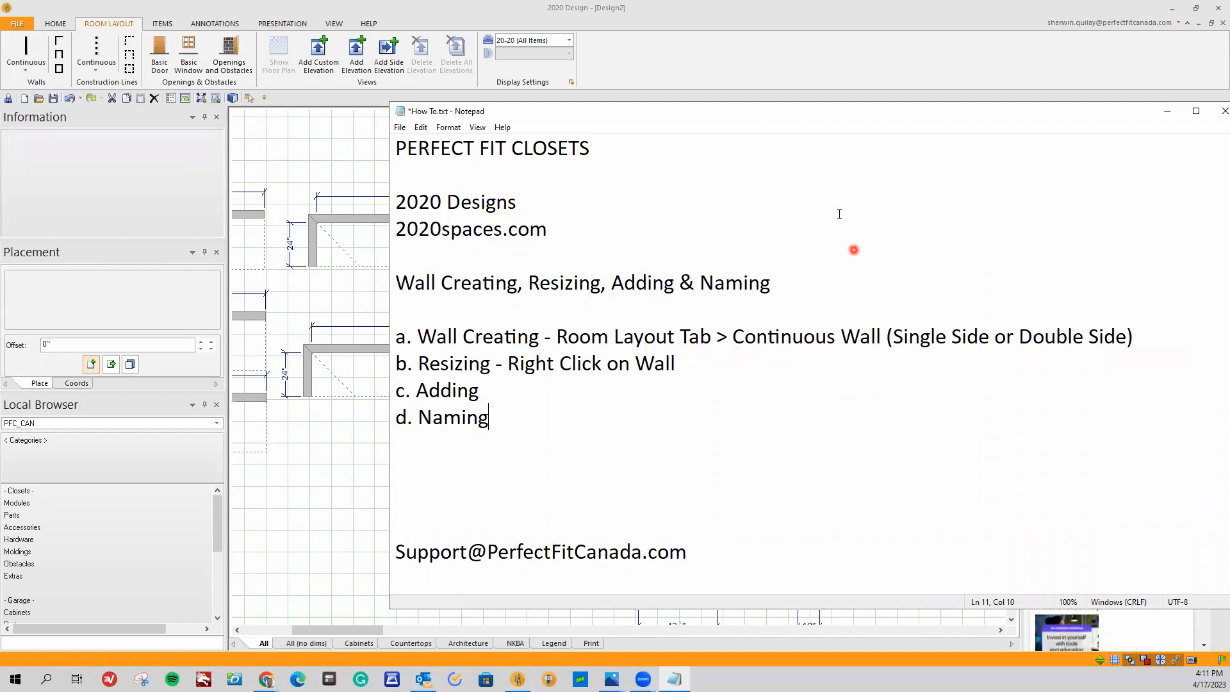
key(alt+Tab)
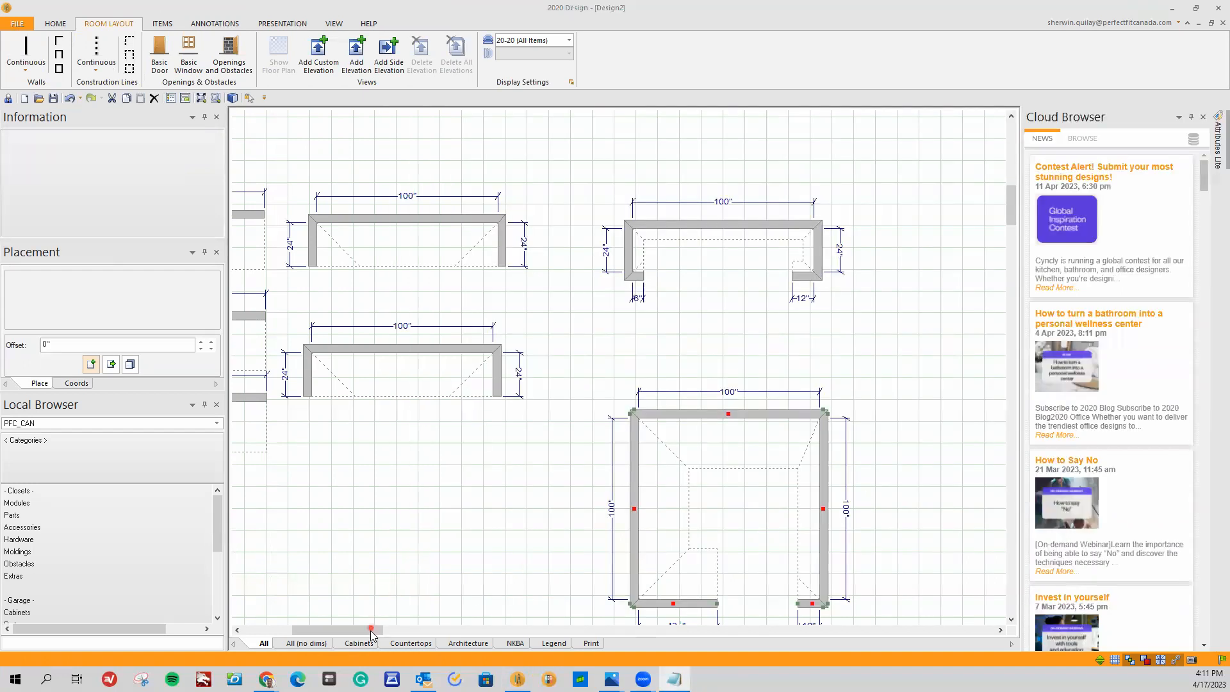
Step: Draw a single 100" double-sided continuous wall horizontally in the open space below the three straight walls
scroll(346, 568, left, 5)
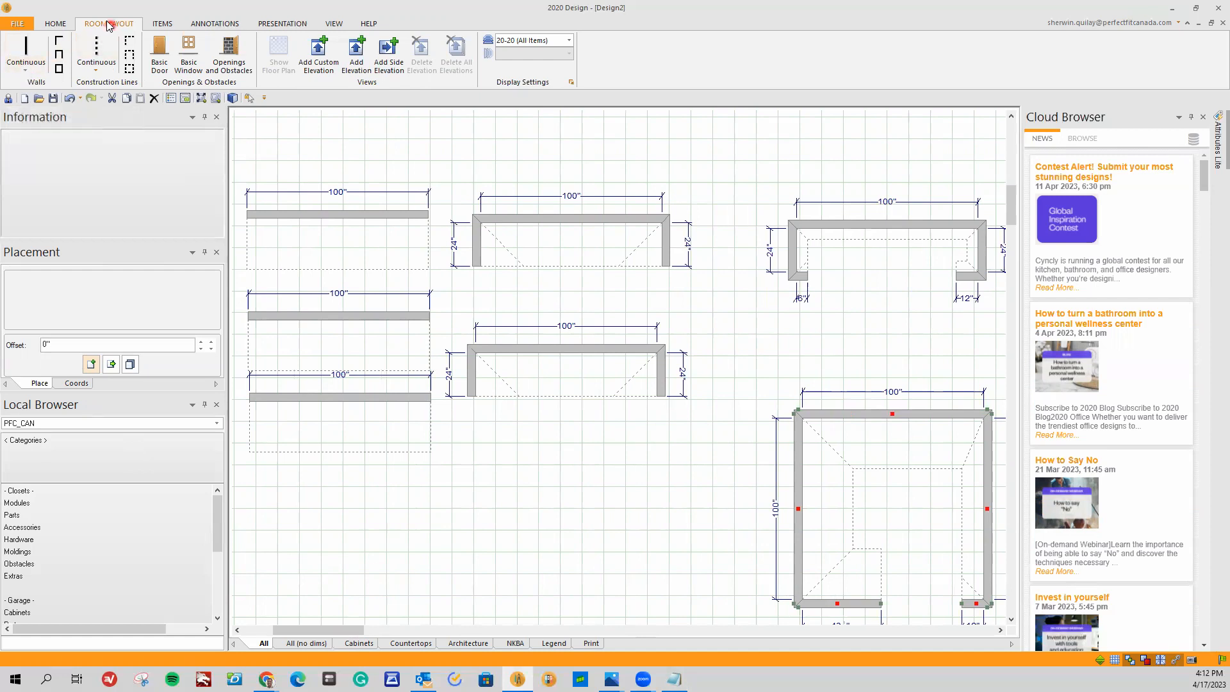
click(23, 68)
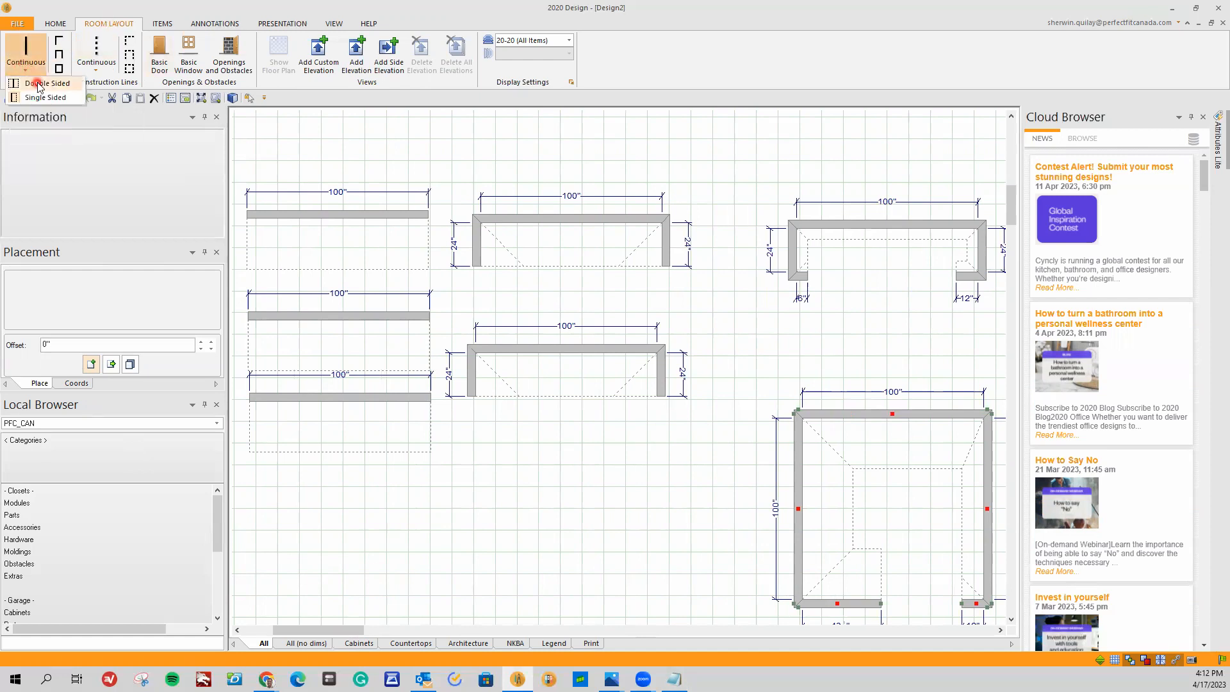
click(38, 84)
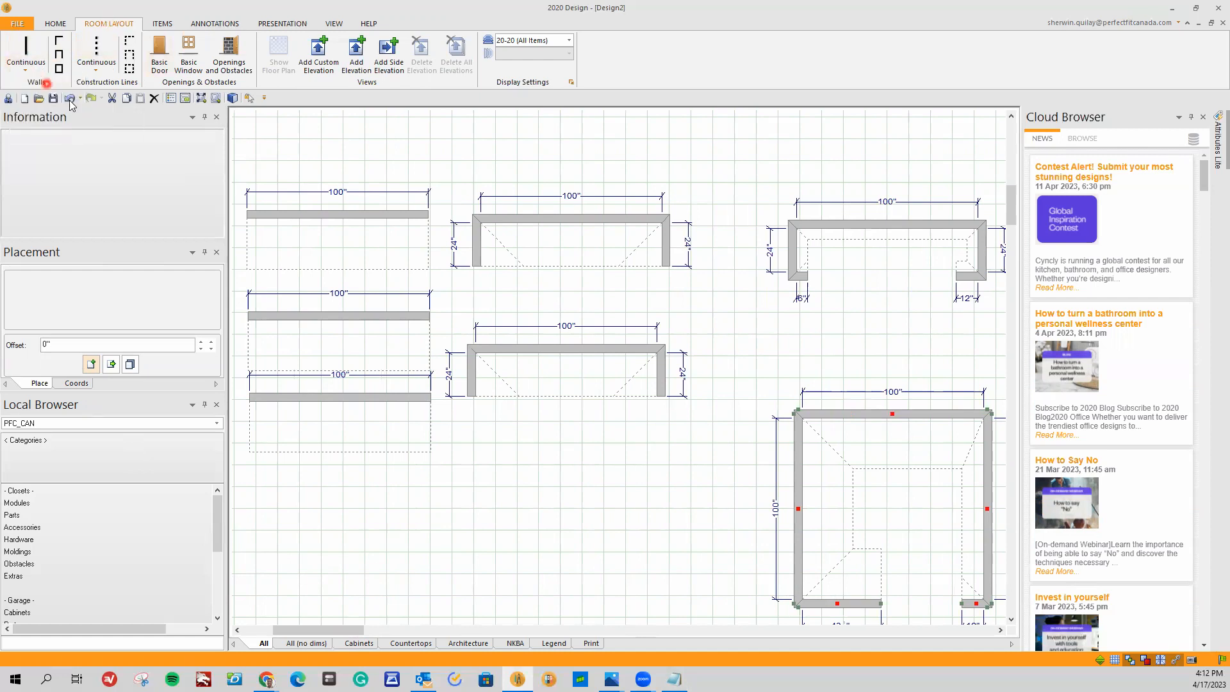
click(26, 50)
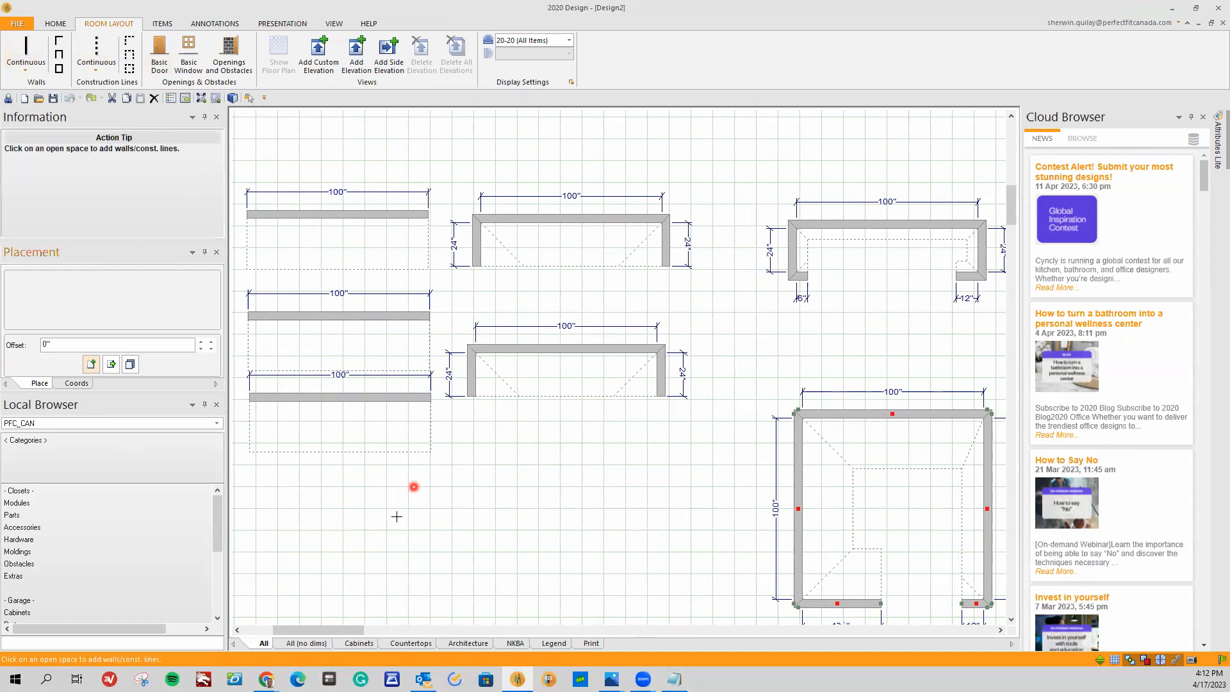
click(334, 555)
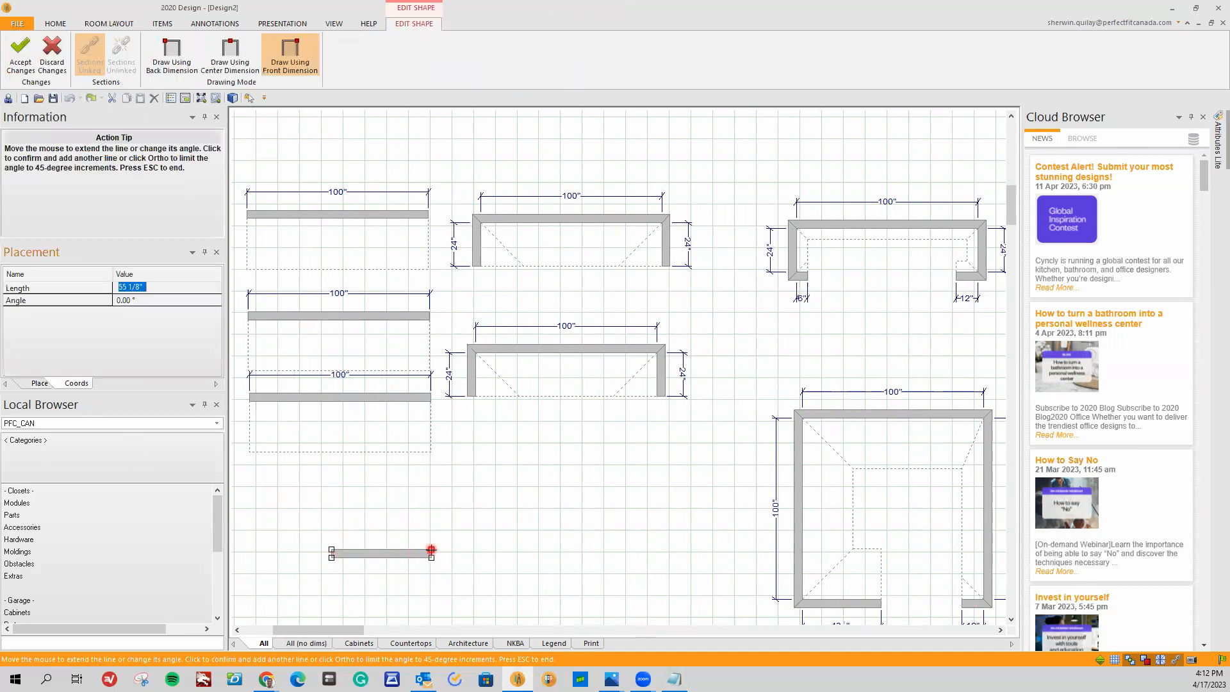
text(10)
key(Return)
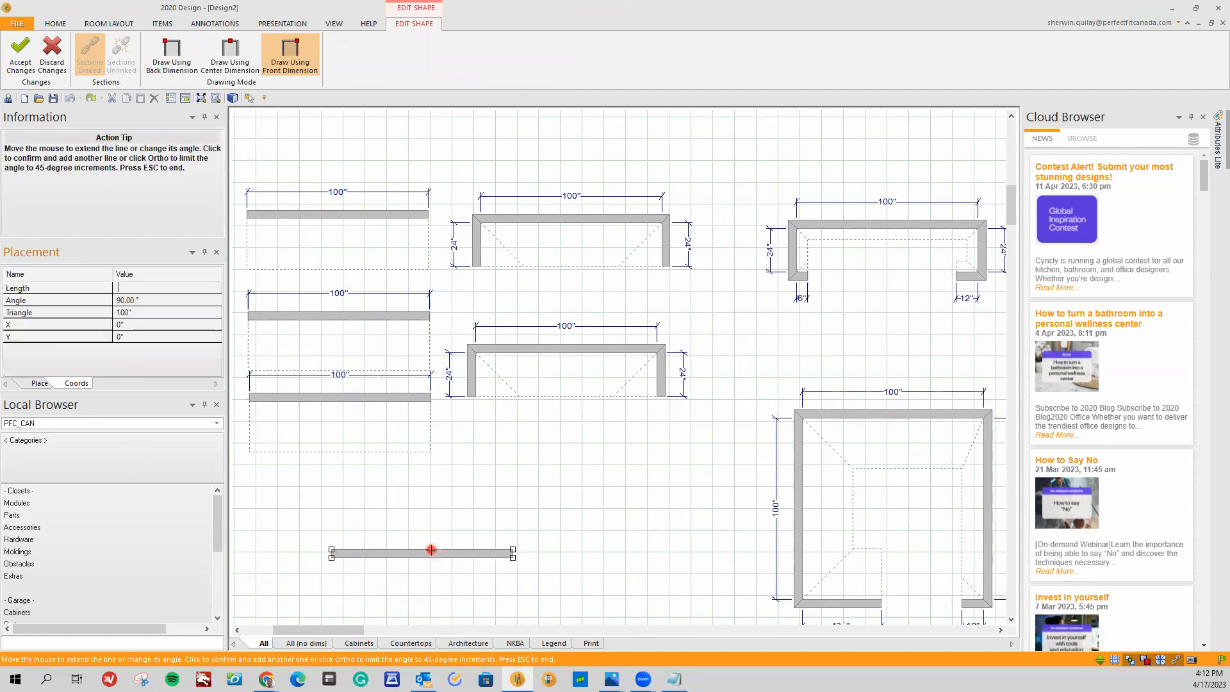
key(Escape)
Step: Inspect the placement zones on both sides of the double-sided wall, including its base and wall space
scroll(452, 565, up, 2)
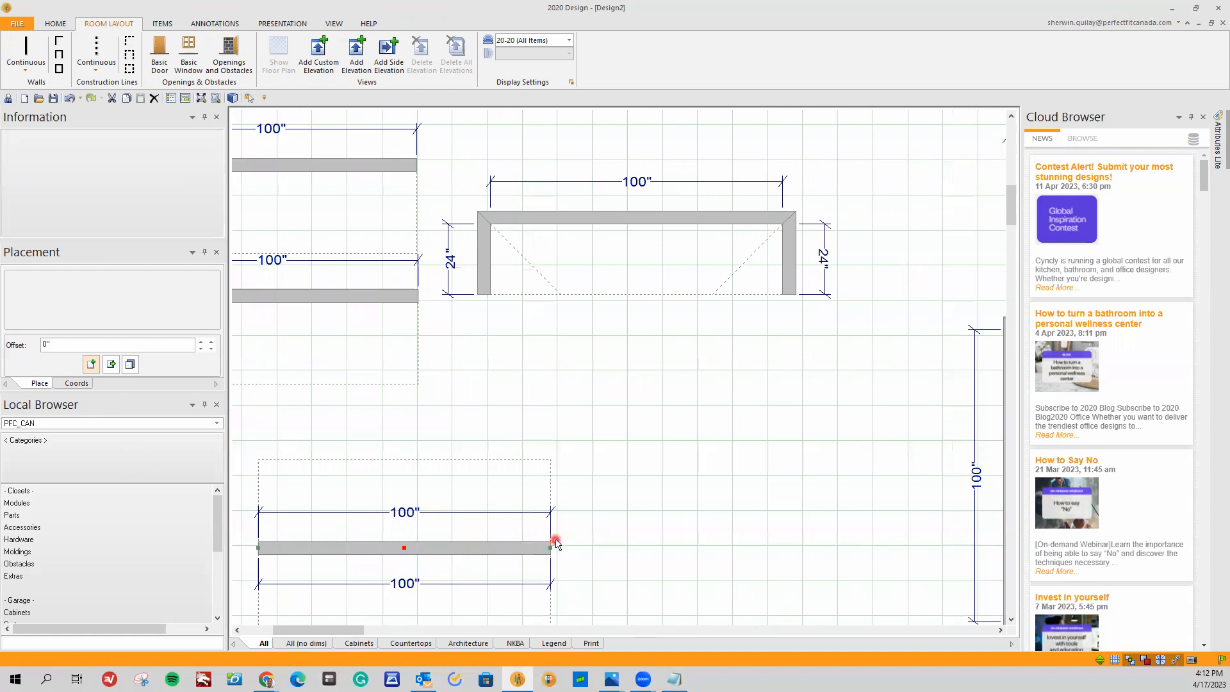
scroll(555, 541, down, 1)
click(521, 503)
click(537, 594)
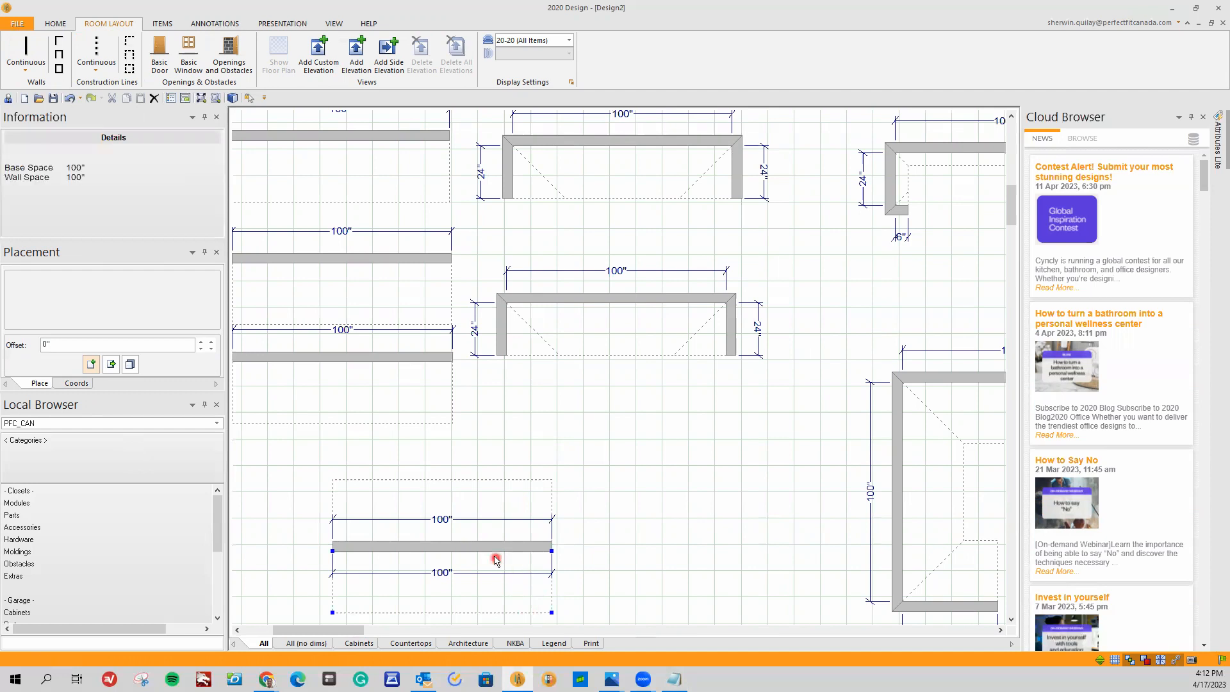
scroll(494, 555, up, 2)
scroll(528, 530, down, 3)
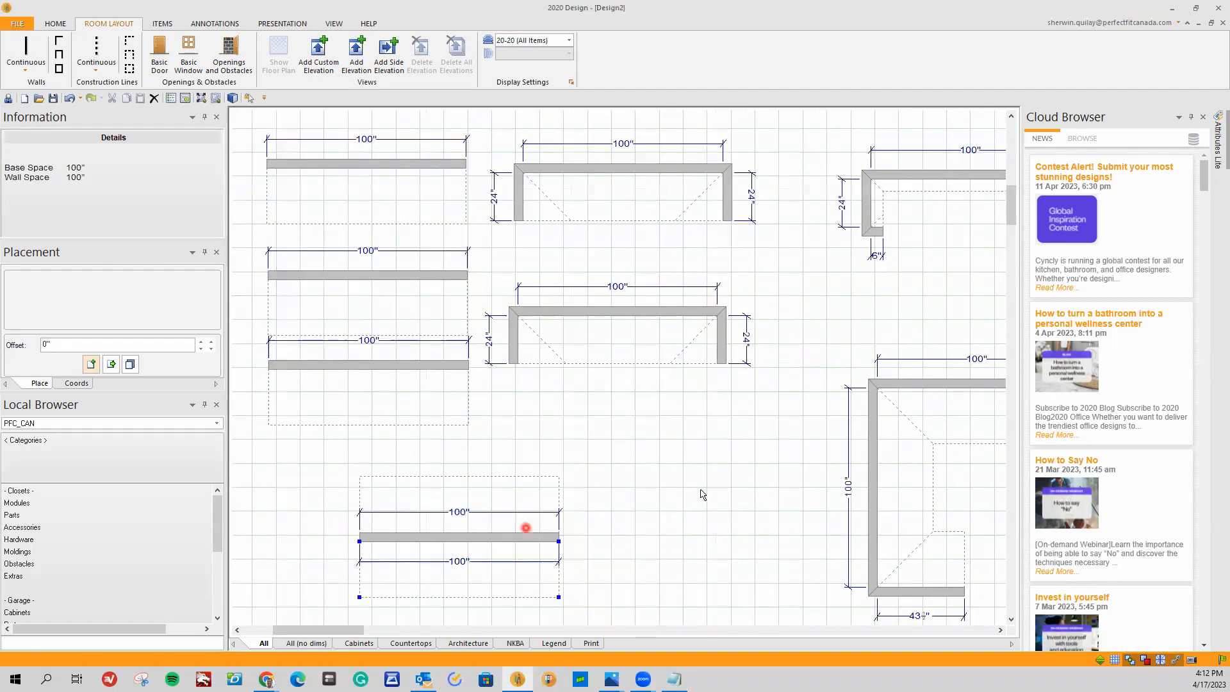
scroll(684, 427, down, 1)
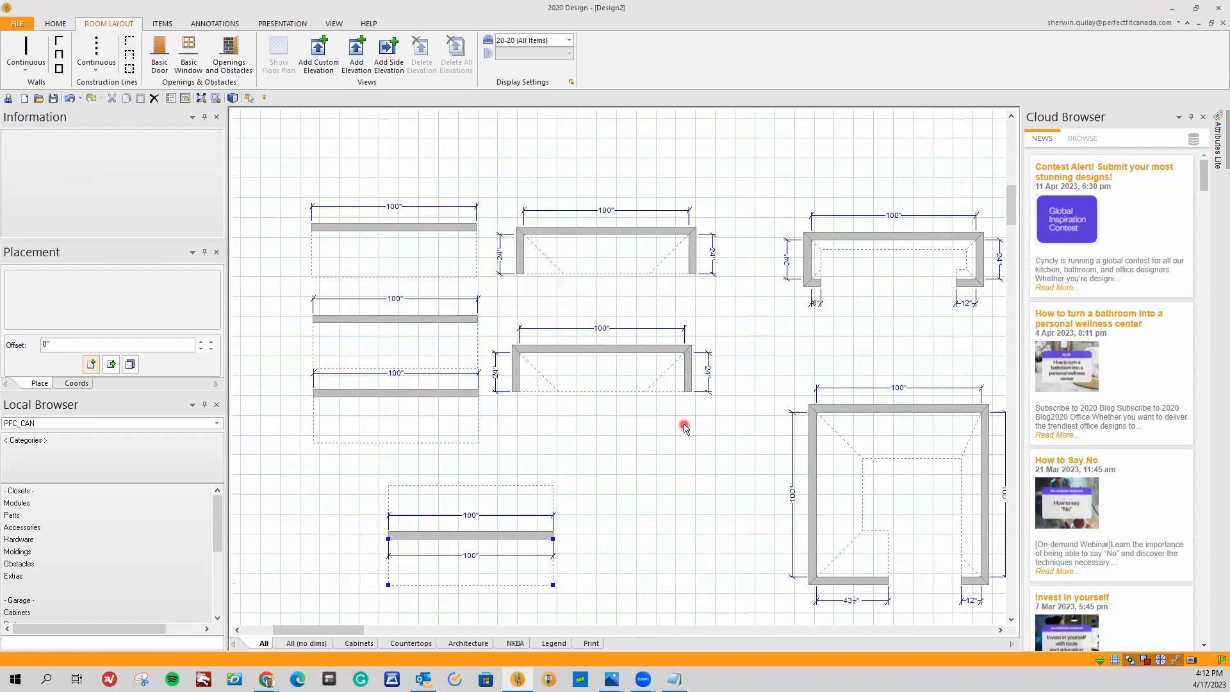
Step: Set the length of the topmost straight wall to 101" in its wall properties
right_click(448, 228)
mouse_move(490, 235)
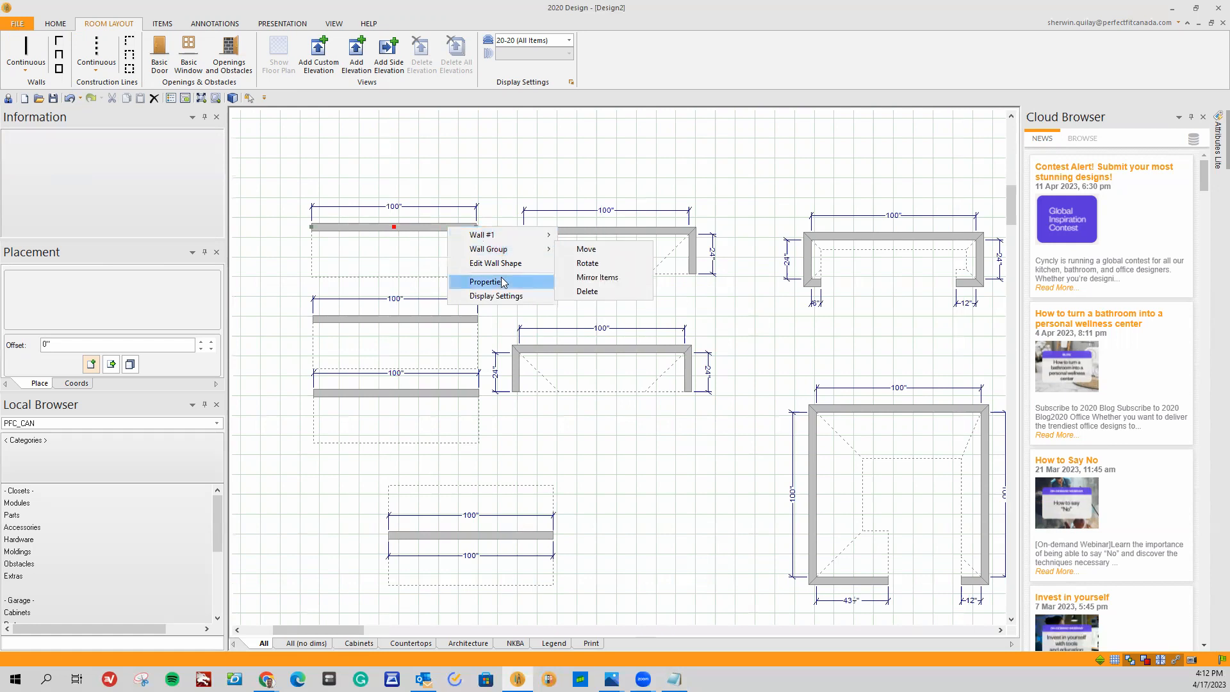
click(448, 235)
right_click(447, 231)
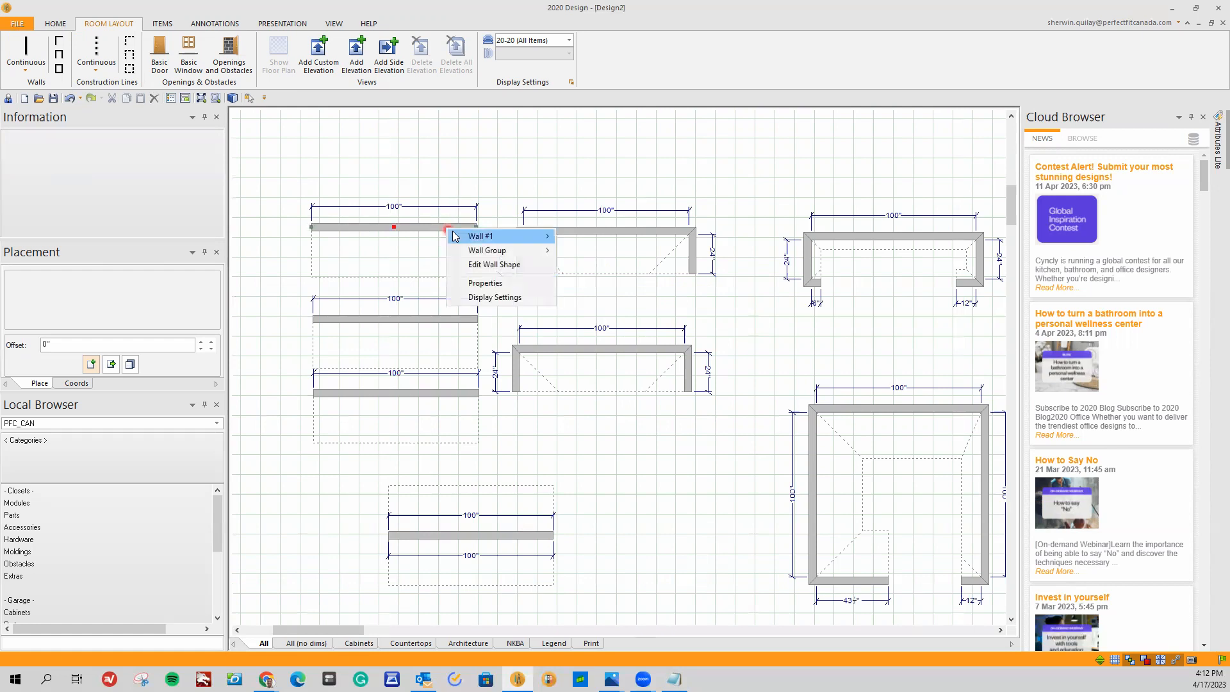
click(487, 284)
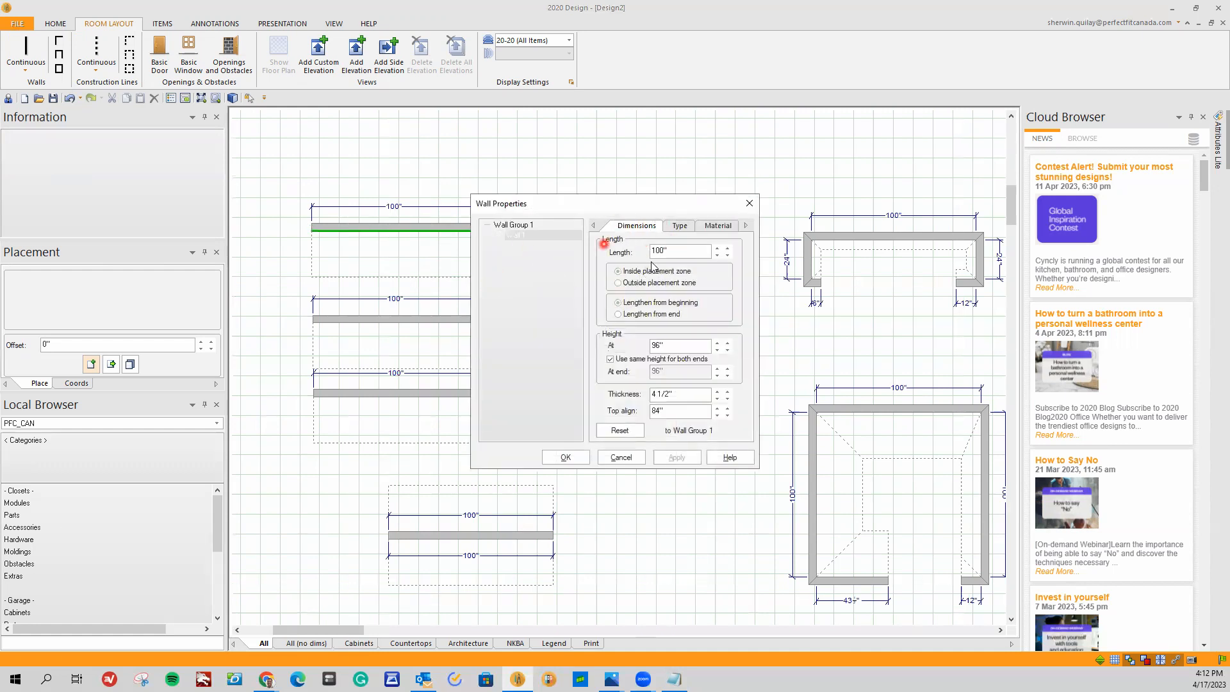
drag(678, 252, 613, 246)
text(101)
click(565, 456)
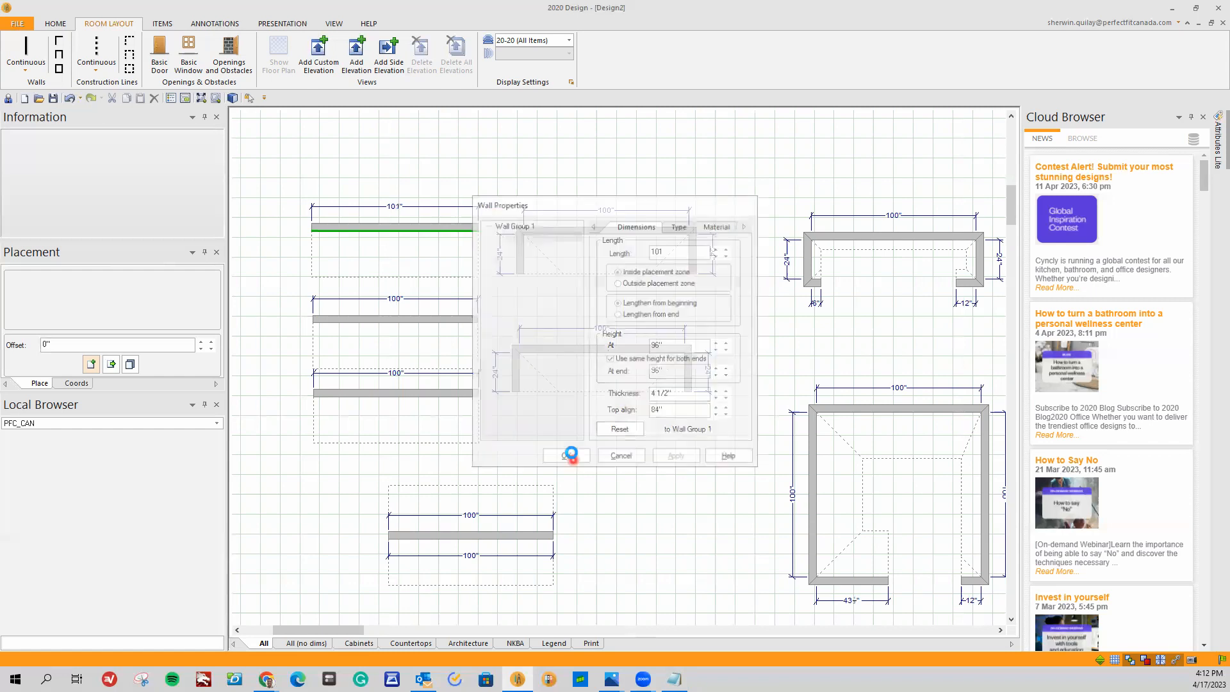
click(412, 252)
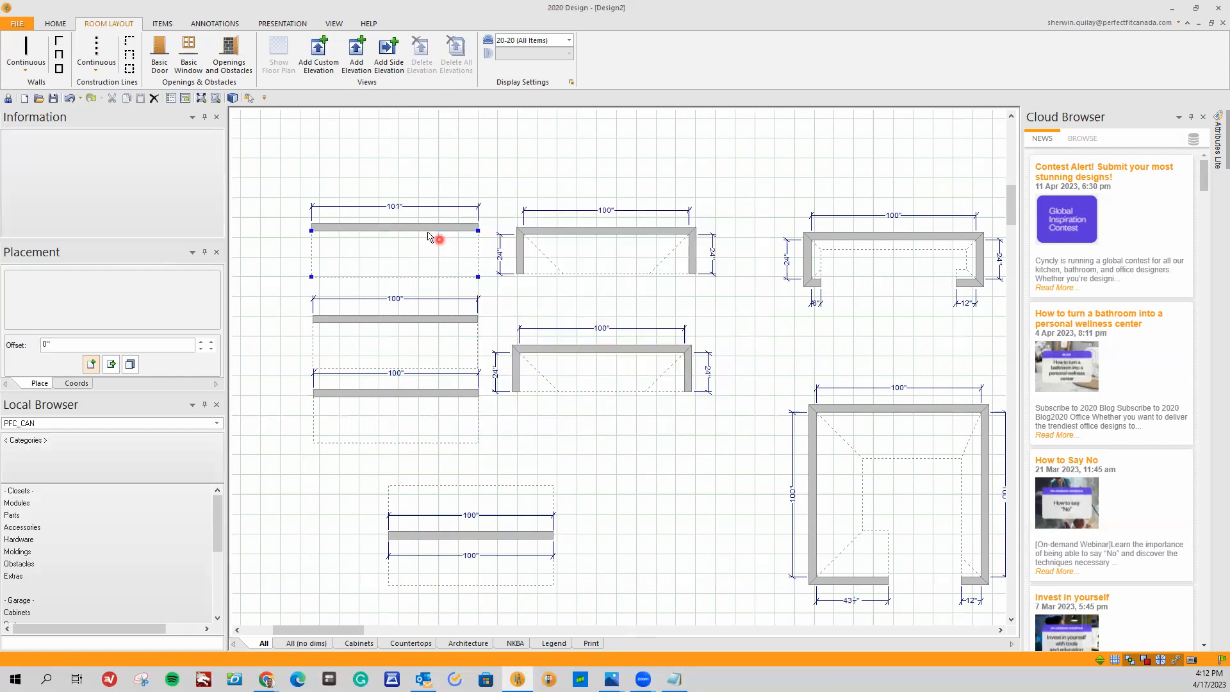
Step: Shorten the topmost straight wall freehand from its right end to about 100 7/8"
scroll(426, 249, up, 6)
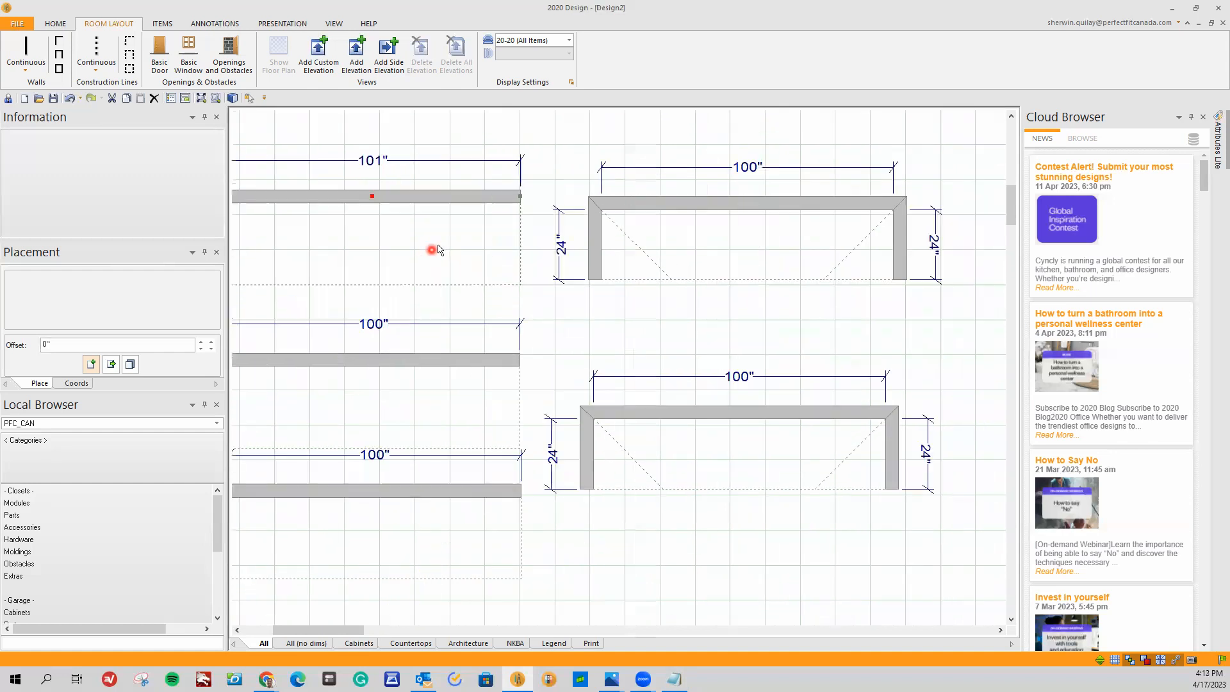
scroll(527, 211, down, 6)
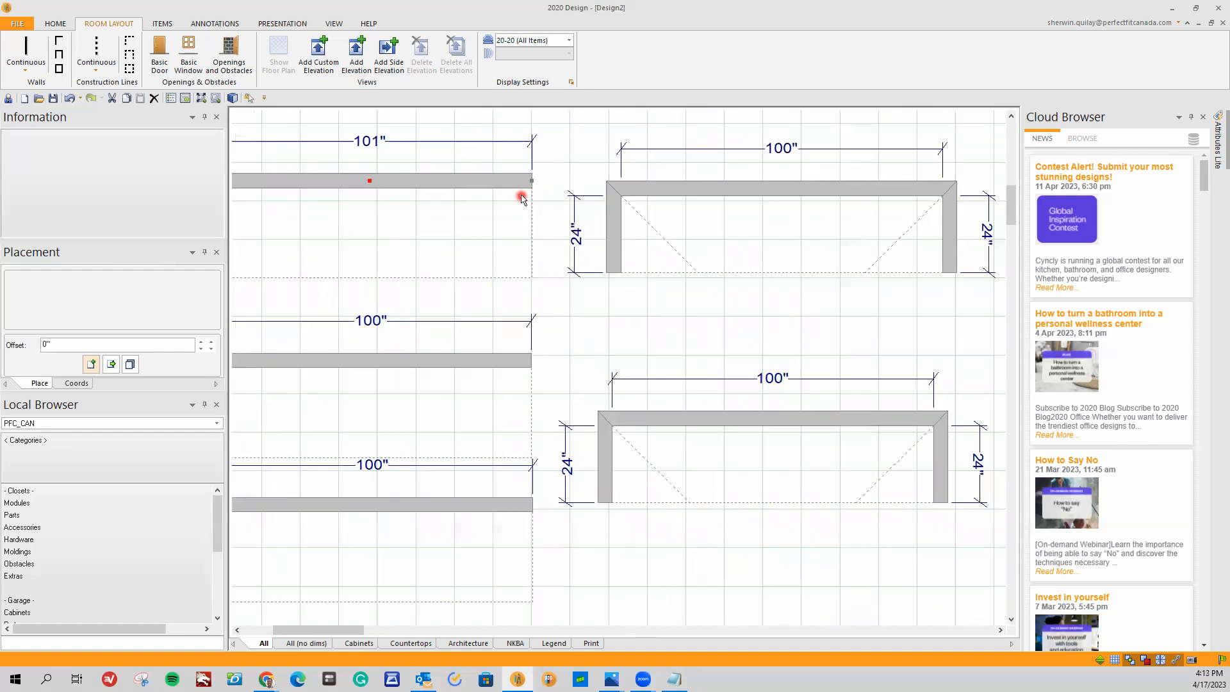
scroll(288, 184, down, 1)
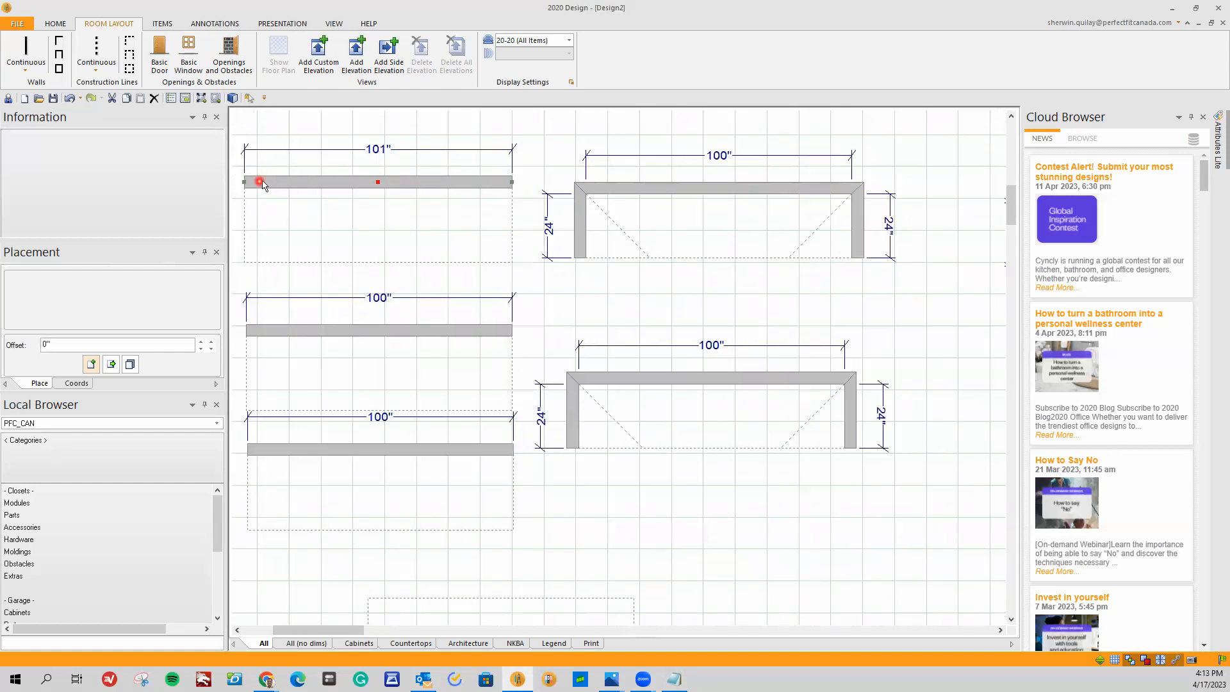
click(513, 184)
mouse_move(521, 187)
mouse_down()
mouse_move(545, 187)
mouse_move(467, 184)
mouse_move(513, 186)
mouse_up()
Step: Set the length of the second straight wall to 101" in its wall properties
right_click(475, 331)
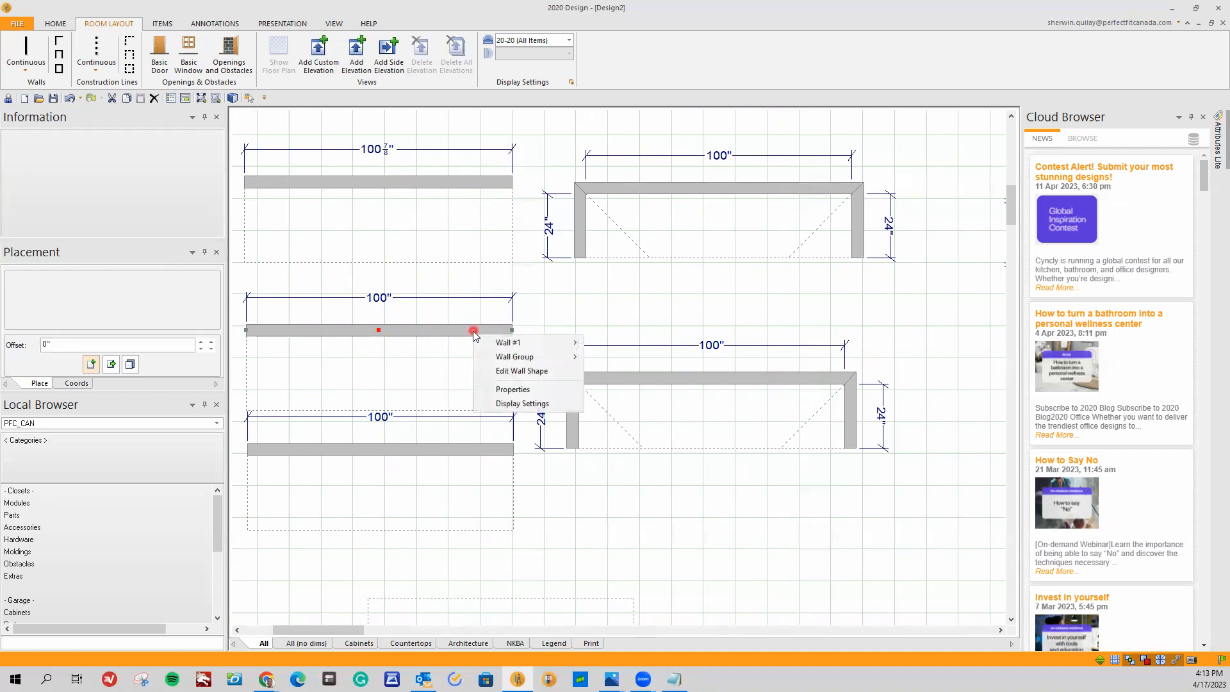
click(516, 390)
click(662, 250)
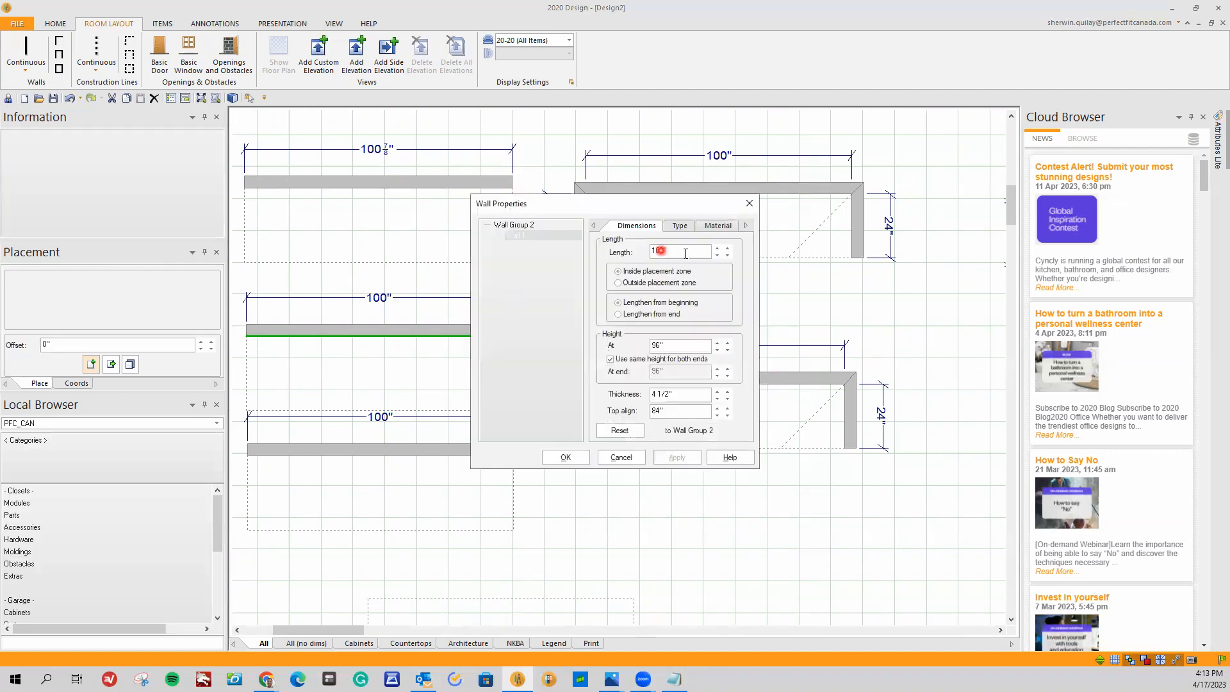
drag(691, 254, 590, 258)
text(101)
click(664, 460)
click(573, 459)
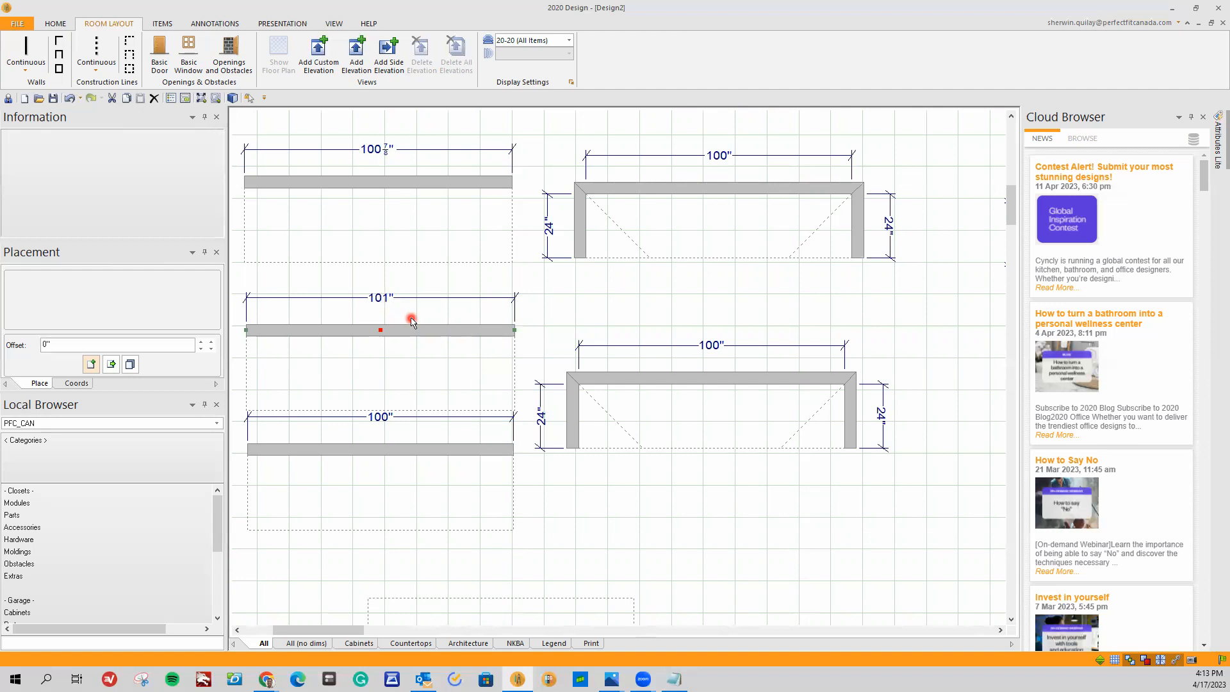
Step: Open the wall properties of the upper U-shaped closet and review each wall's dimensions and the whole wall group
scroll(557, 321, down, 3)
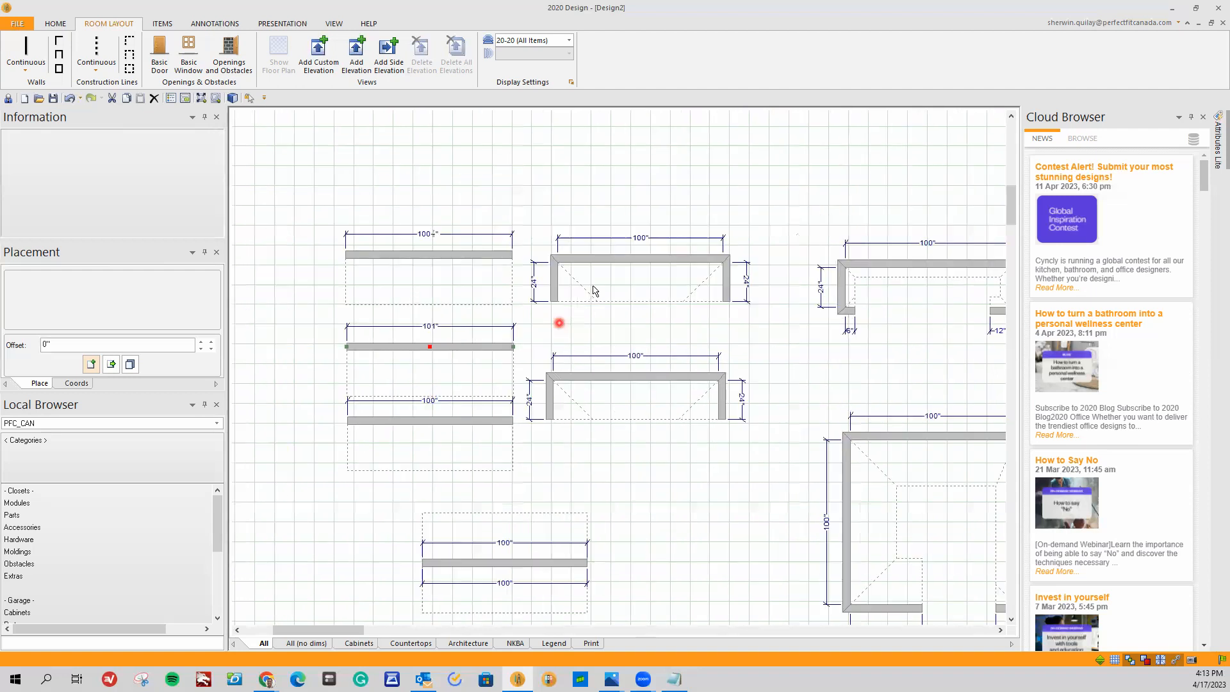
scroll(623, 283, up, 2)
right_click(518, 275)
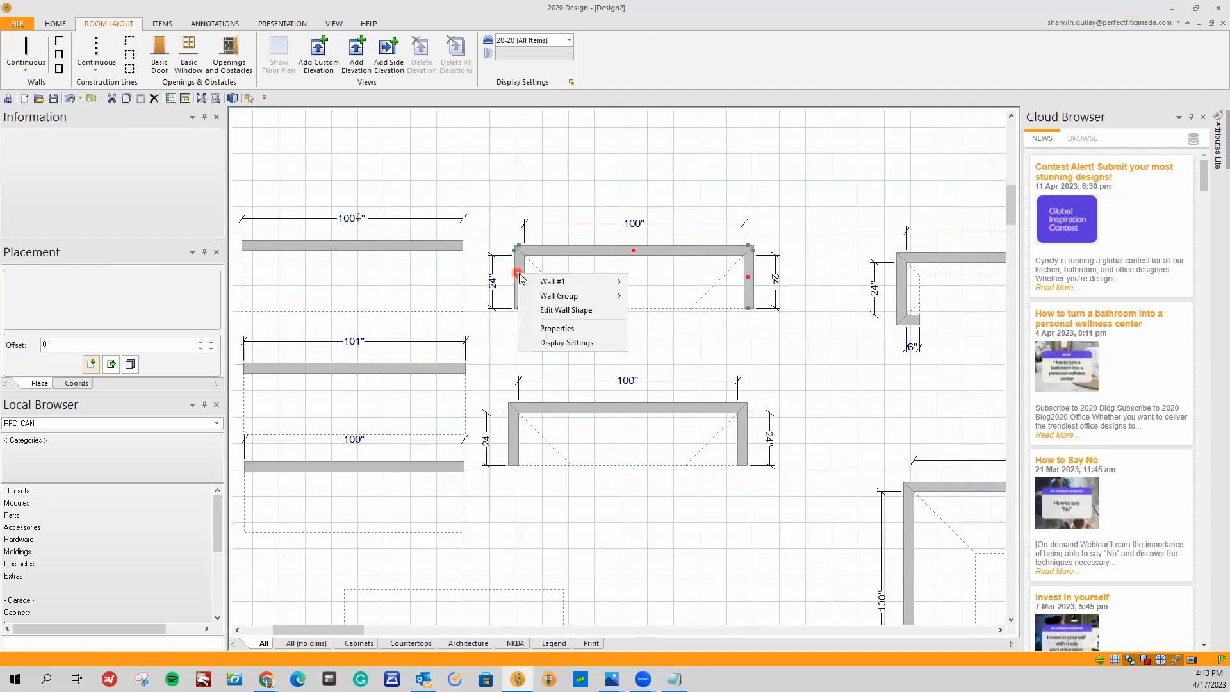
click(561, 329)
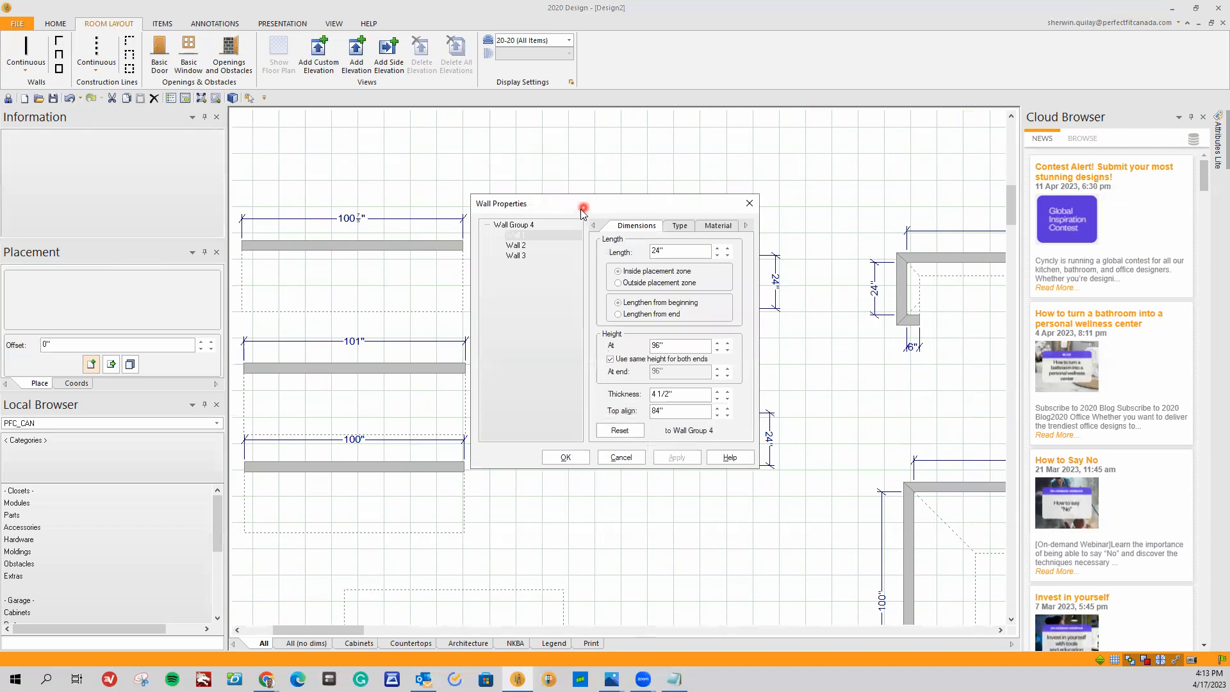
drag(581, 209, 291, 238)
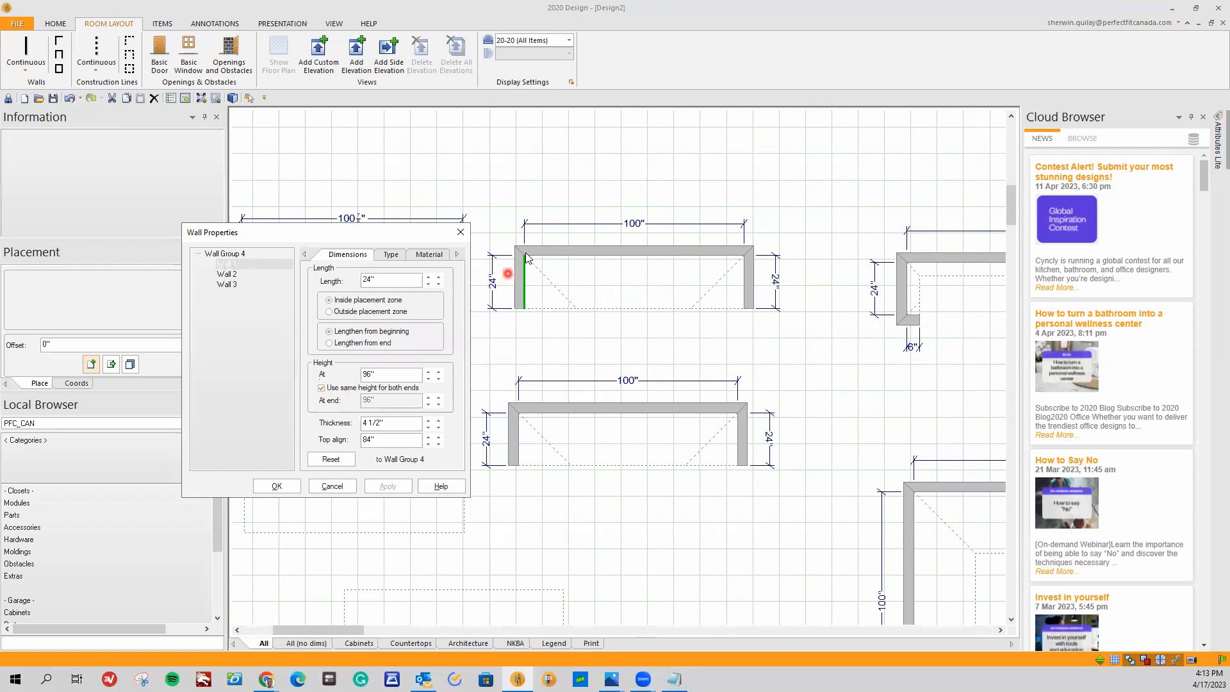
click(226, 273)
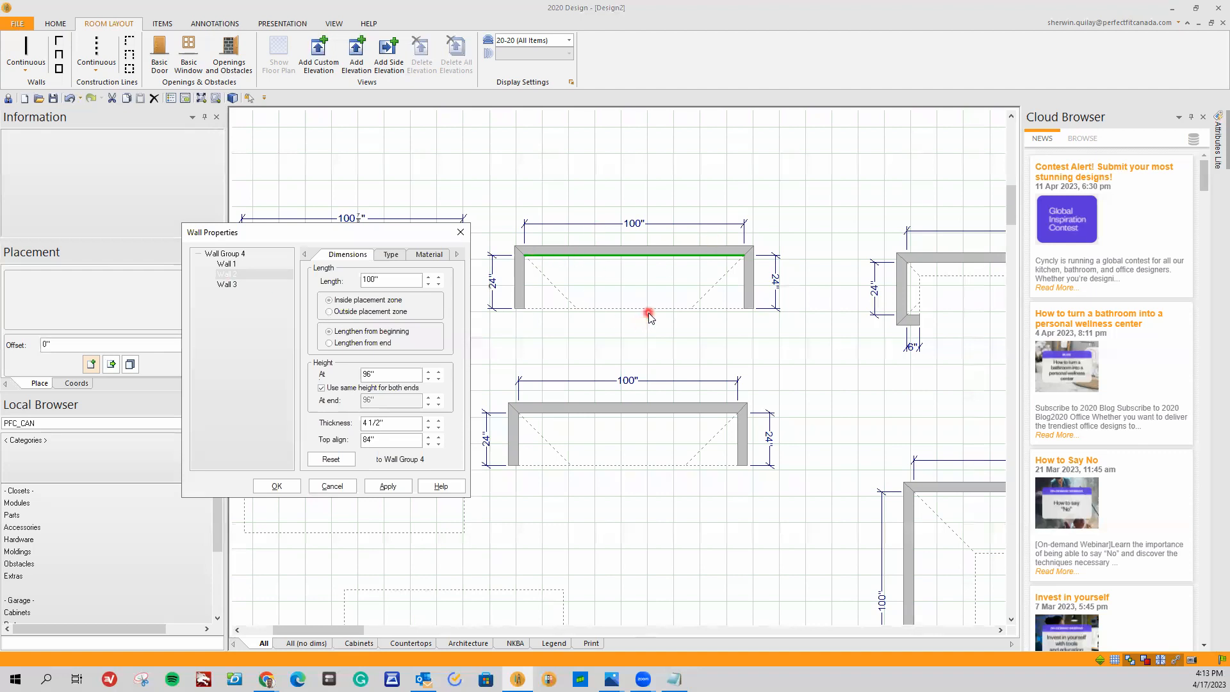
click(237, 284)
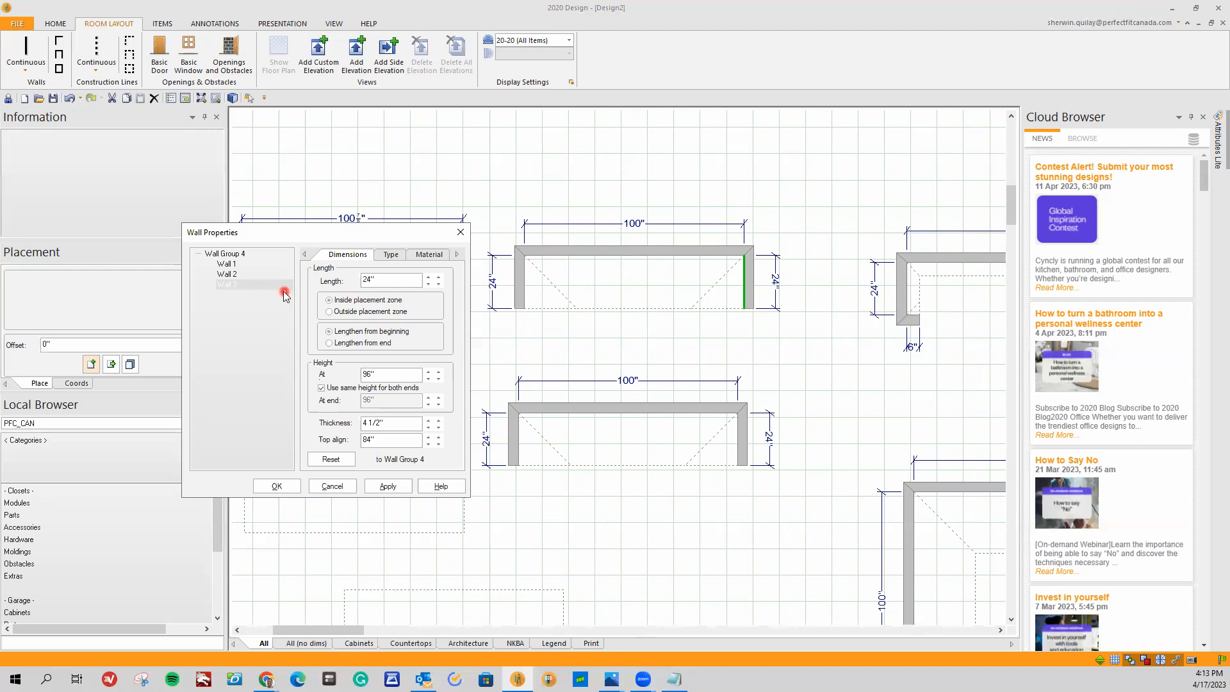
click(240, 253)
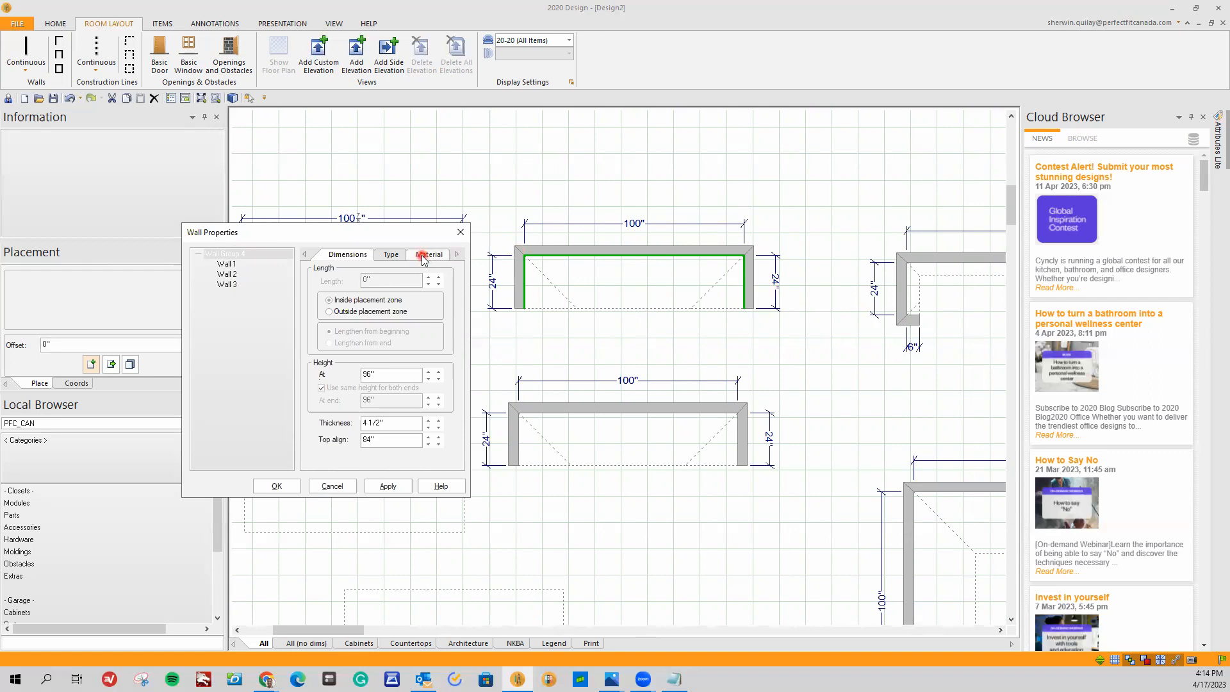
Step: Set the length of the upper U-shaped closet's left side wall, Wall 1, to 23 7/8"
click(237, 266)
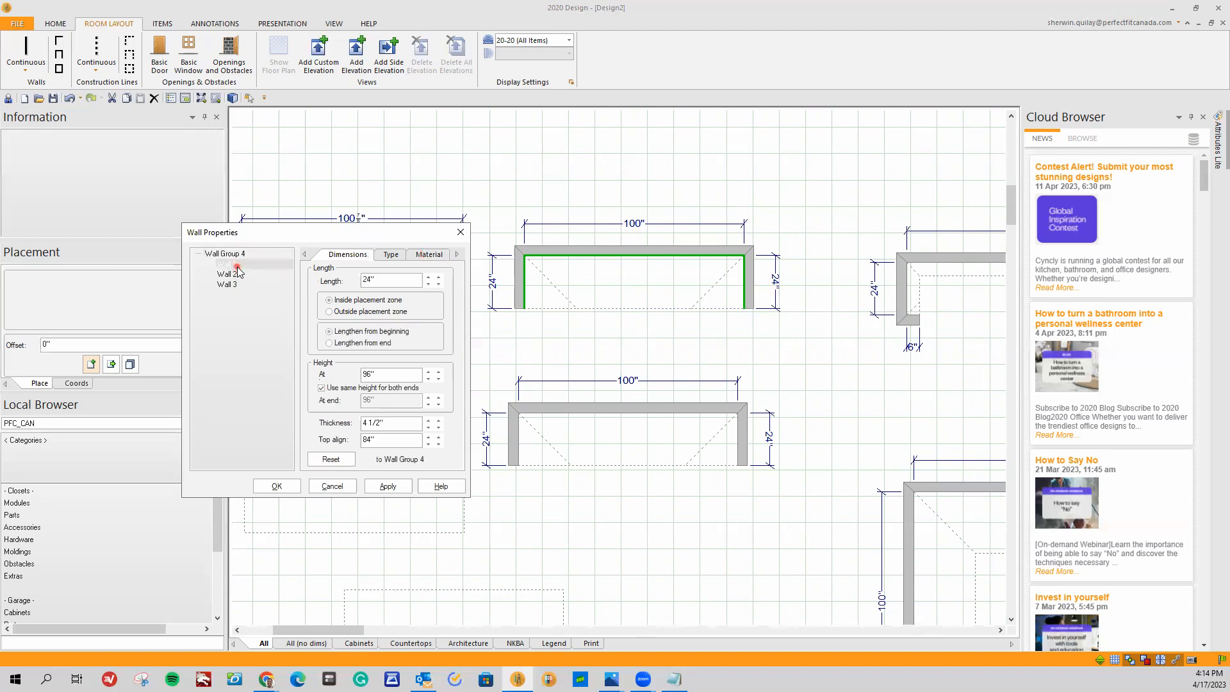
click(437, 283)
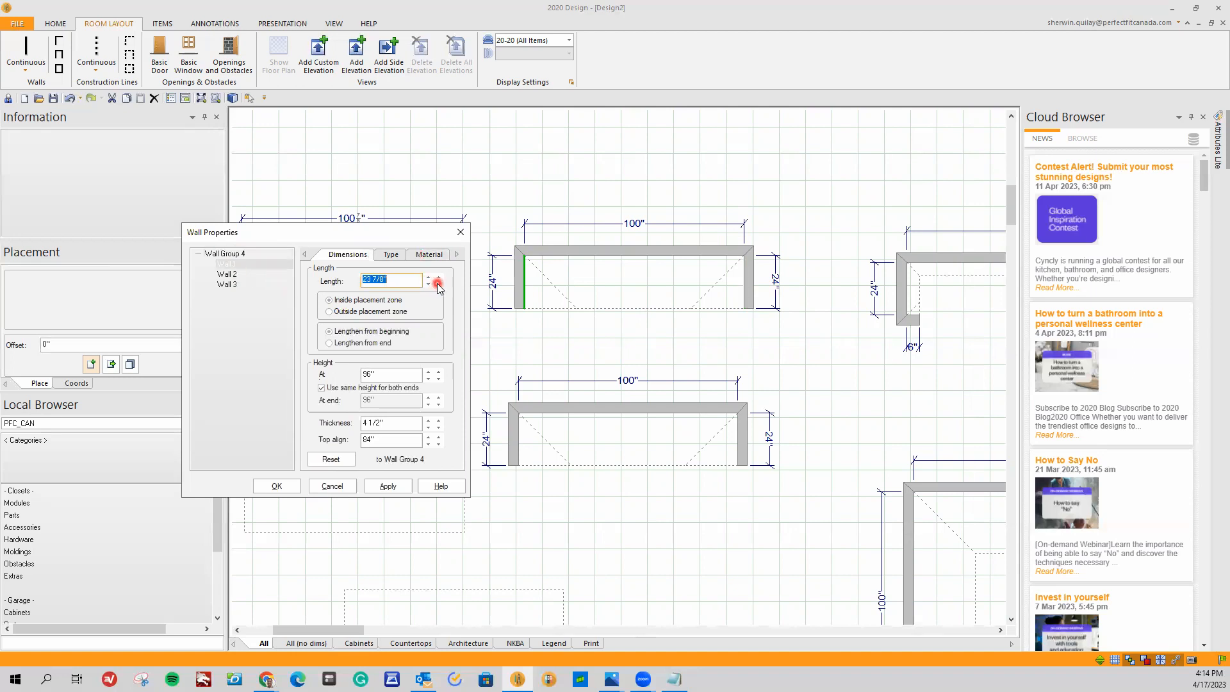
click(404, 485)
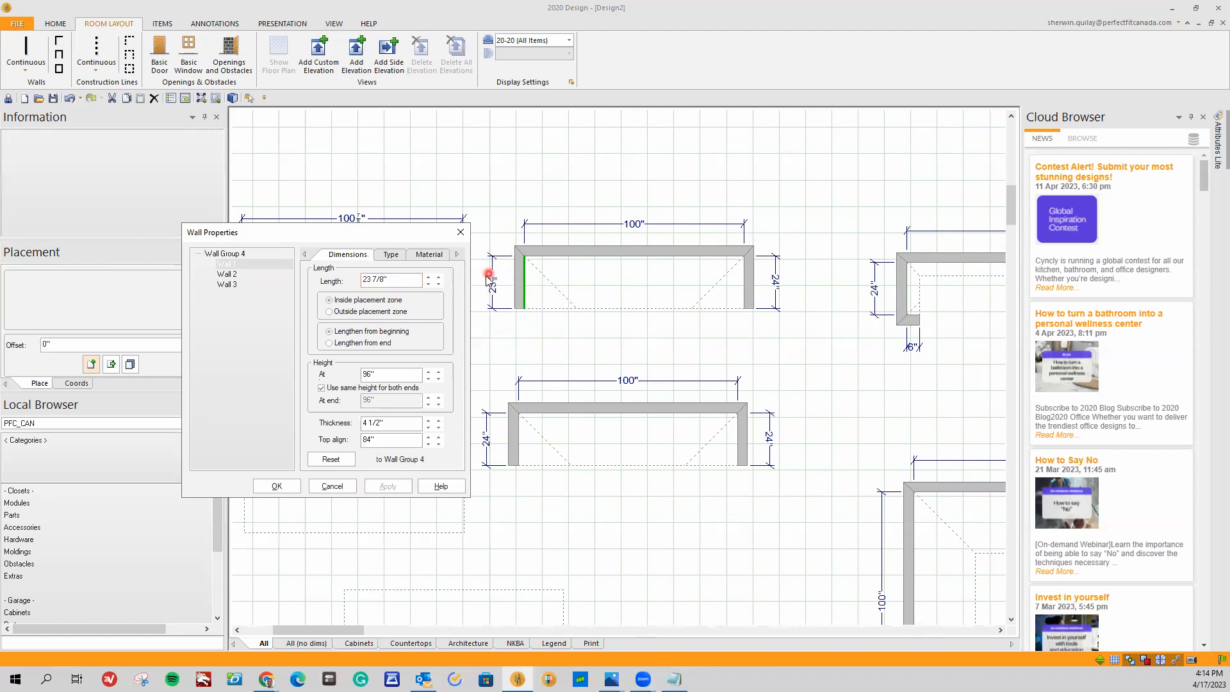
Step: Set the length of the upper U-shaped closet's back wall, Wall 2, to 99 1/16" and check its dimension on the plan
click(228, 273)
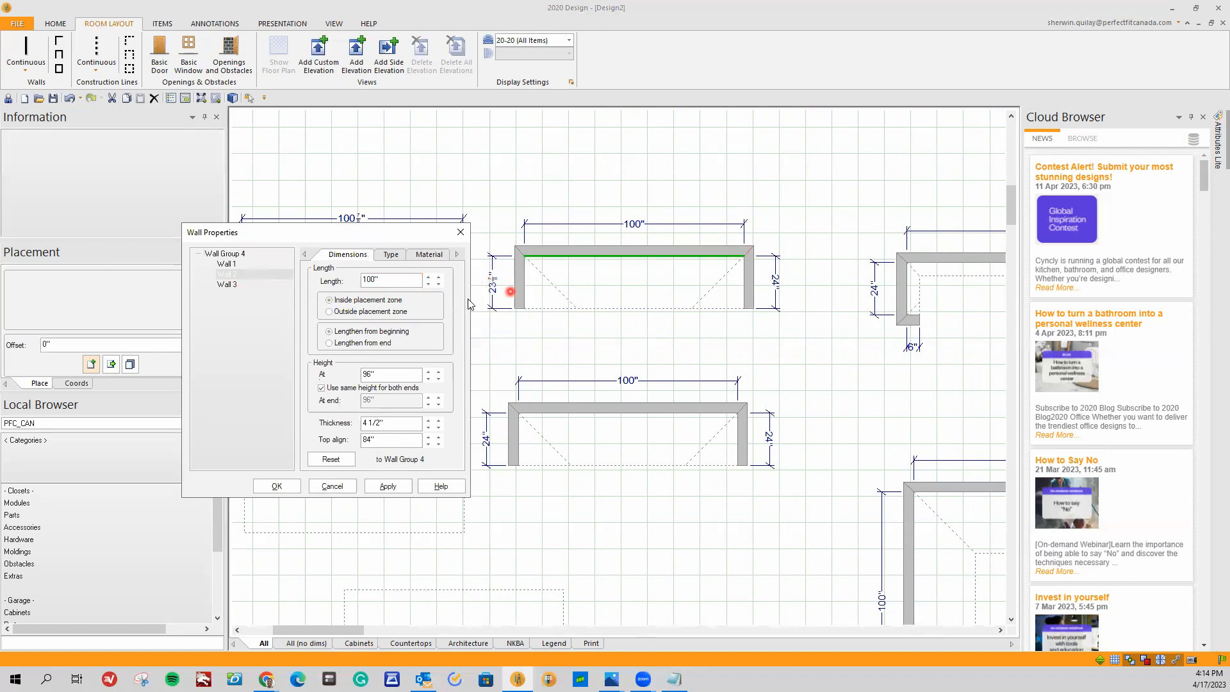
drag(396, 278, 344, 285)
text(99 1/16)
click(388, 485)
click(277, 485)
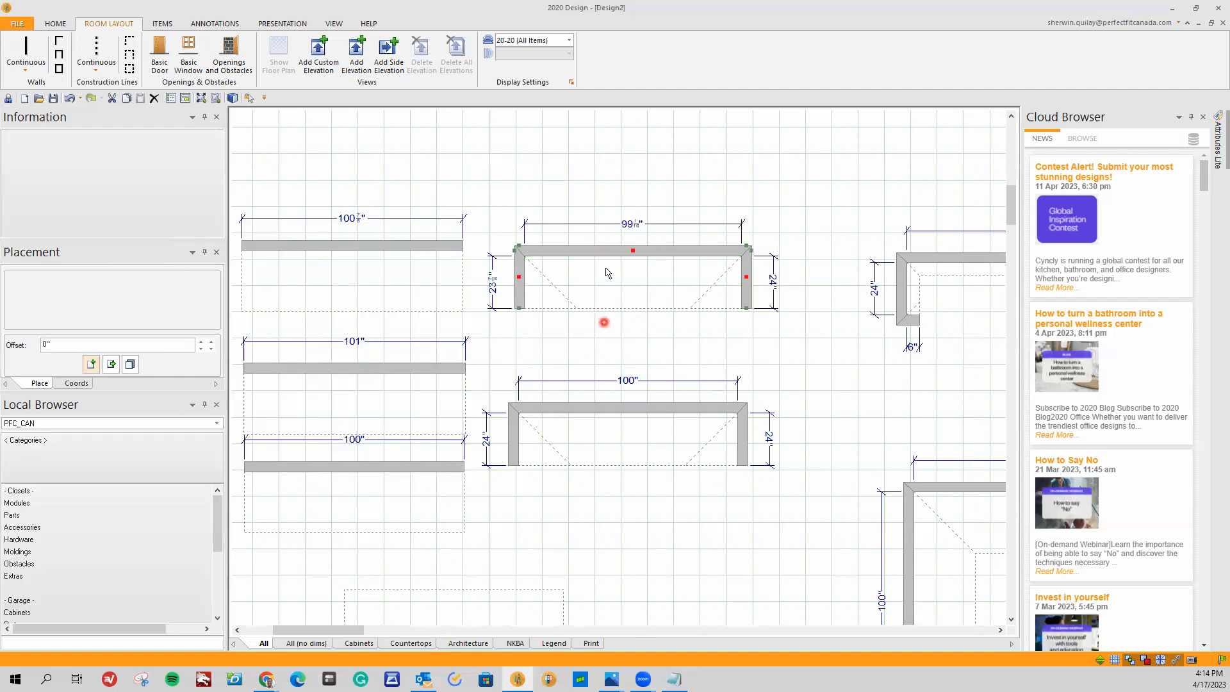
mouse_move(623, 232)
scroll(631, 230, up, 2)
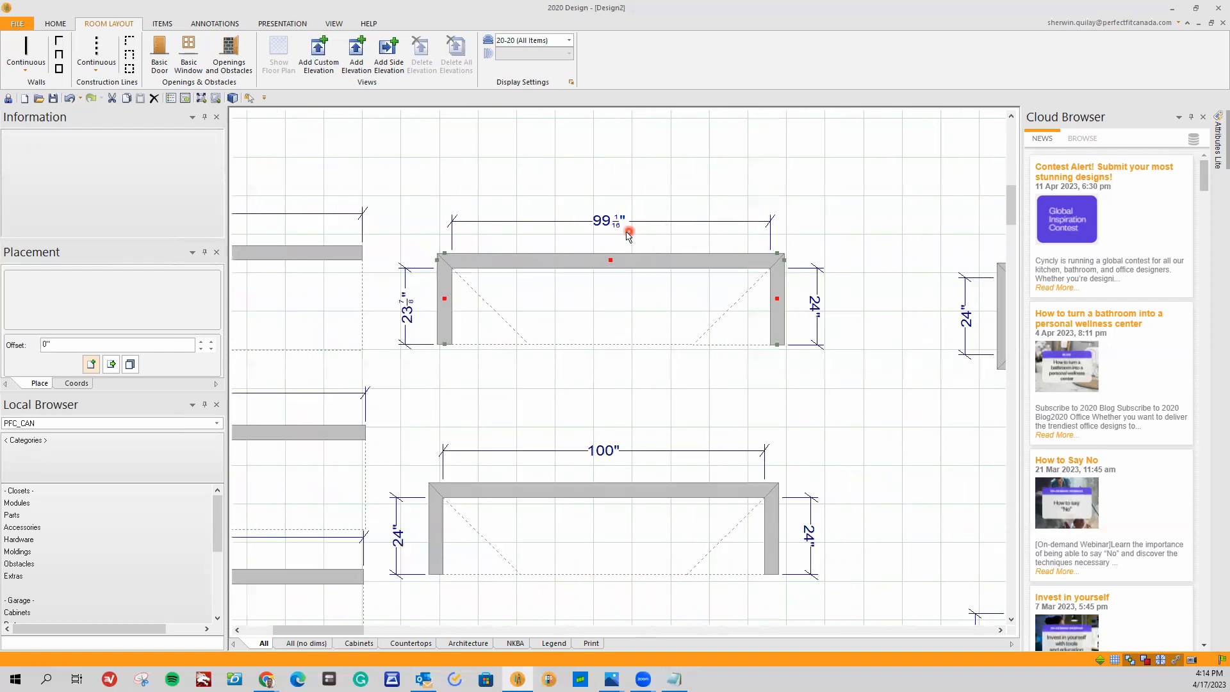
scroll(570, 286, down, 2)
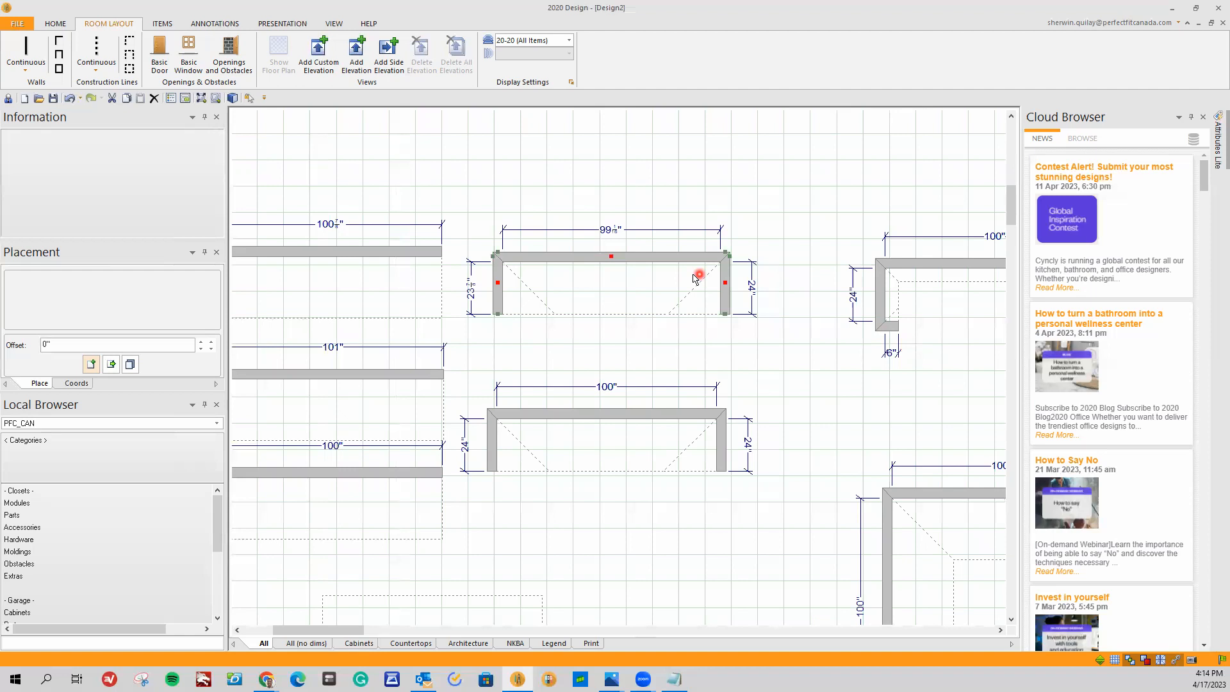
Step: Set the height of the upper U-shaped closet's entire wall group to 120" in its wall properties
right_click(679, 259)
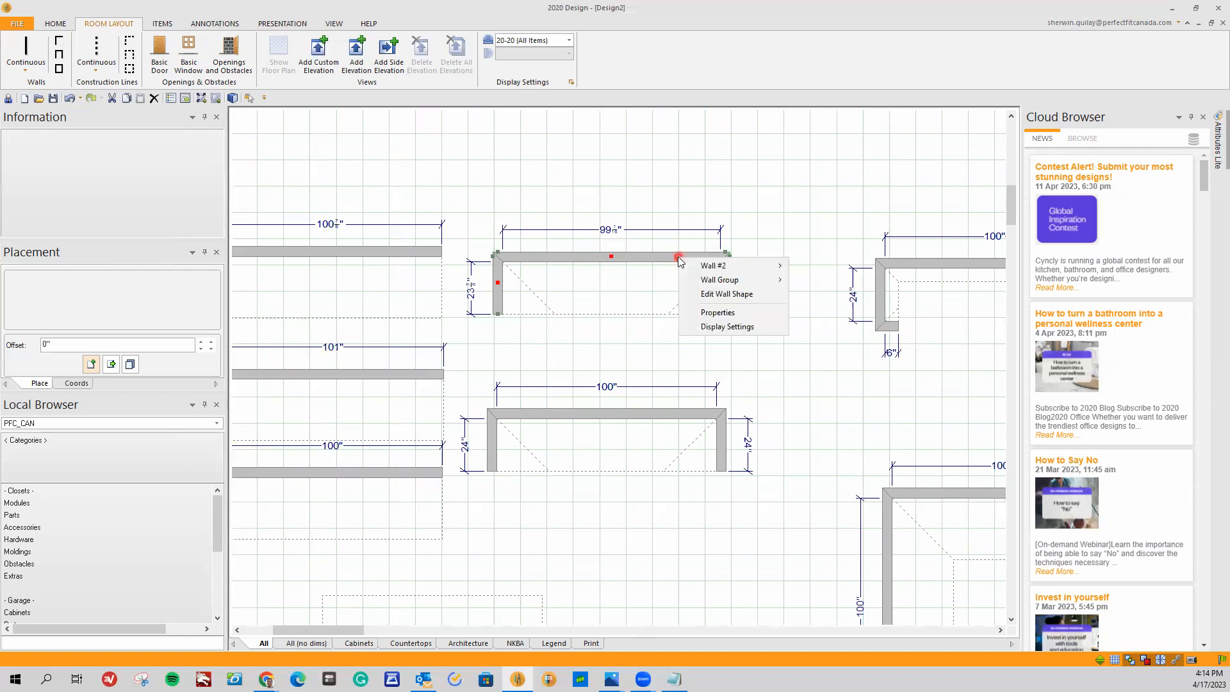
click(731, 313)
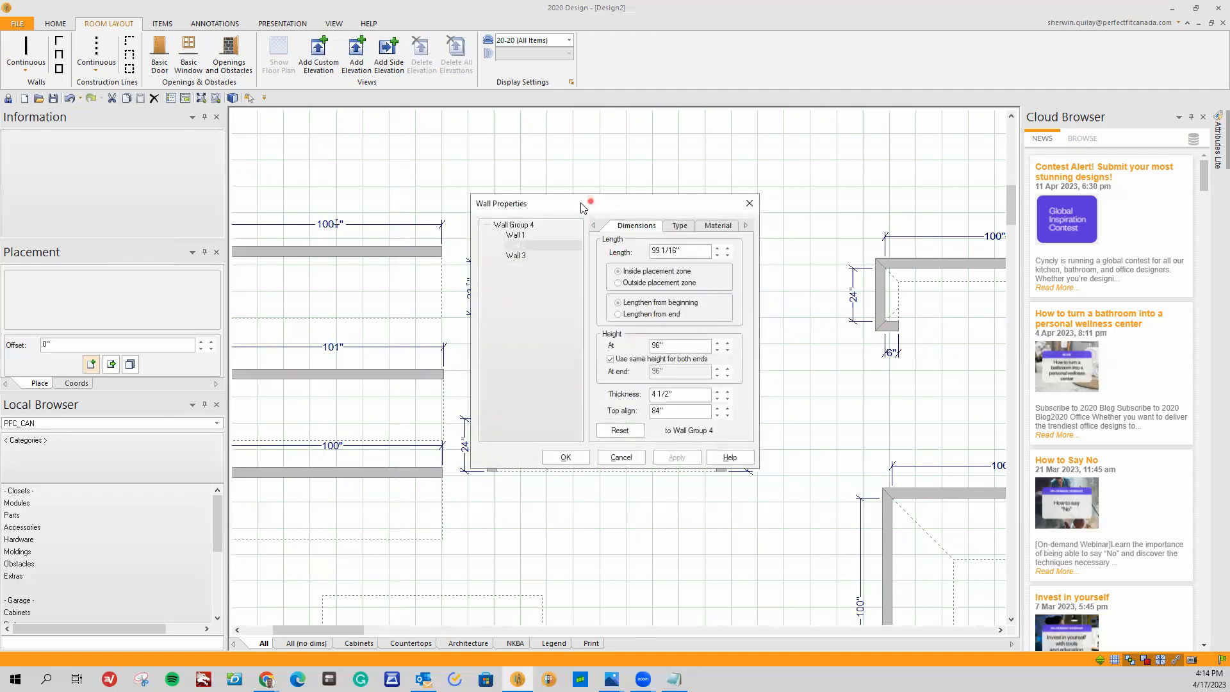
drag(583, 207, 306, 245)
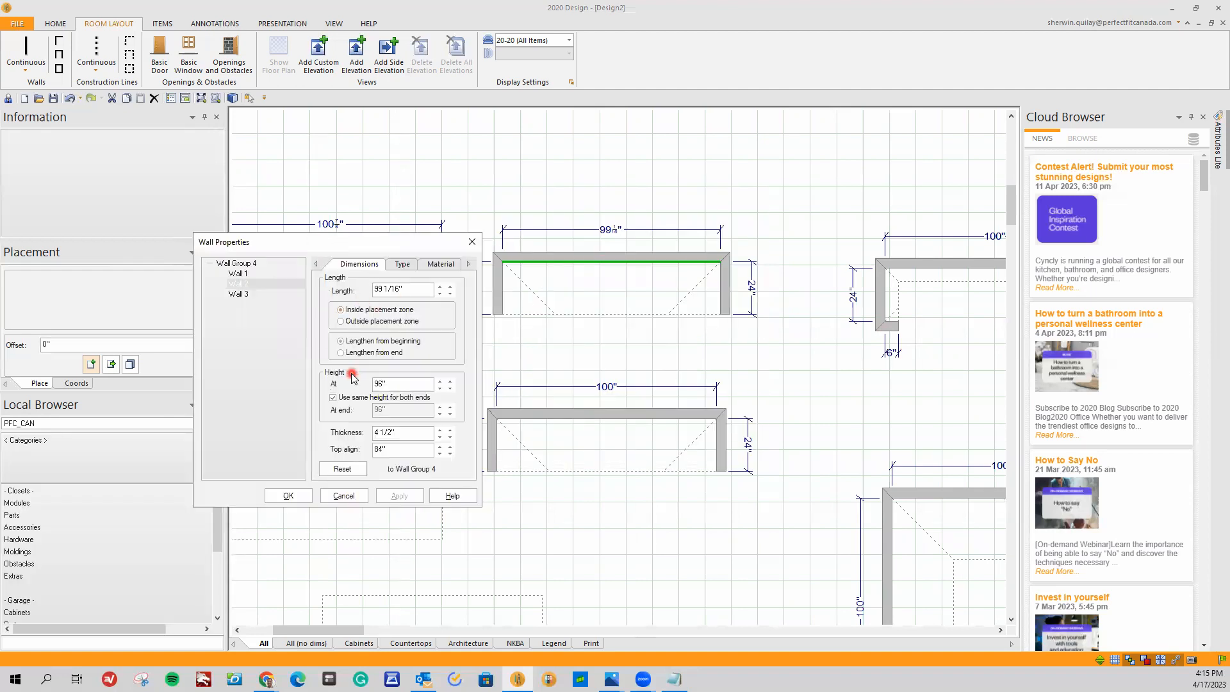
click(238, 264)
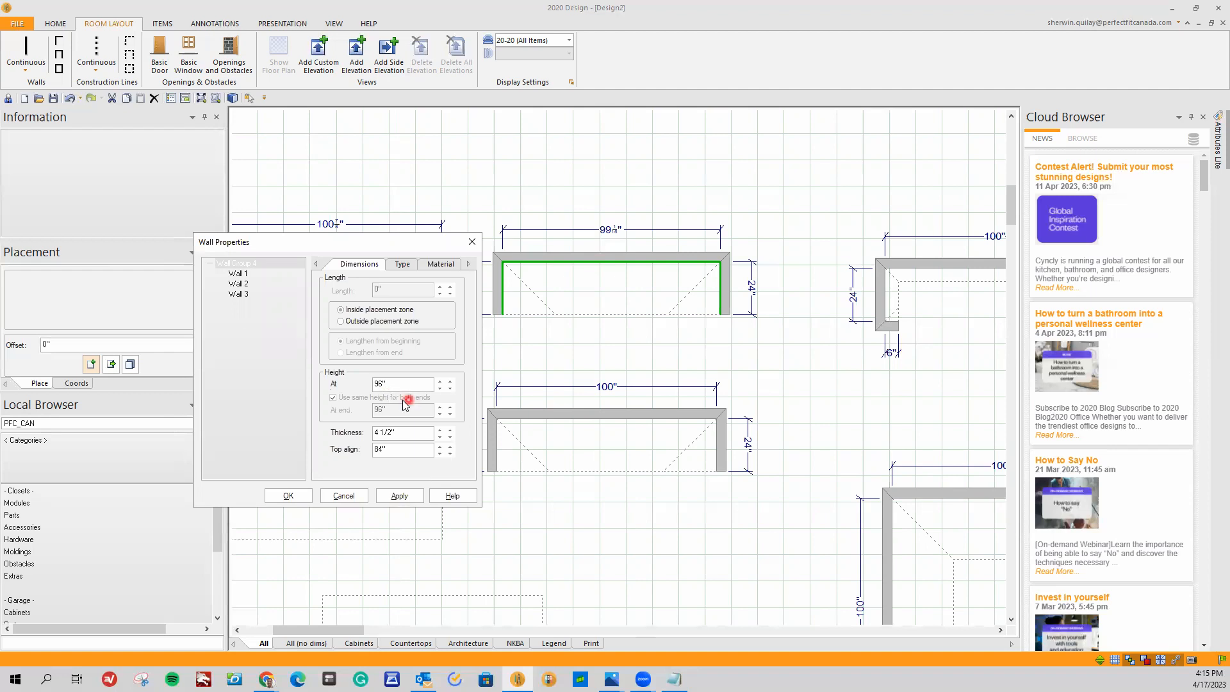
click(449, 379)
key(BackSpace)
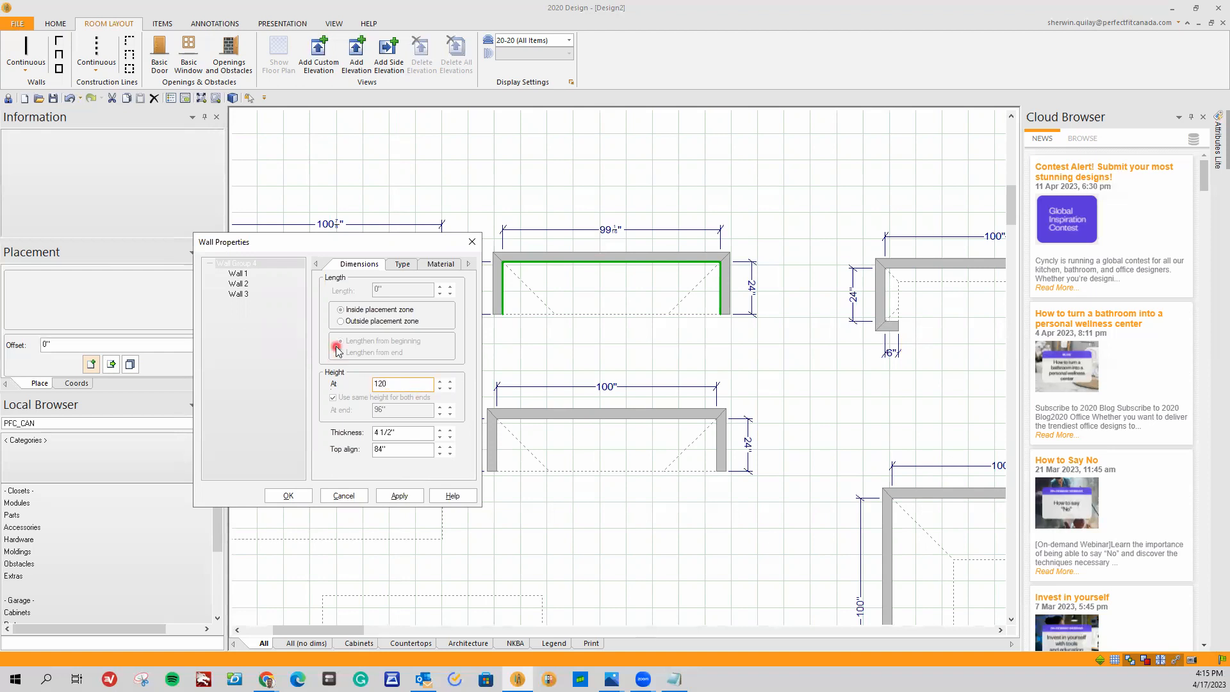
click(400, 496)
click(293, 495)
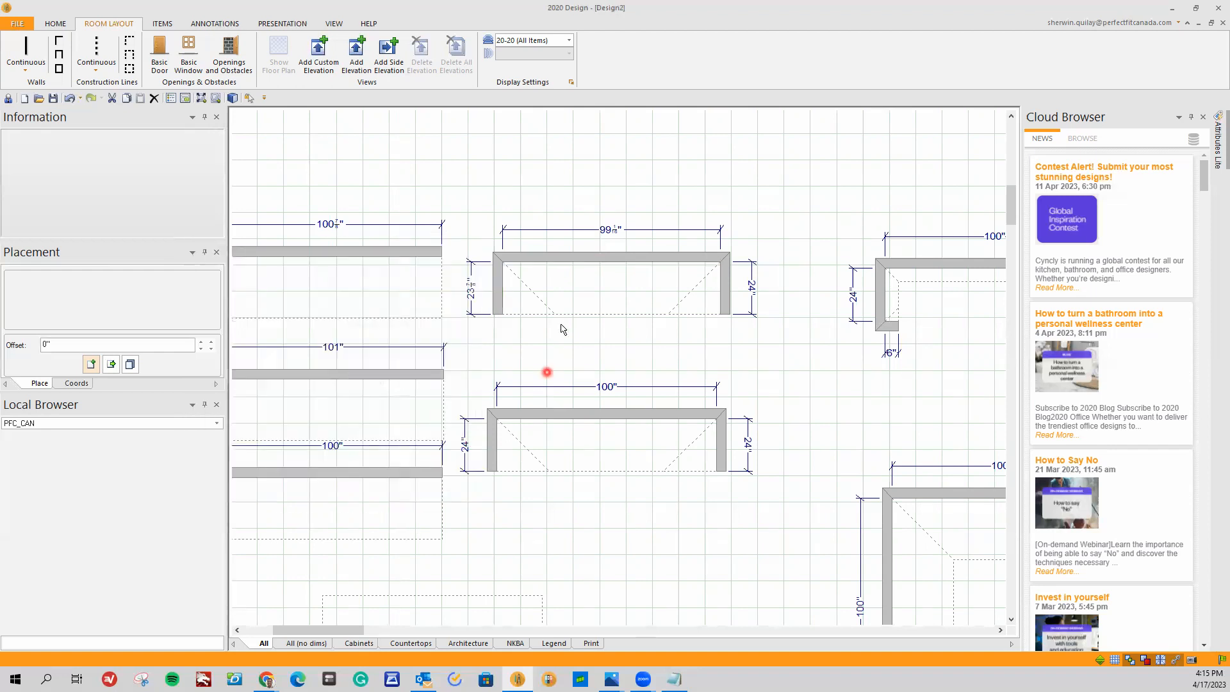
Step: Reopen the upper U-shaped closet's wall properties and check the whole group's height, leaving everything as it is
right_click(549, 256)
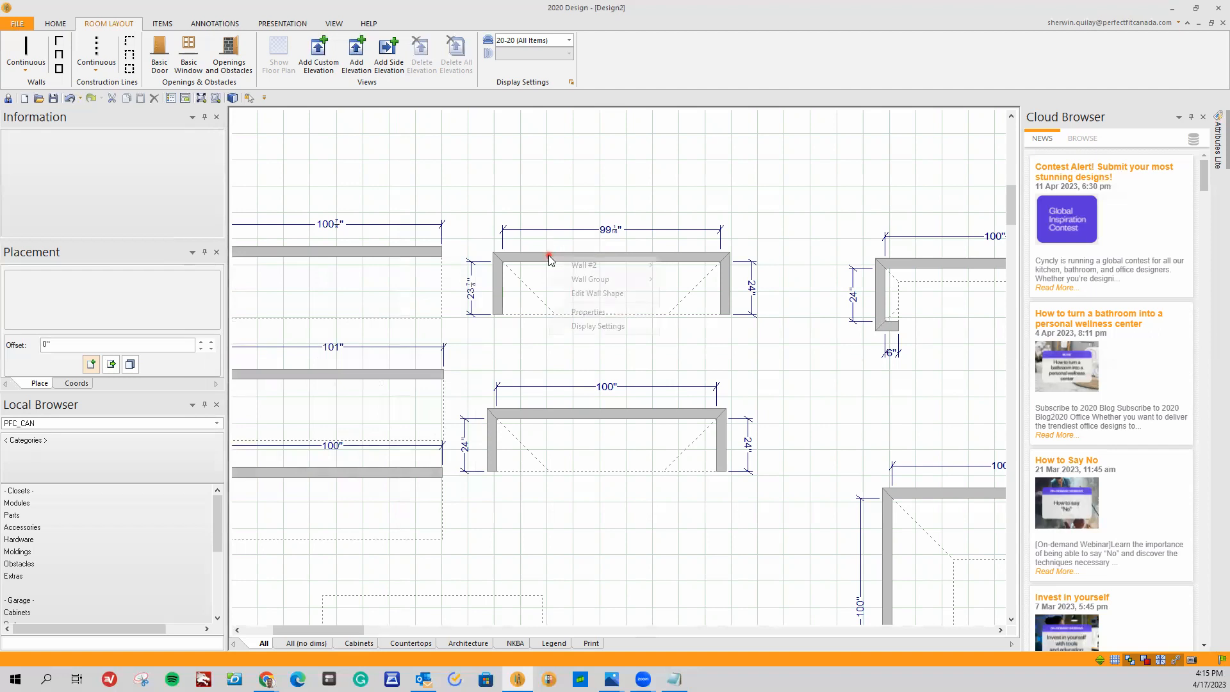
click(583, 312)
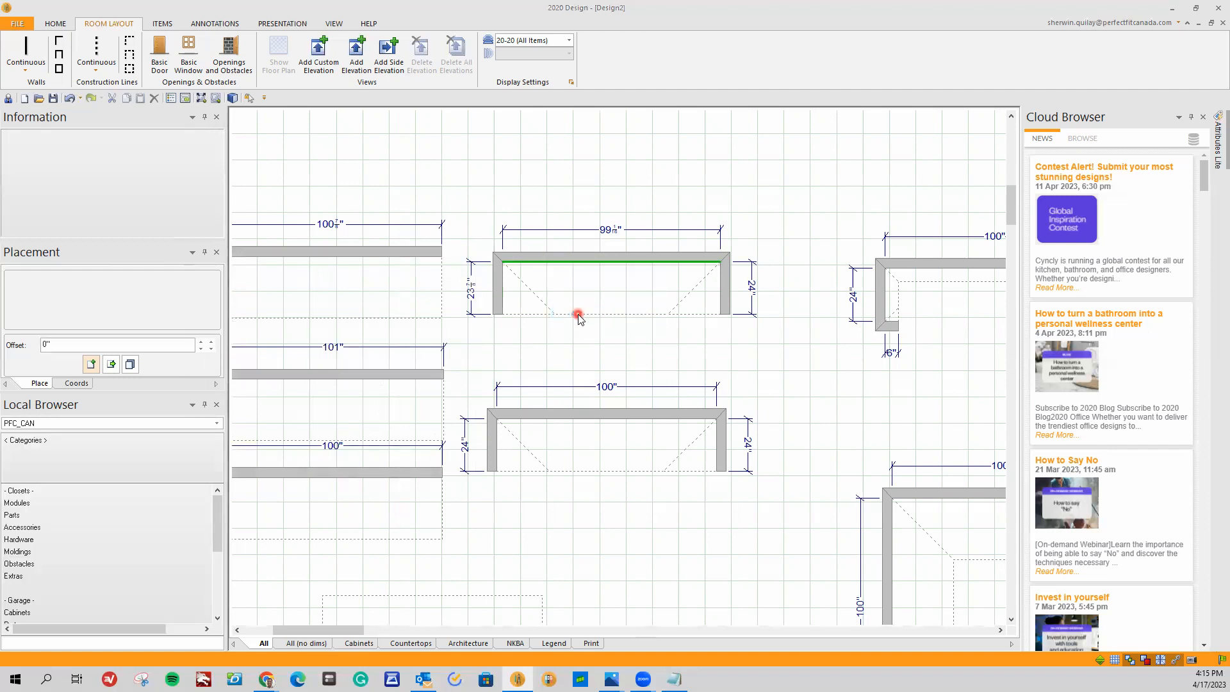
click(532, 225)
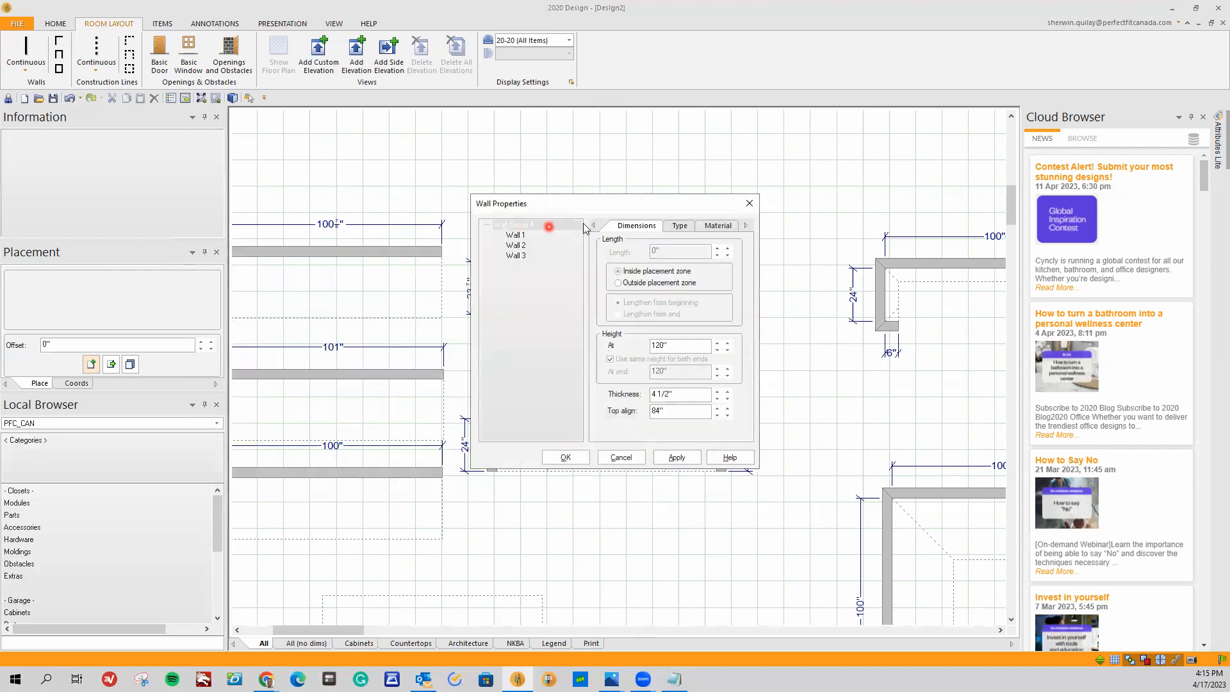
drag(606, 213, 290, 261)
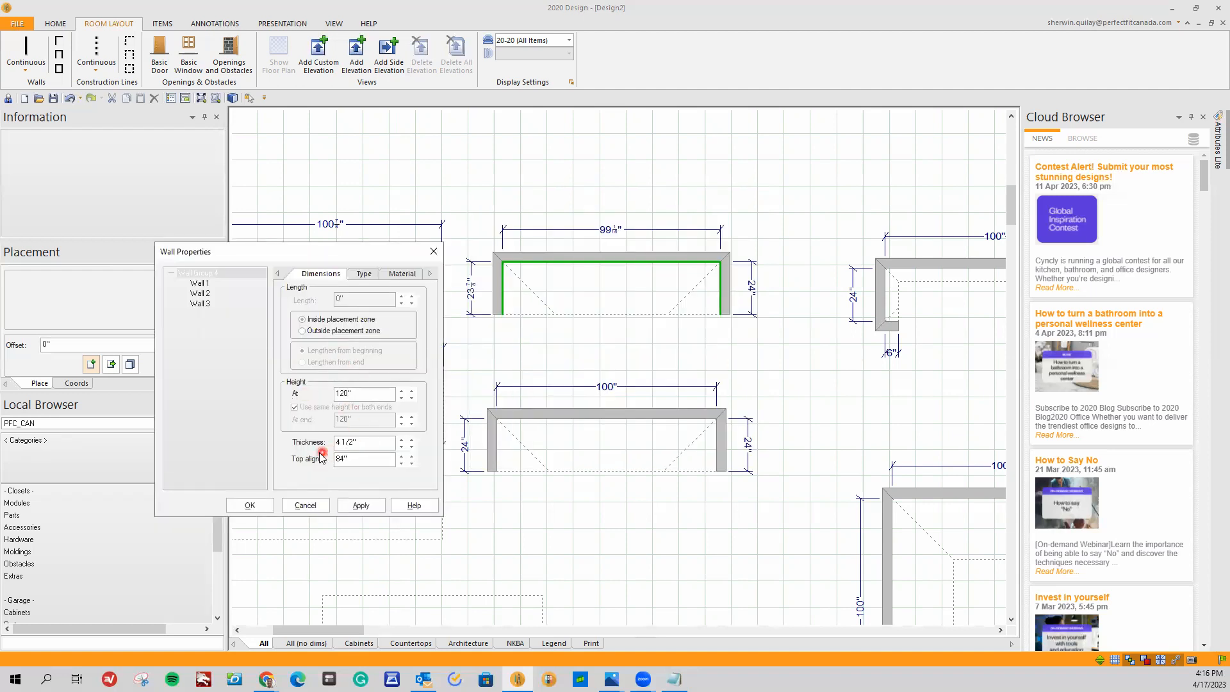
click(304, 505)
Step: Set the height of the 6" return wall, Wall 1, of the closet with two front returns to 1"
drag(317, 631, 361, 631)
scroll(621, 320, up, 1)
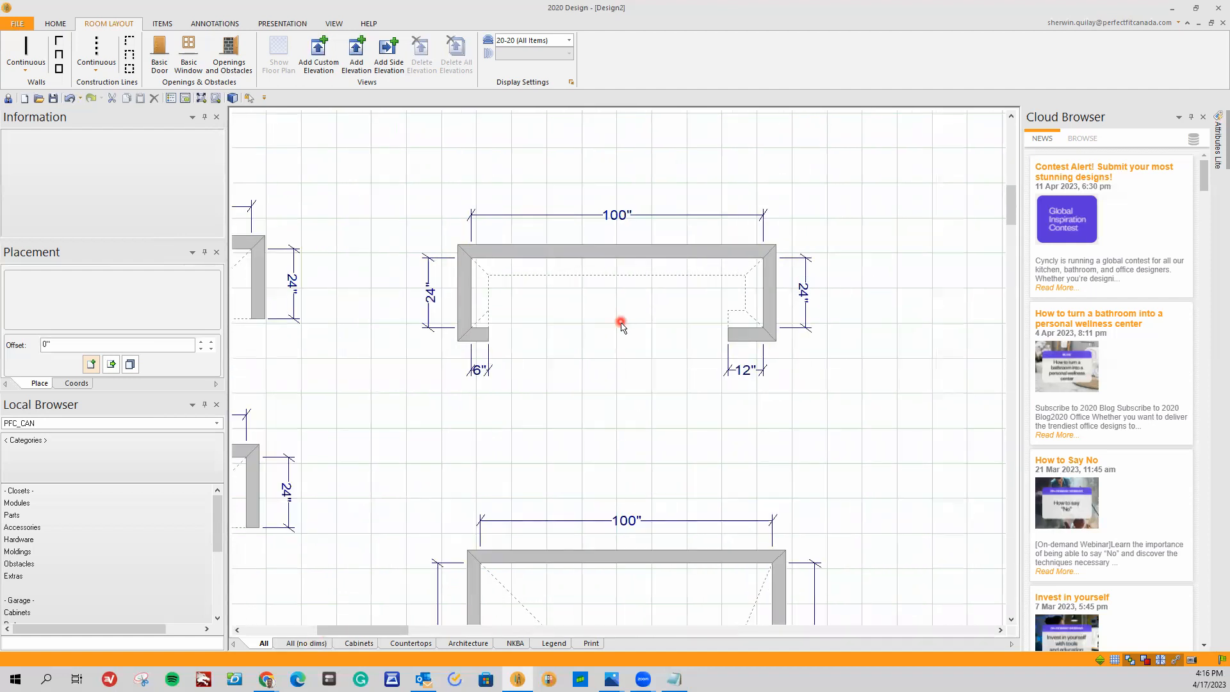
scroll(621, 320, up, 1)
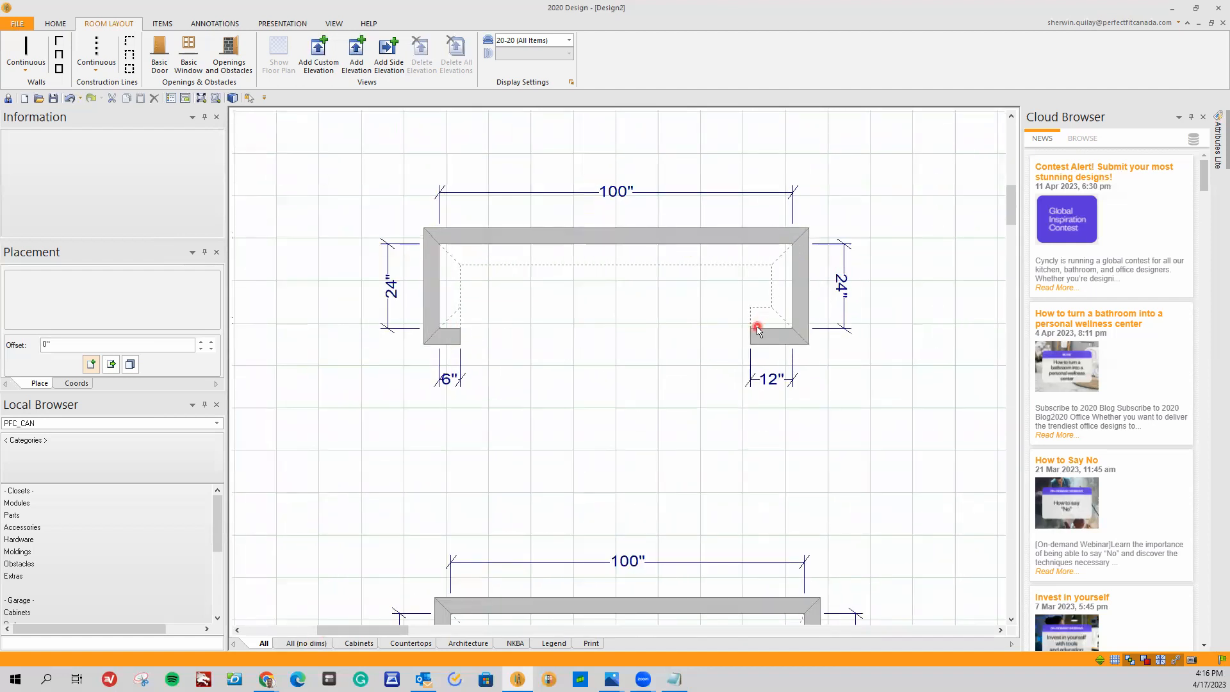
right_click(447, 338)
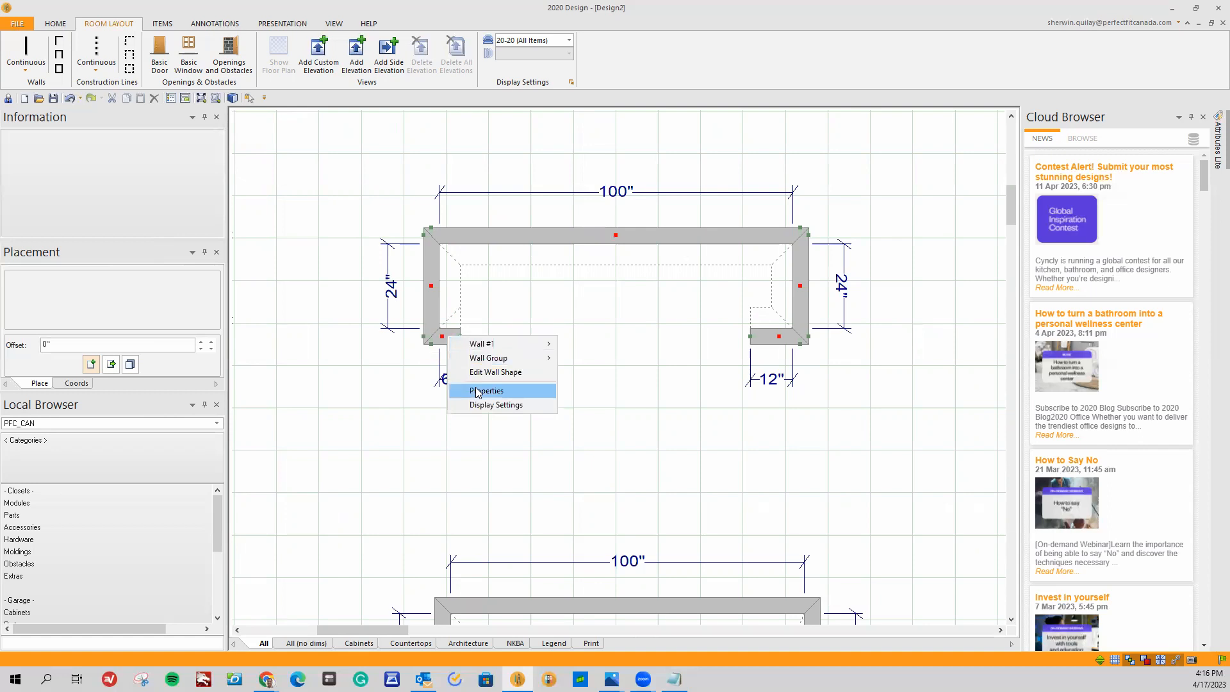
click(477, 391)
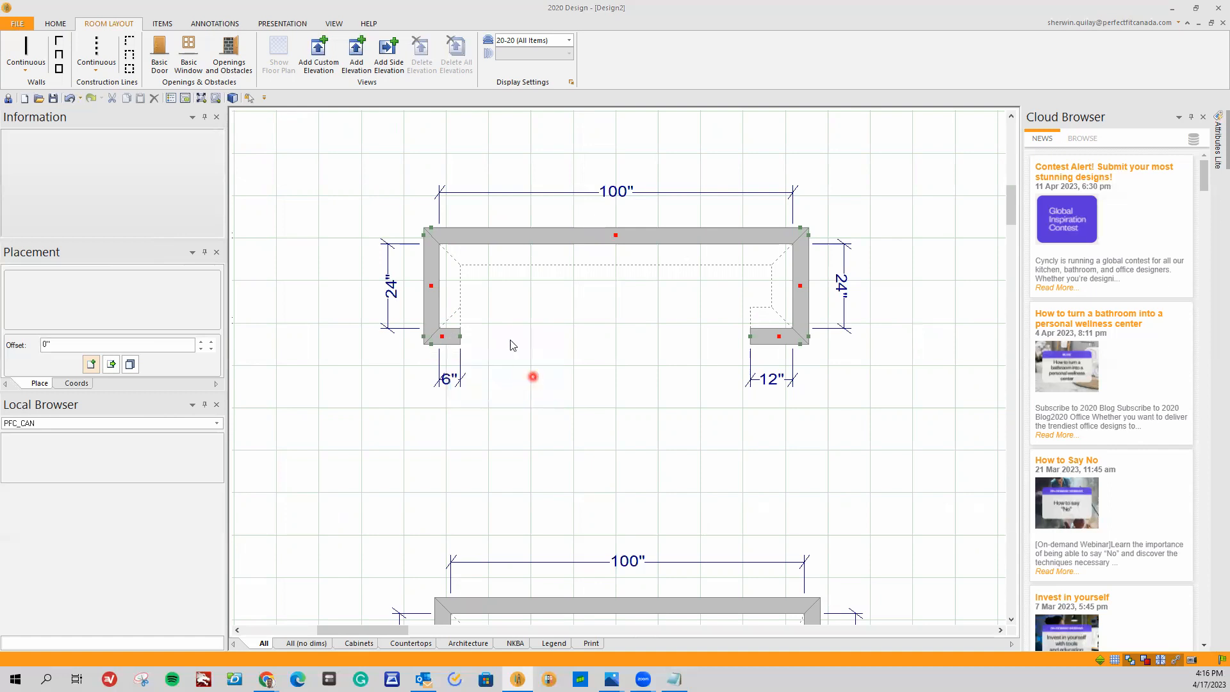
drag(564, 211, 753, 284)
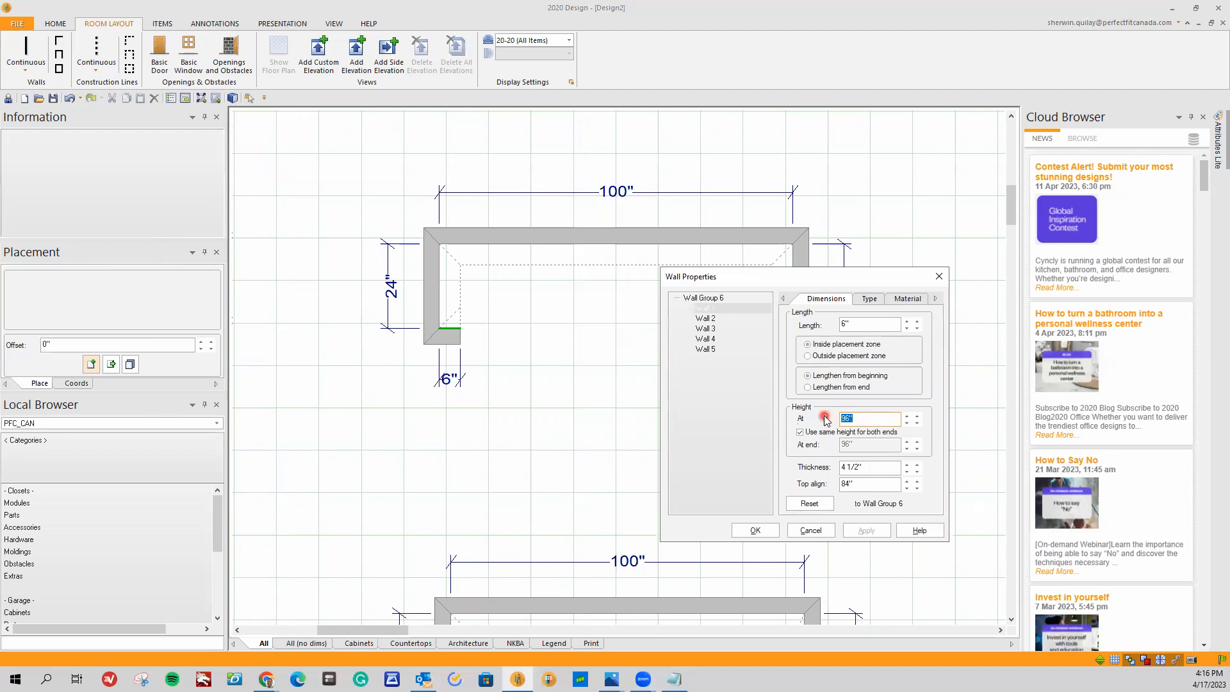
text(1)
click(866, 531)
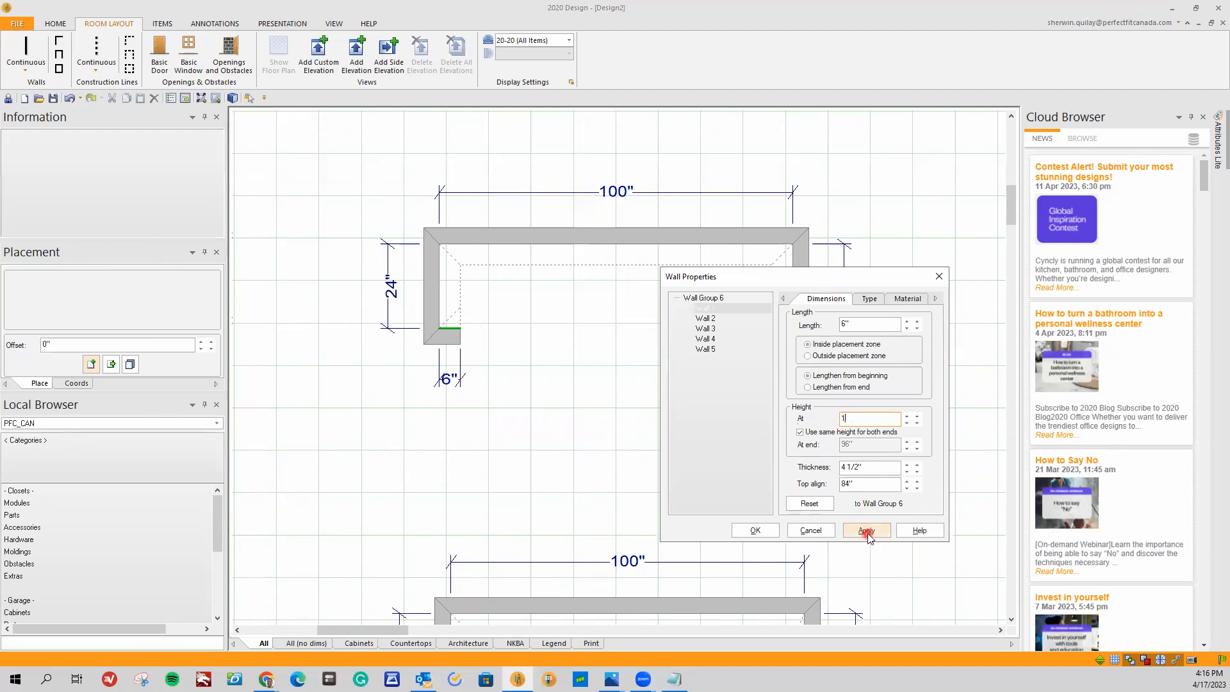
Step: Set the height of the same closet's 12" return wall, Wall 5, to 1" and accept the wall properties
click(705, 349)
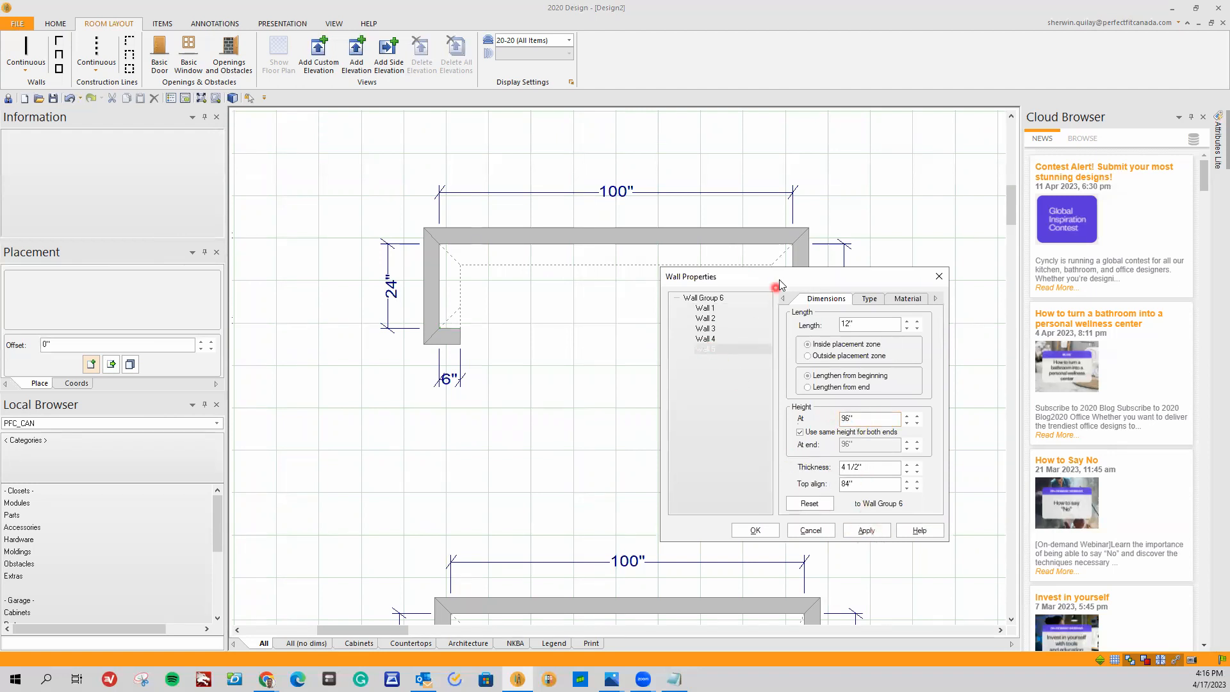
drag(779, 277, 770, 379)
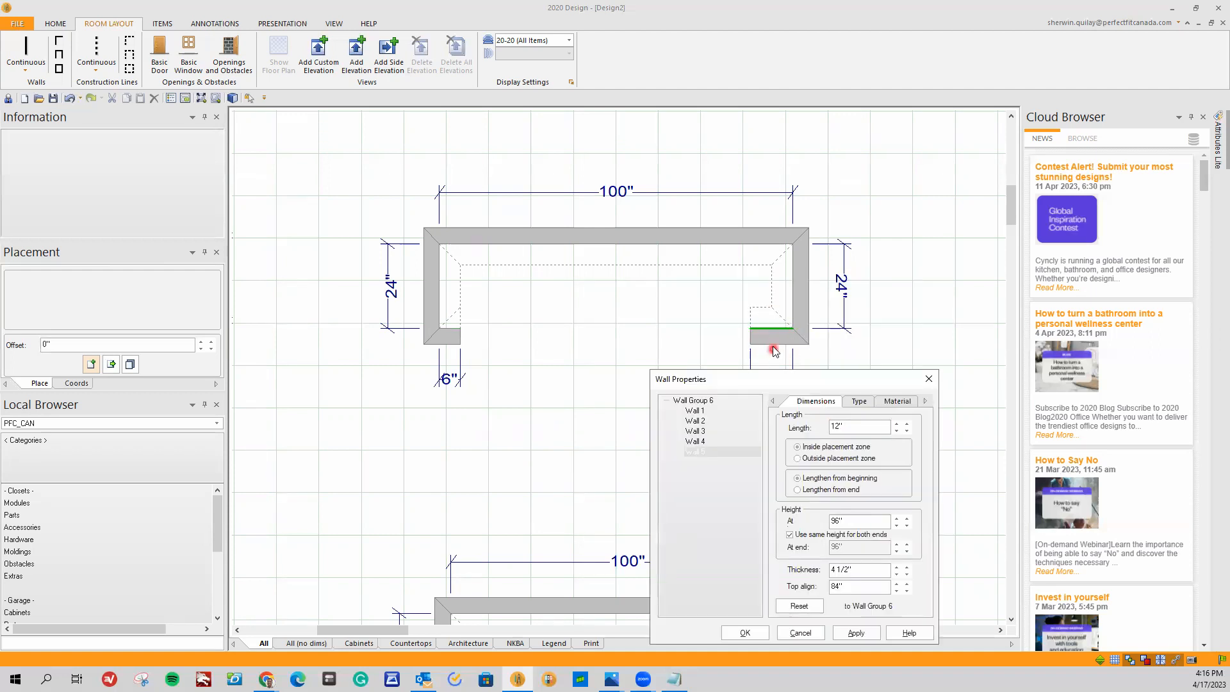
drag(859, 526, 808, 527)
text(1)
click(746, 632)
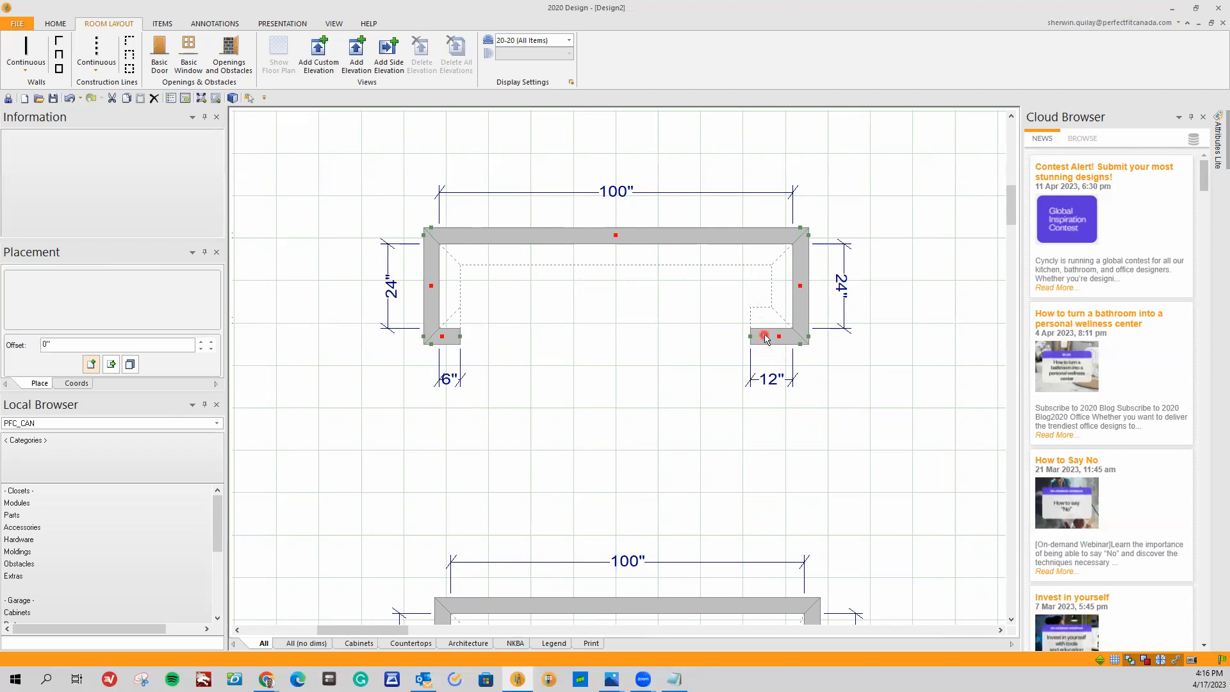
Step: Delete only the 12" return wall, Wall #5, from the 100" square room below the closet
mouse_move(764, 338)
scroll(467, 486, down, 2)
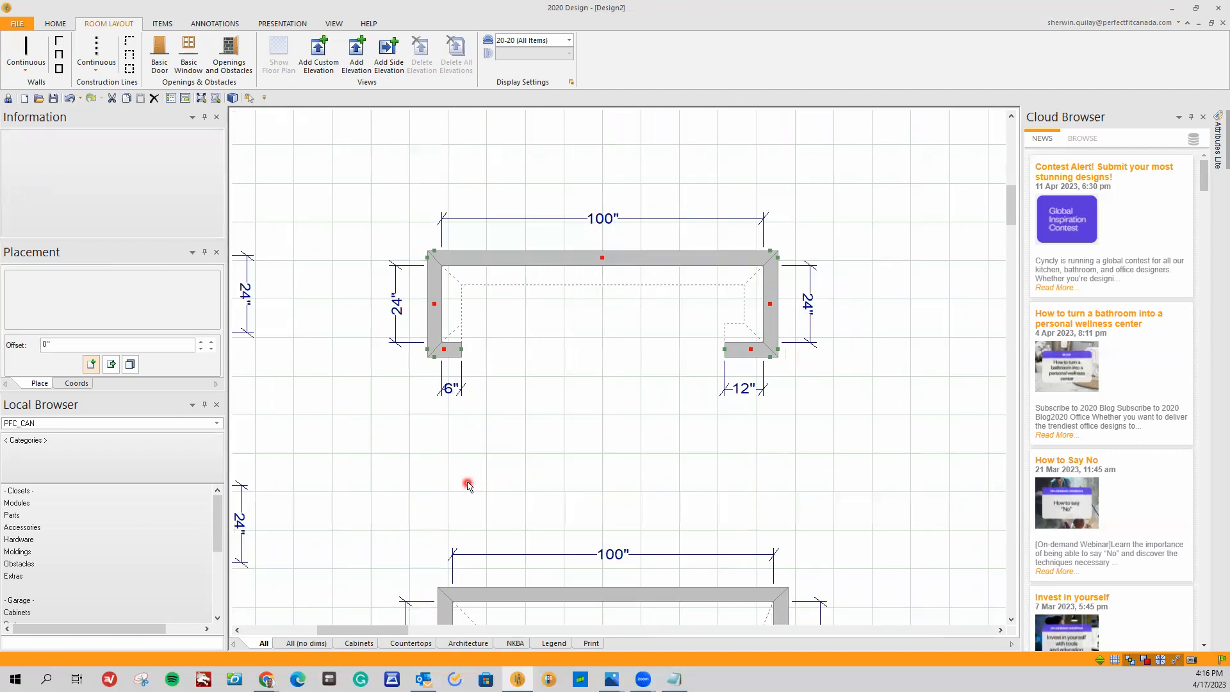
scroll(469, 485, down, 4)
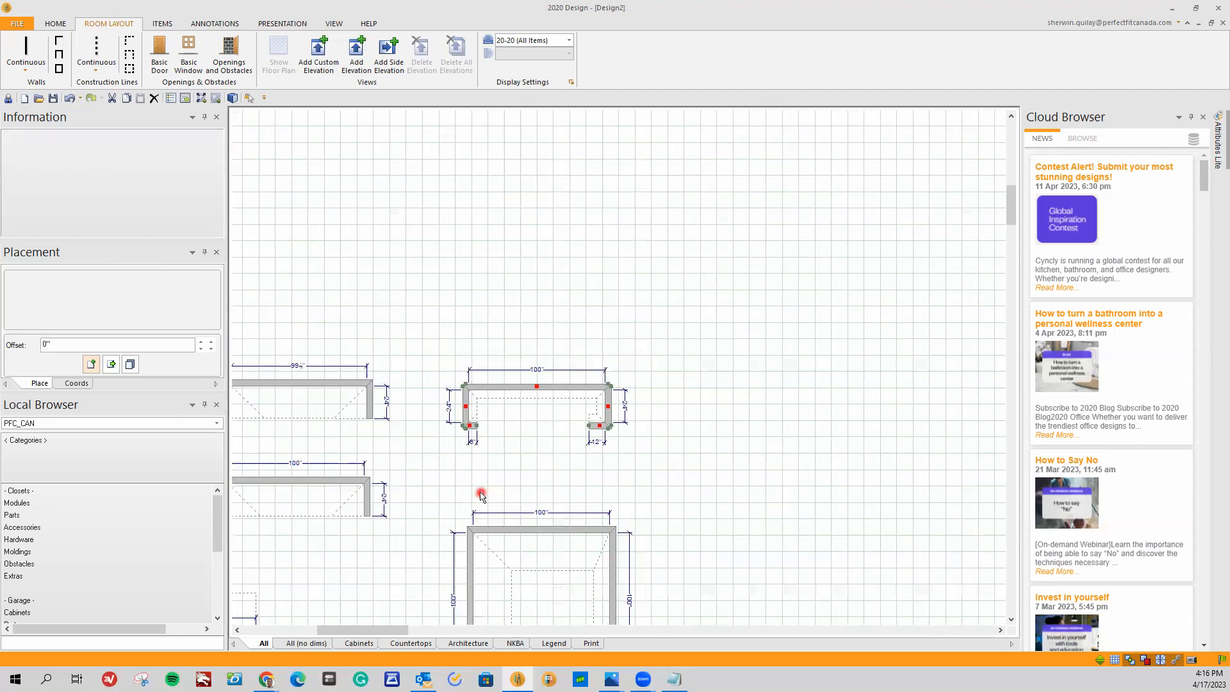
scroll(584, 584, down, 1)
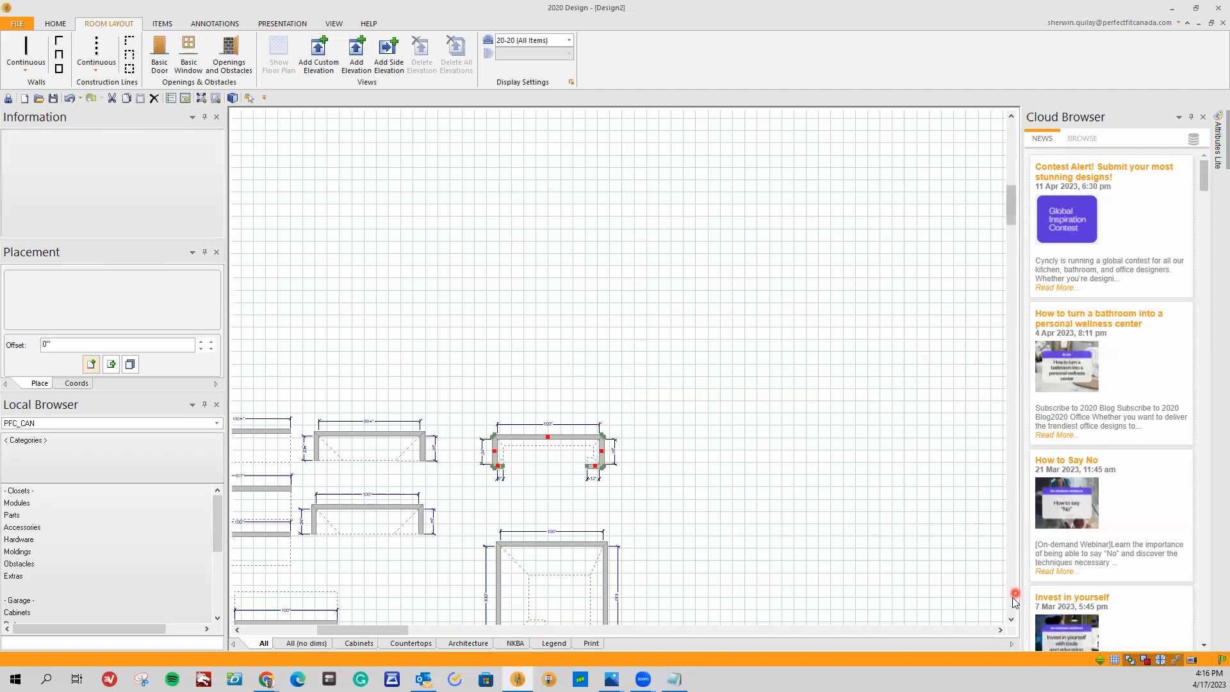
click(1012, 598)
click(1012, 598)
scroll(576, 545, up, 5)
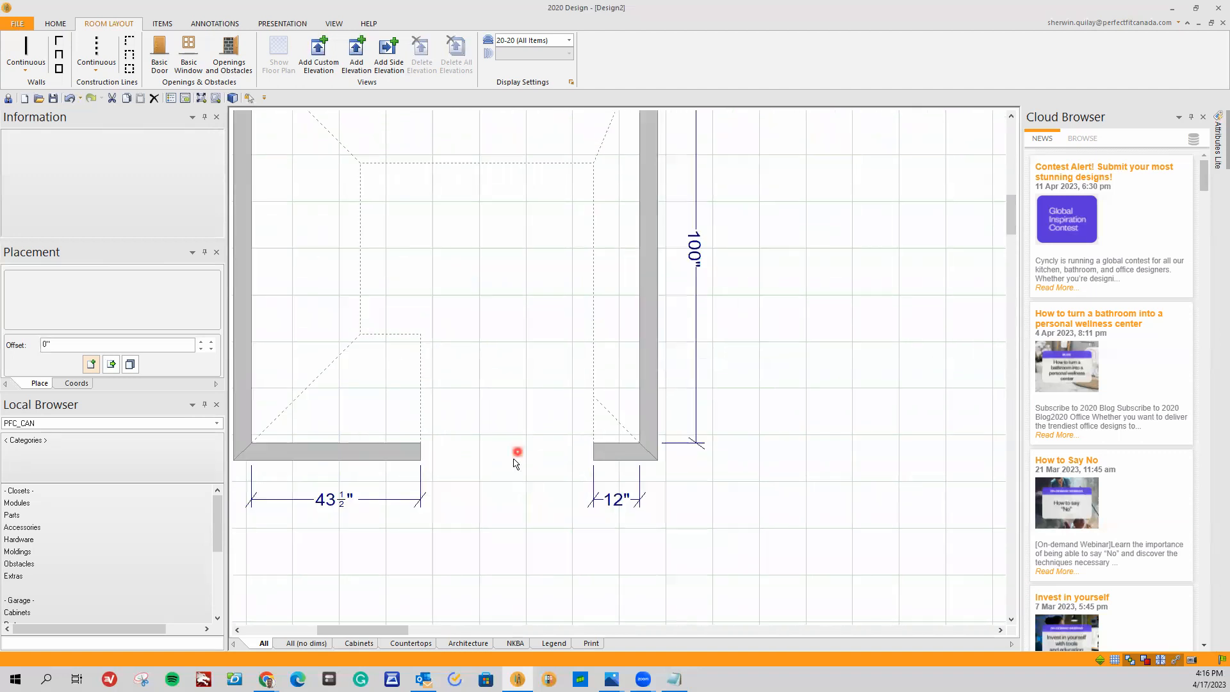
scroll(547, 486, down, 1)
right_click(566, 470)
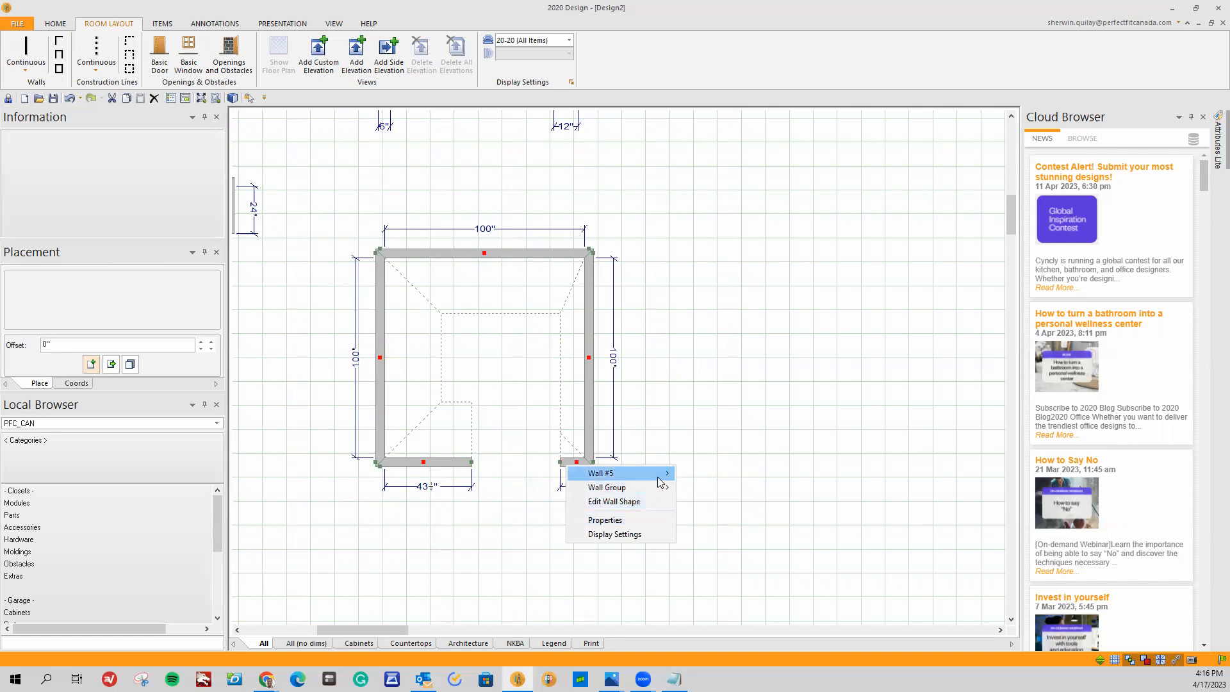
mouse_move(658, 475)
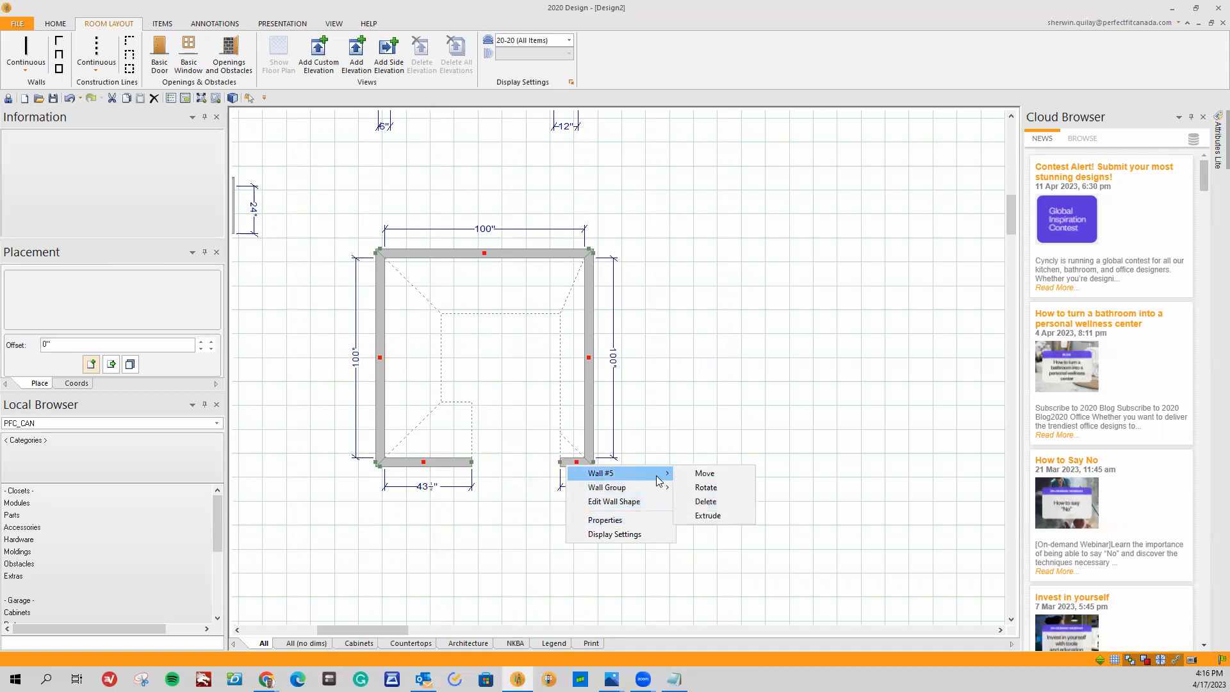
click(703, 501)
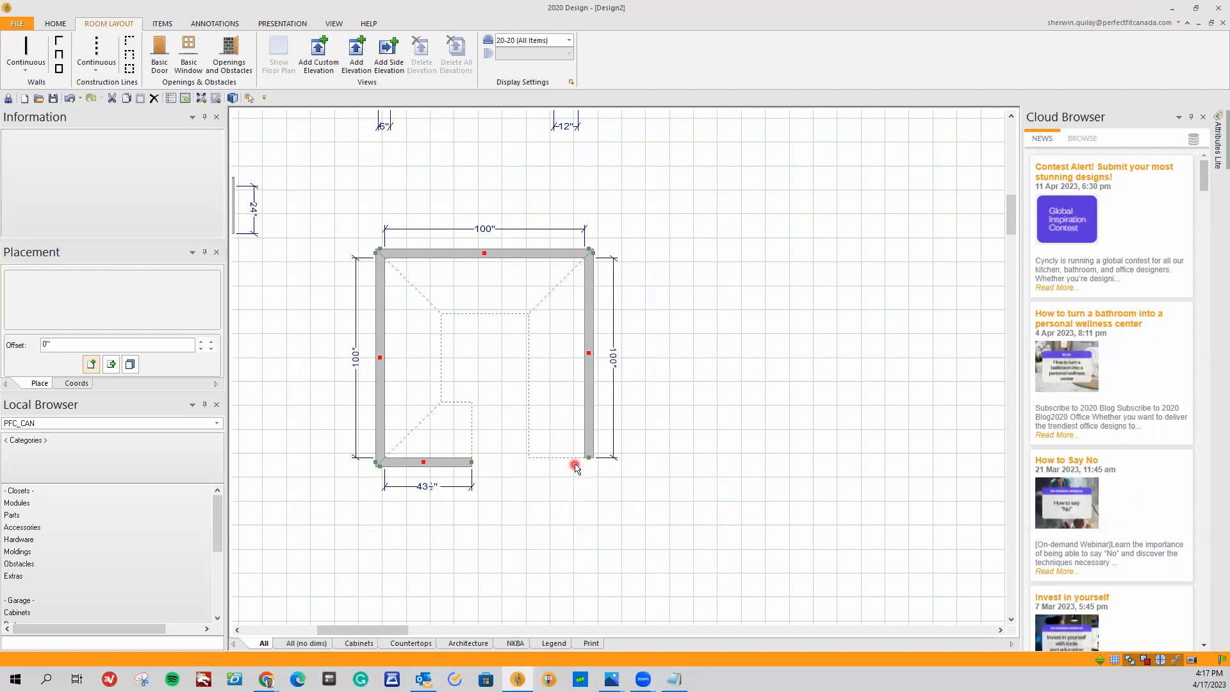
Step: Draw a separate 12" wall below the room and attach it as a return at the open end of the room's right wall
click(22, 58)
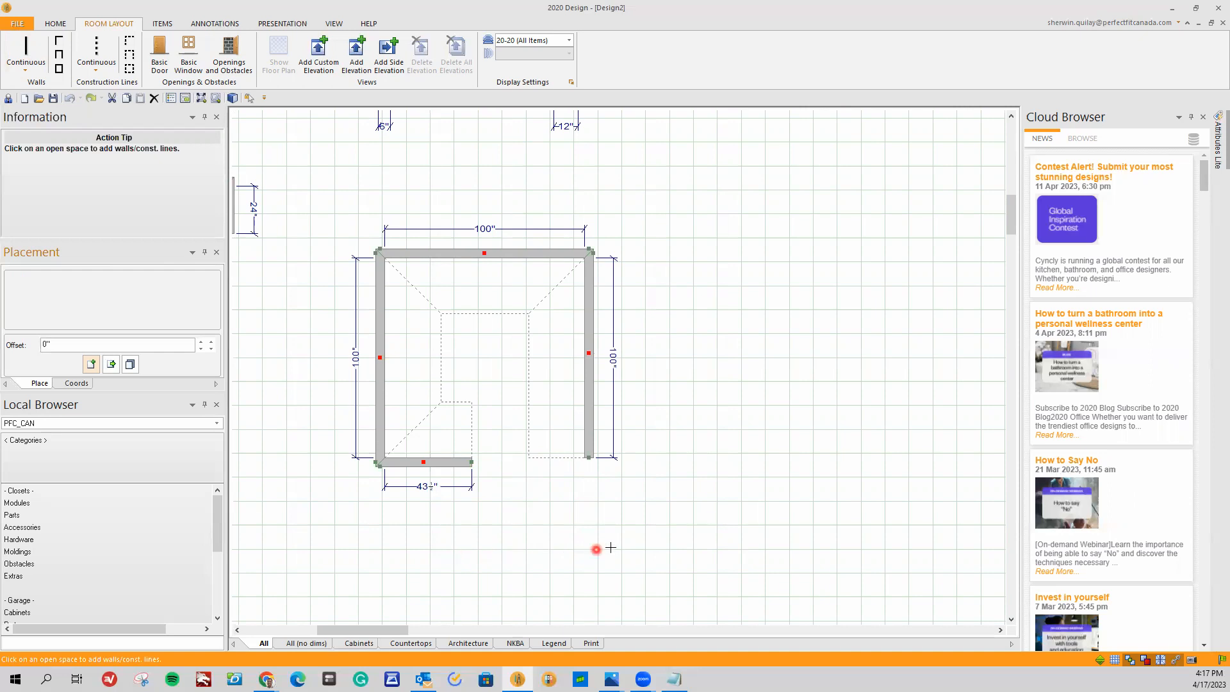
click(588, 549)
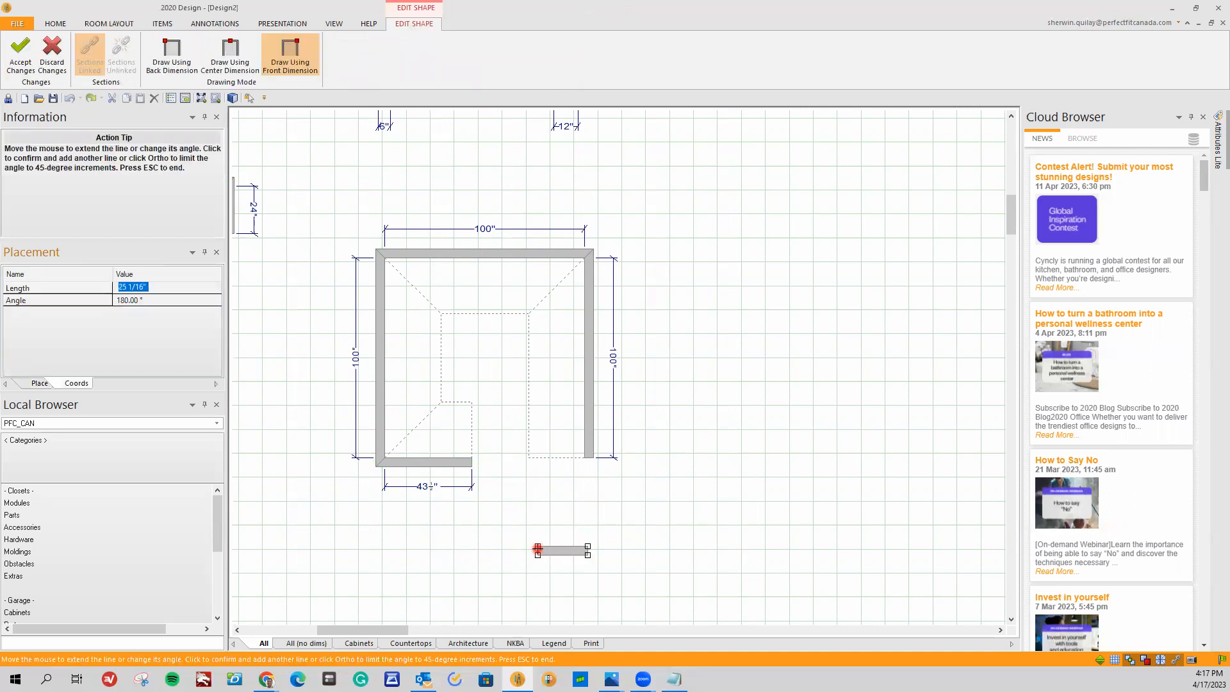
text(12)
key(Return)
key(Escape)
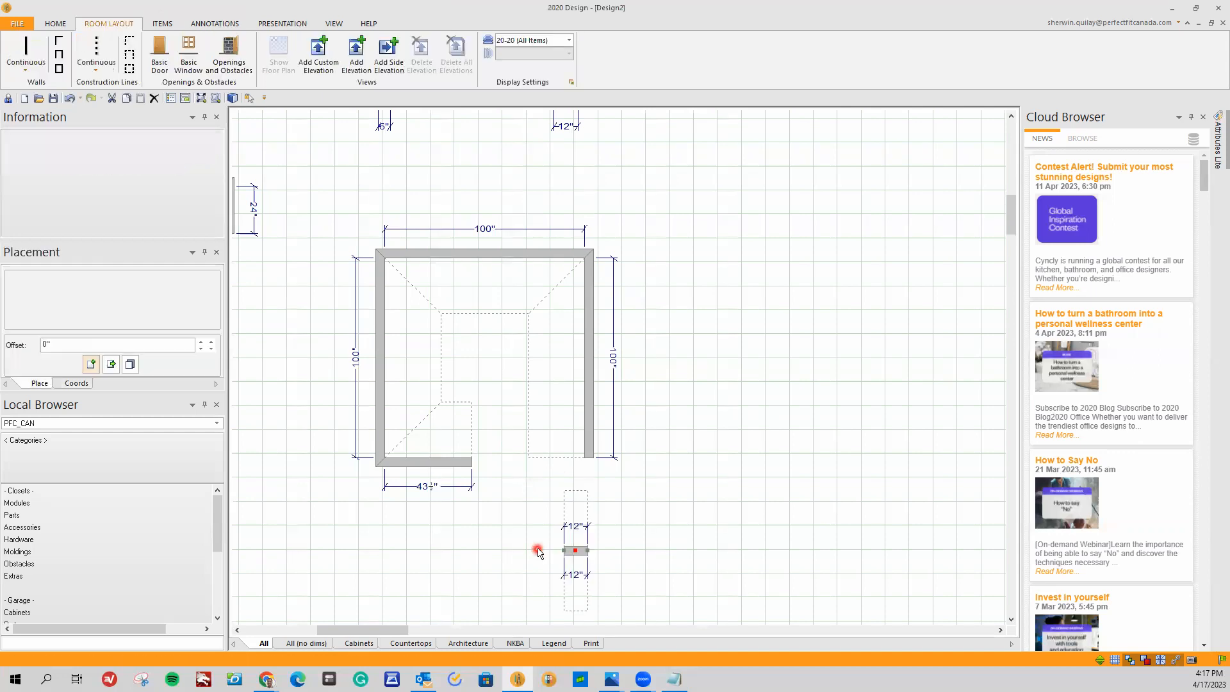
scroll(538, 583, up, 4)
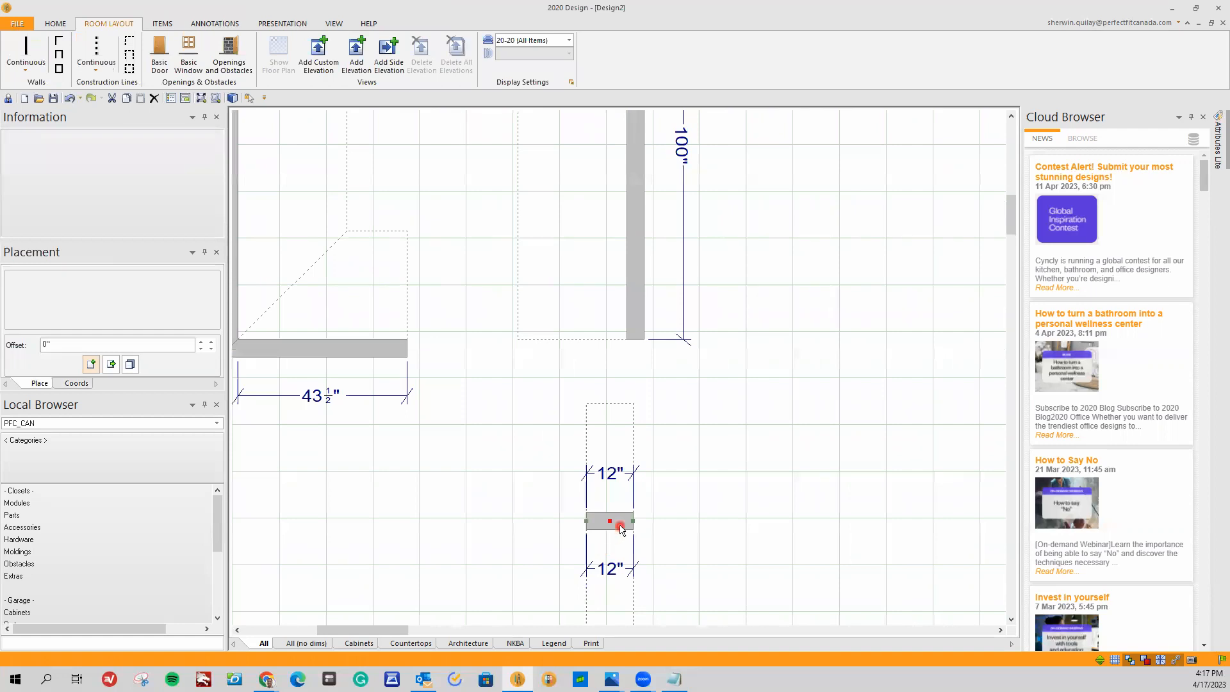
drag(622, 527, 614, 363)
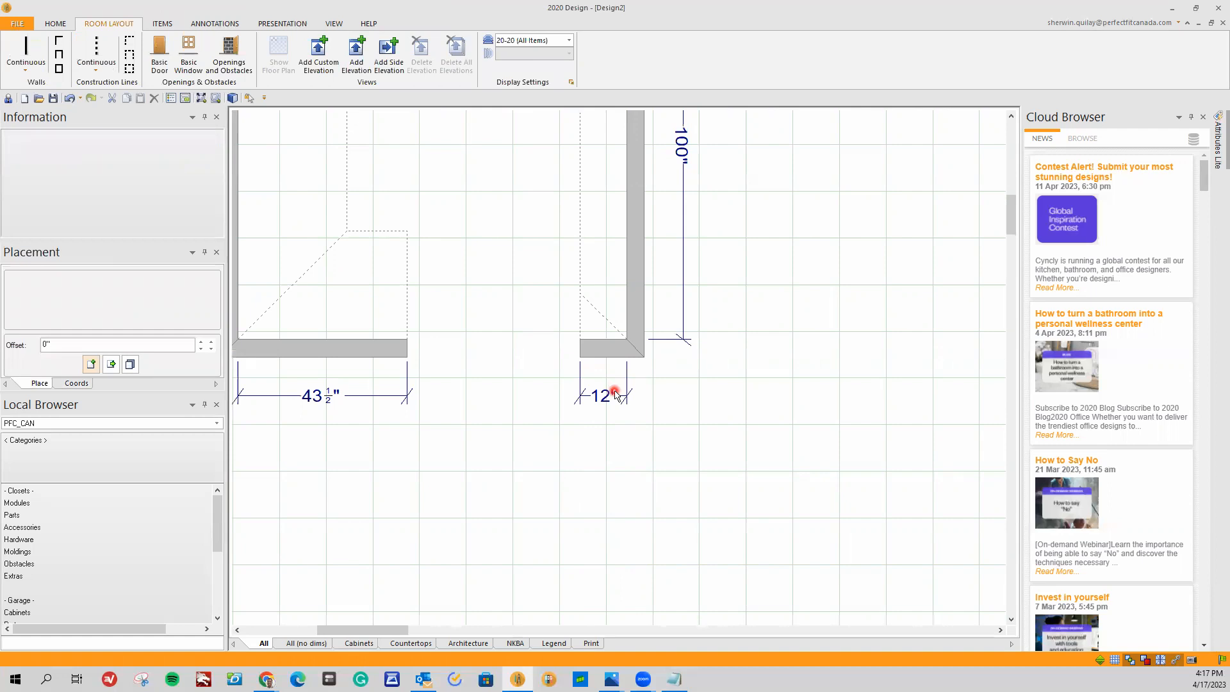
Step: Draw a separate 24" wall and attach it inside the room, perpendicular to the right wall, about 50" from the back wall
scroll(615, 394, down, 3)
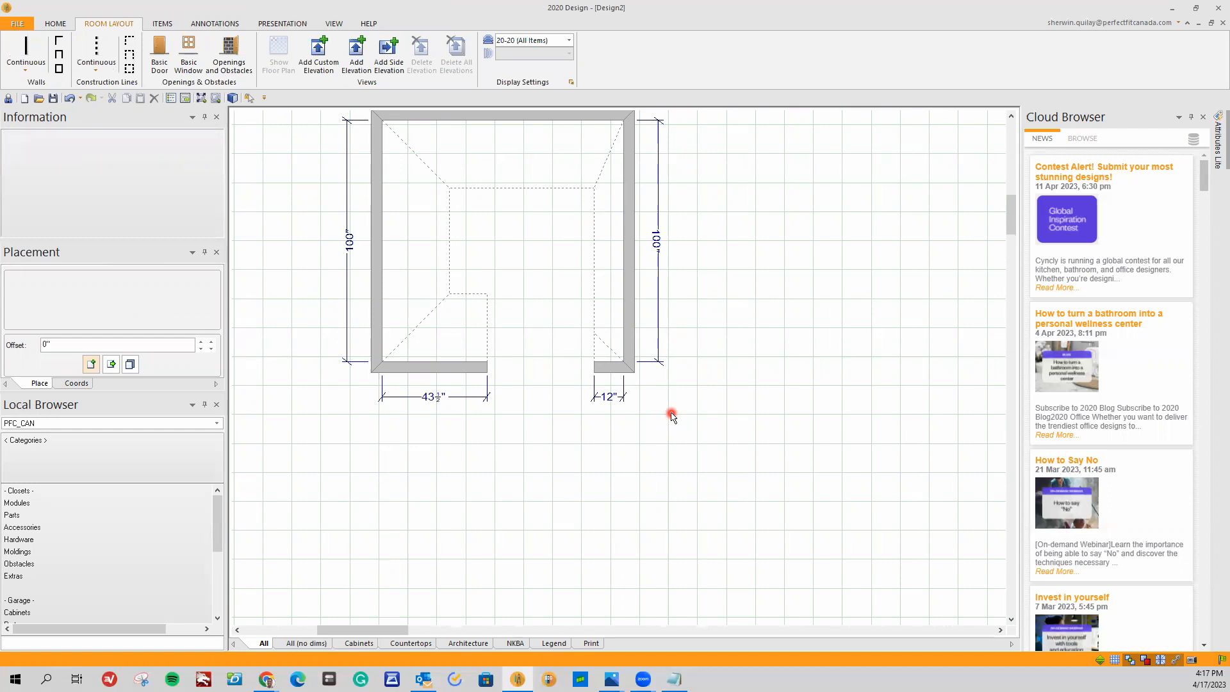
click(26, 55)
click(681, 526)
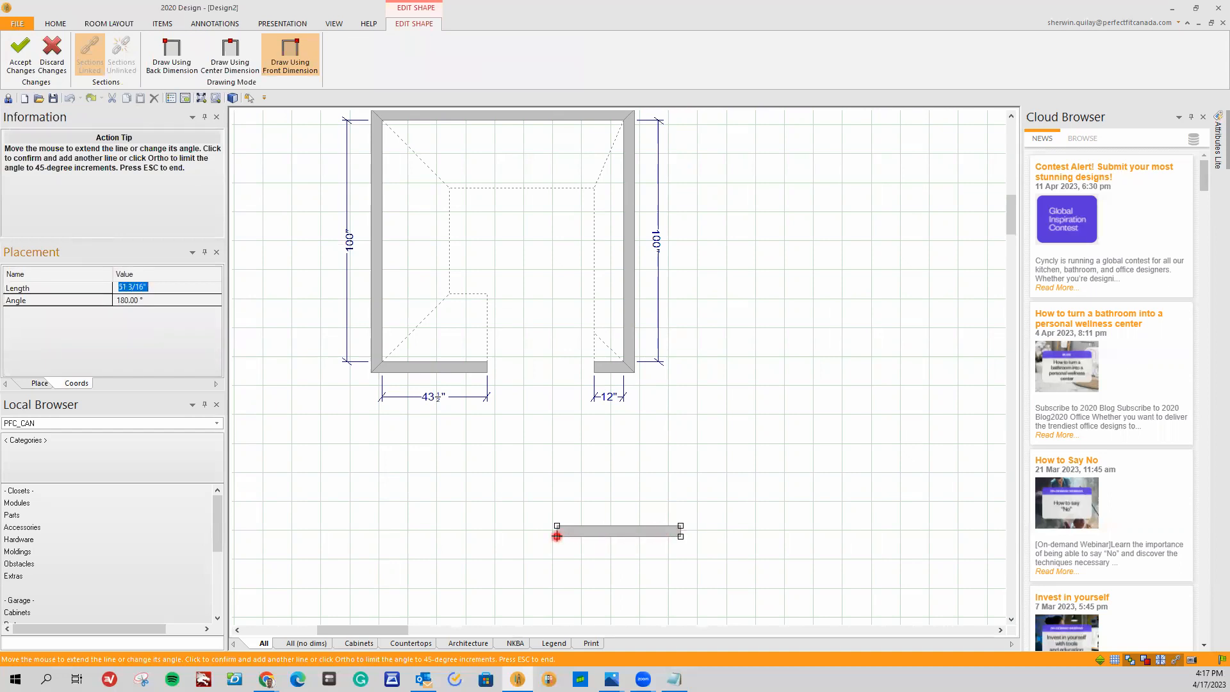
text(24)
key(Return)
key(Escape)
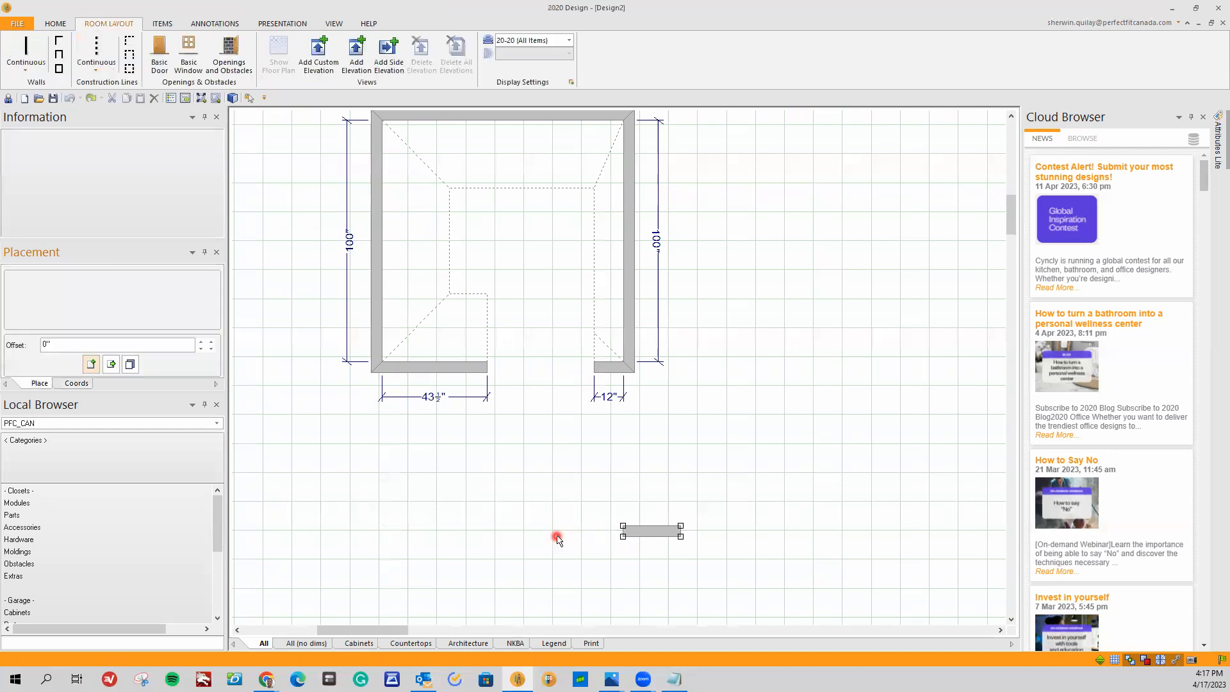
drag(662, 534, 607, 246)
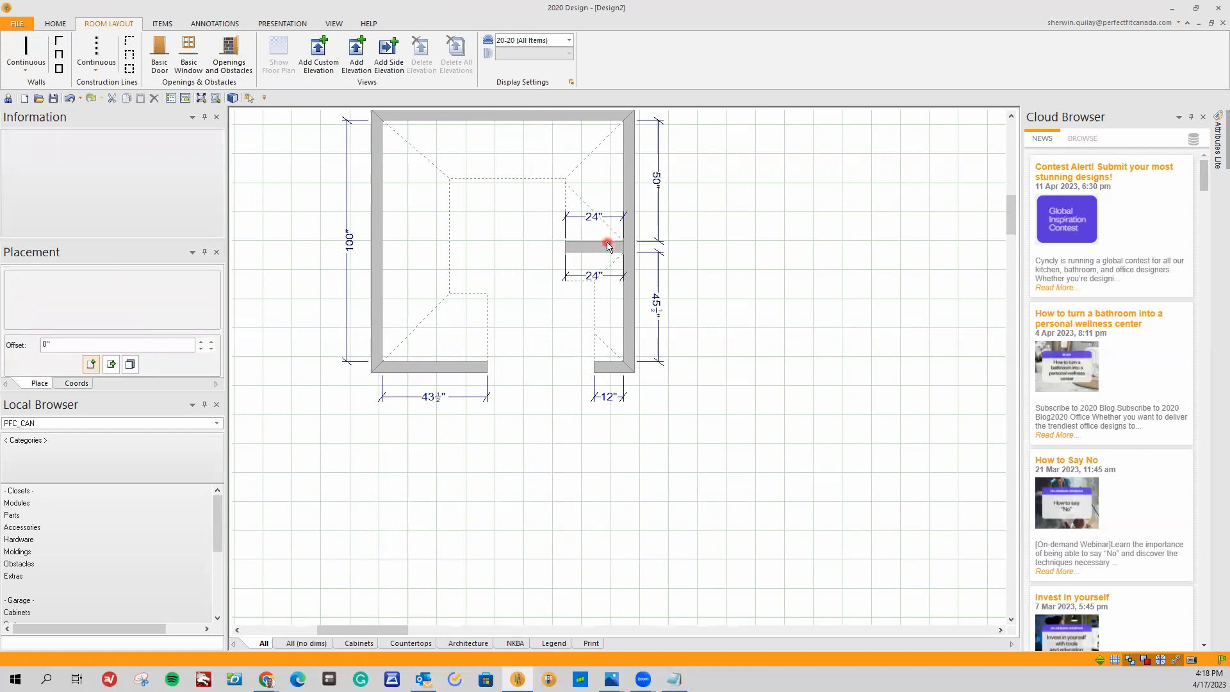
Step: Move the 24" inner wall, Wall #6, along the room's right wall to about 78" from the back wall
scroll(597, 236, down, 1)
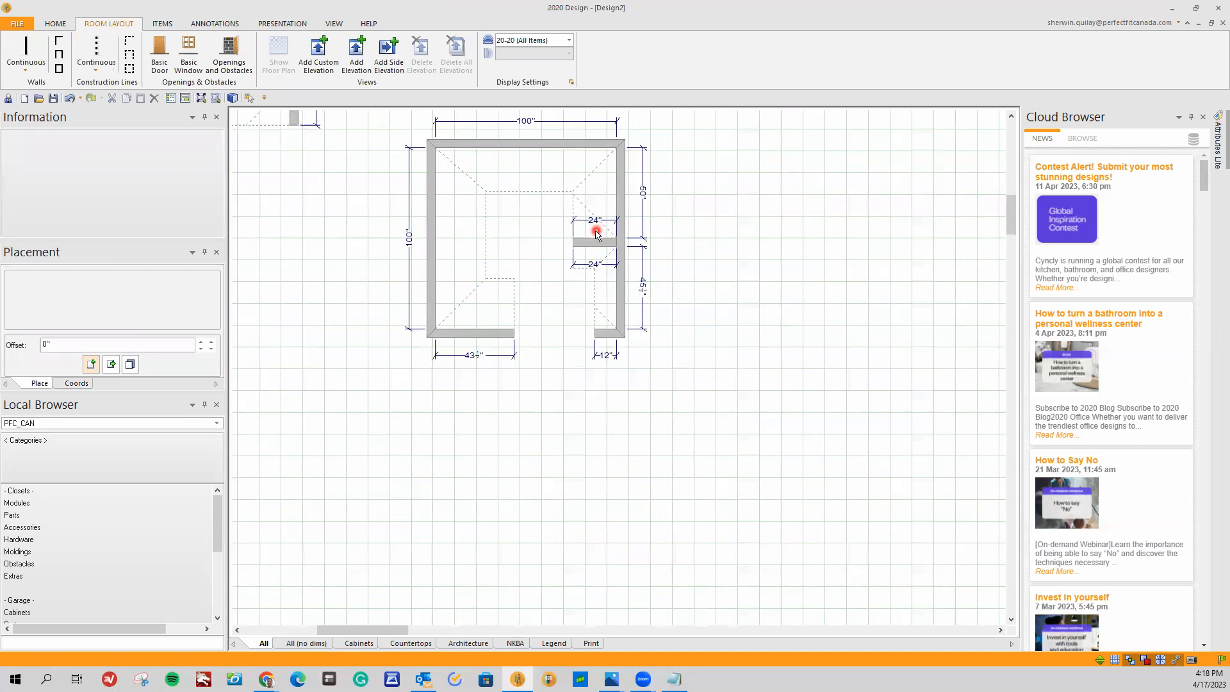
scroll(605, 249, up, 2)
scroll(586, 201, down, 1)
right_click(599, 246)
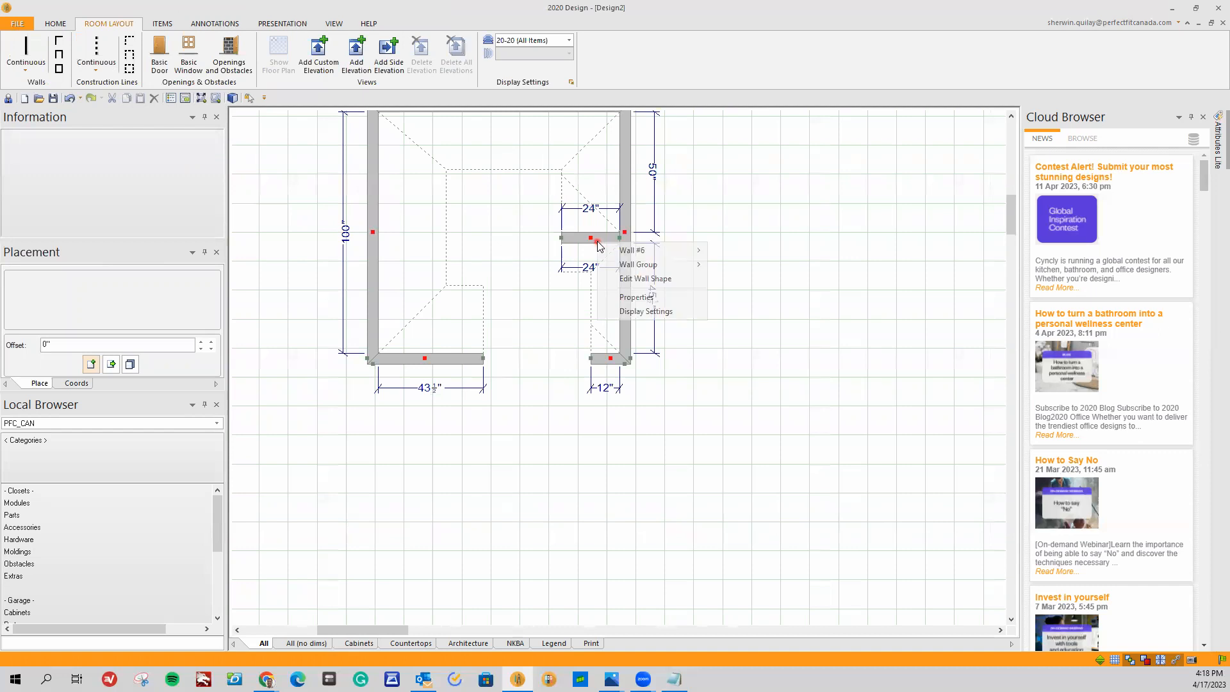
mouse_move(635, 253)
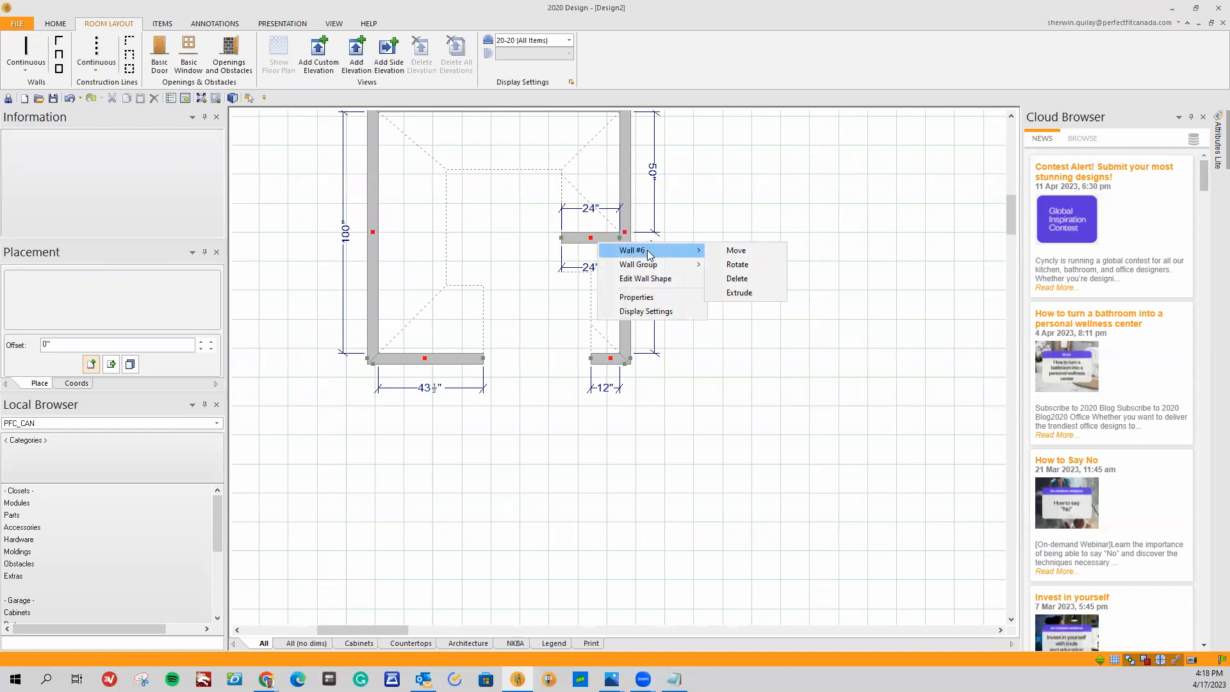
click(735, 251)
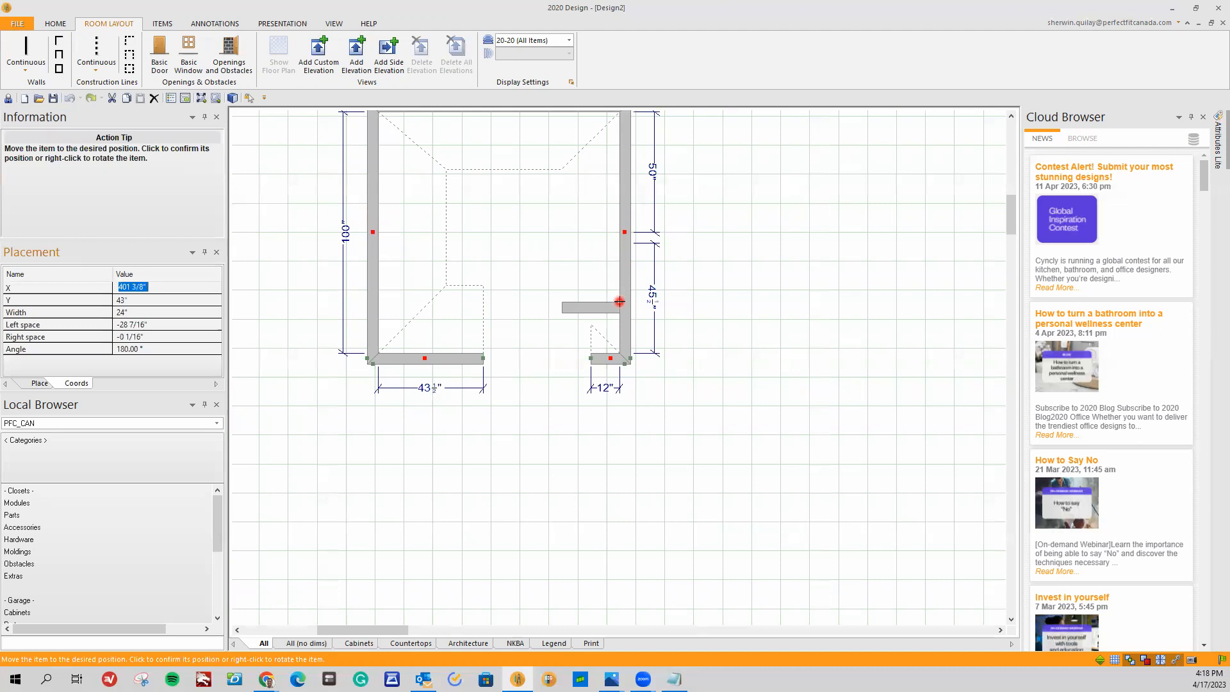
click(620, 307)
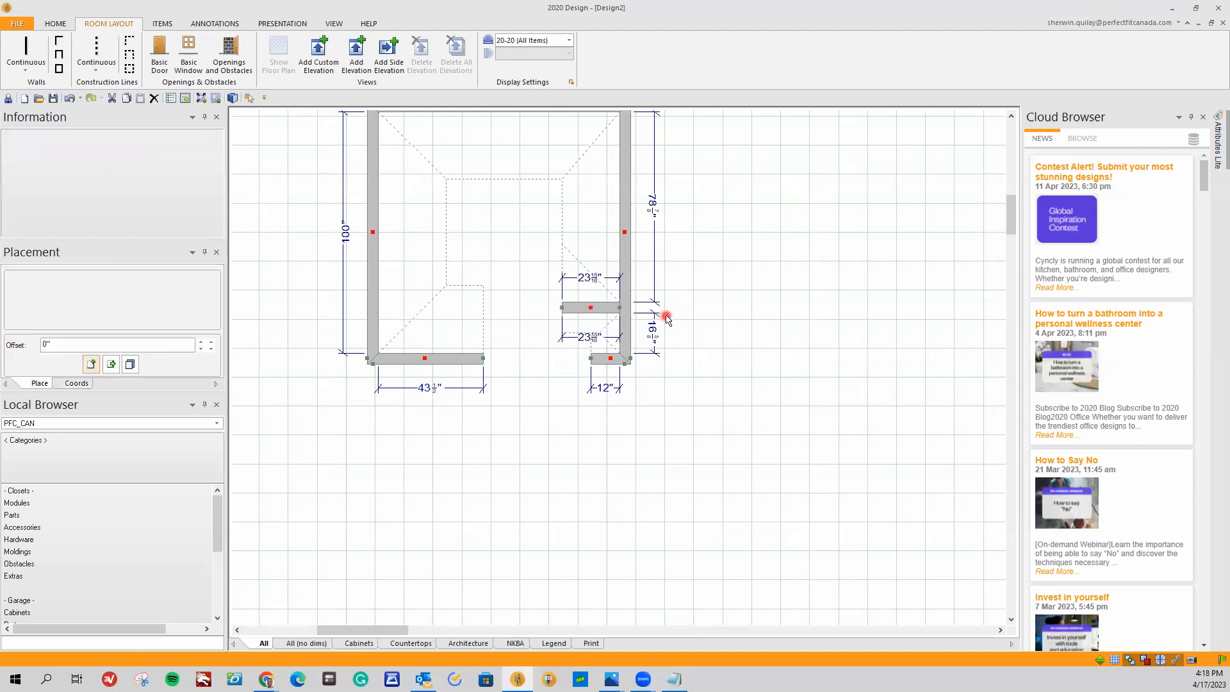
Step: Inspect the dimension properties of the room's whole wall group and of its individual walls, and close them without changes
scroll(665, 353, down, 2)
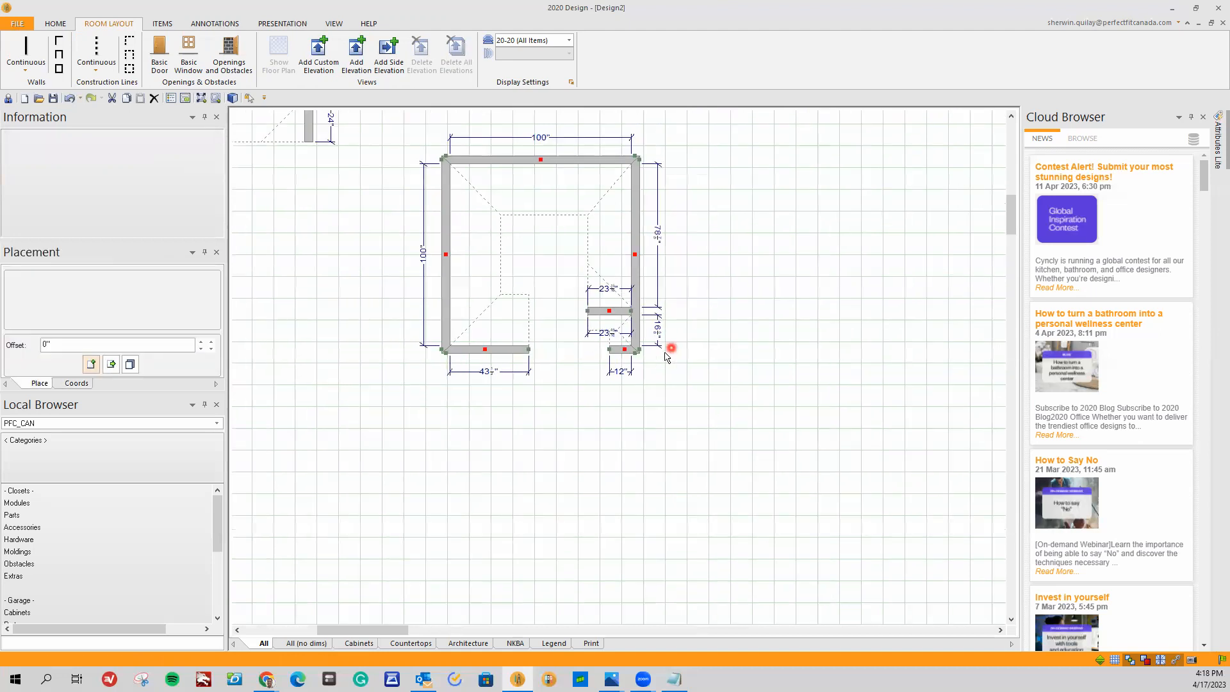
scroll(662, 366, down, 1)
scroll(638, 391, down, 2)
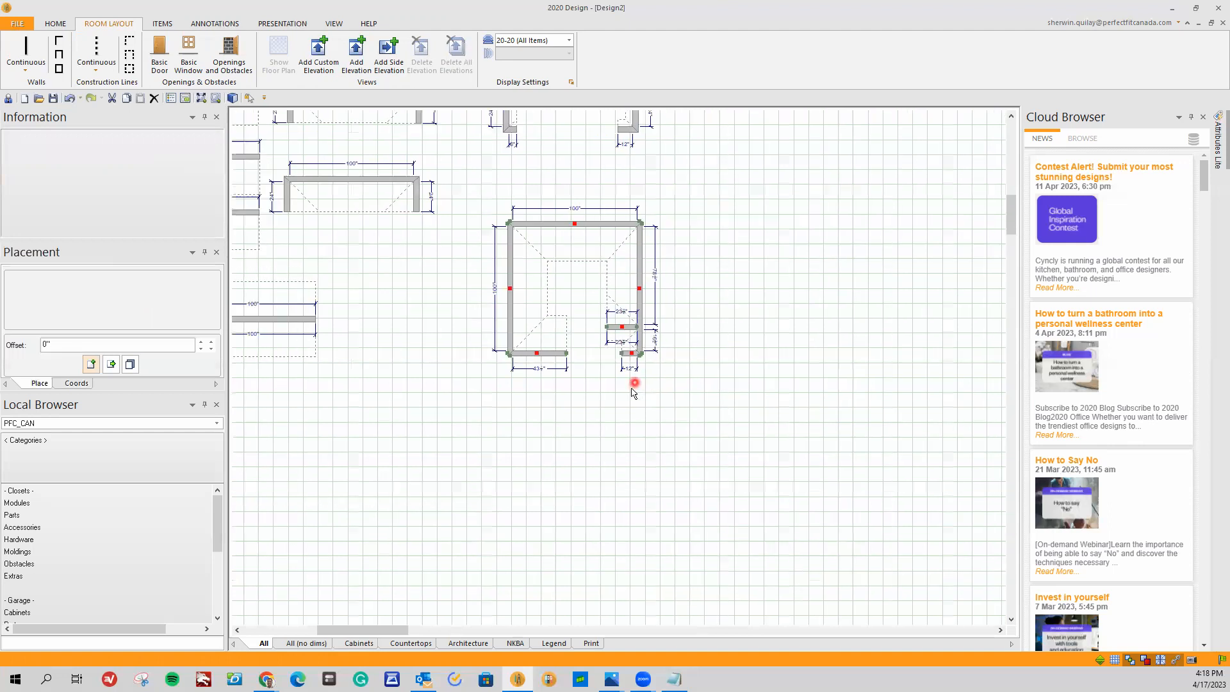
scroll(575, 314, up, 3)
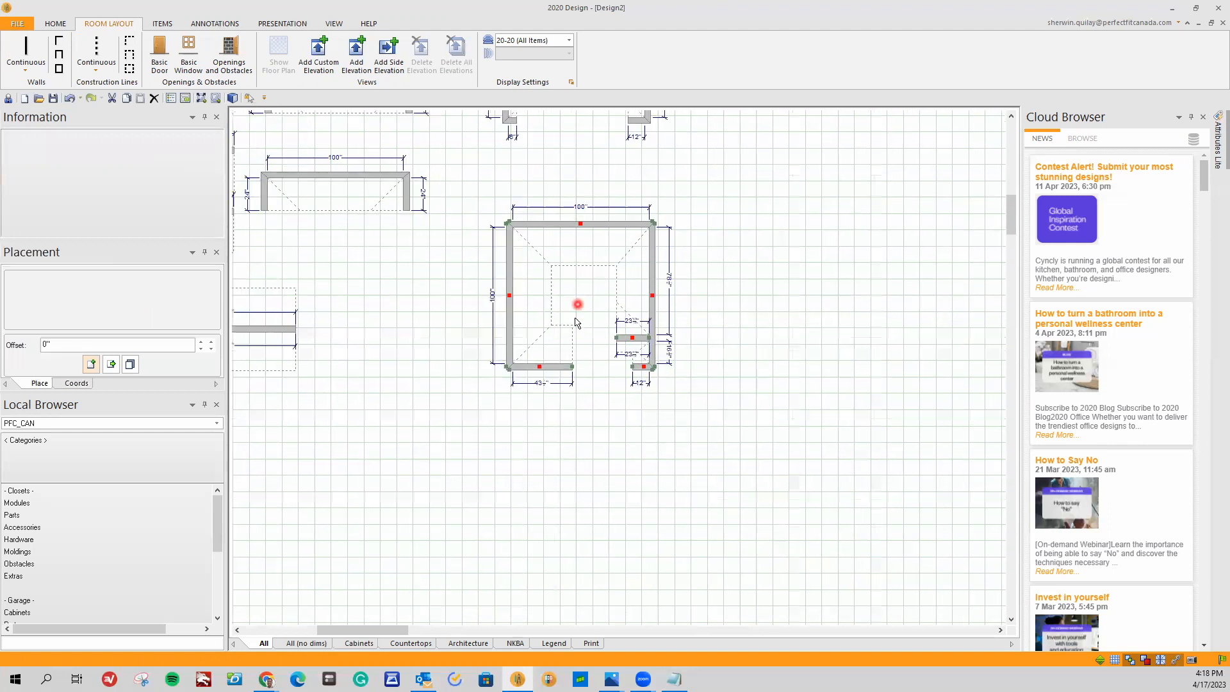
scroll(576, 339, up, 1)
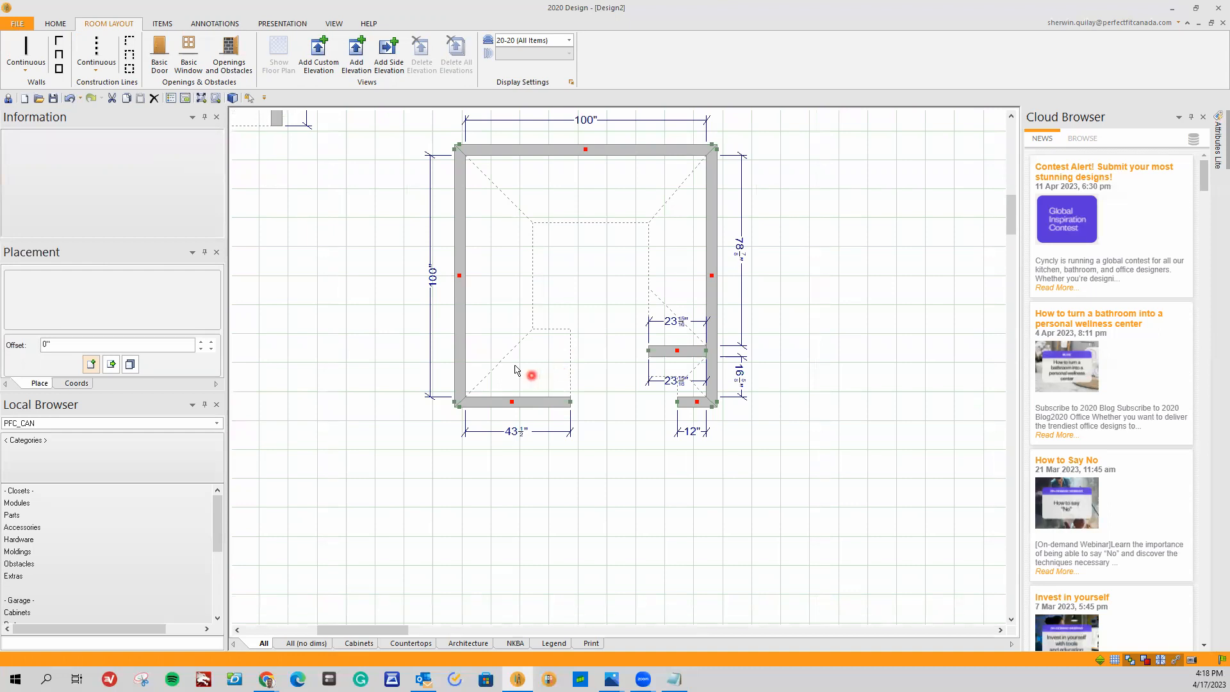
right_click(459, 331)
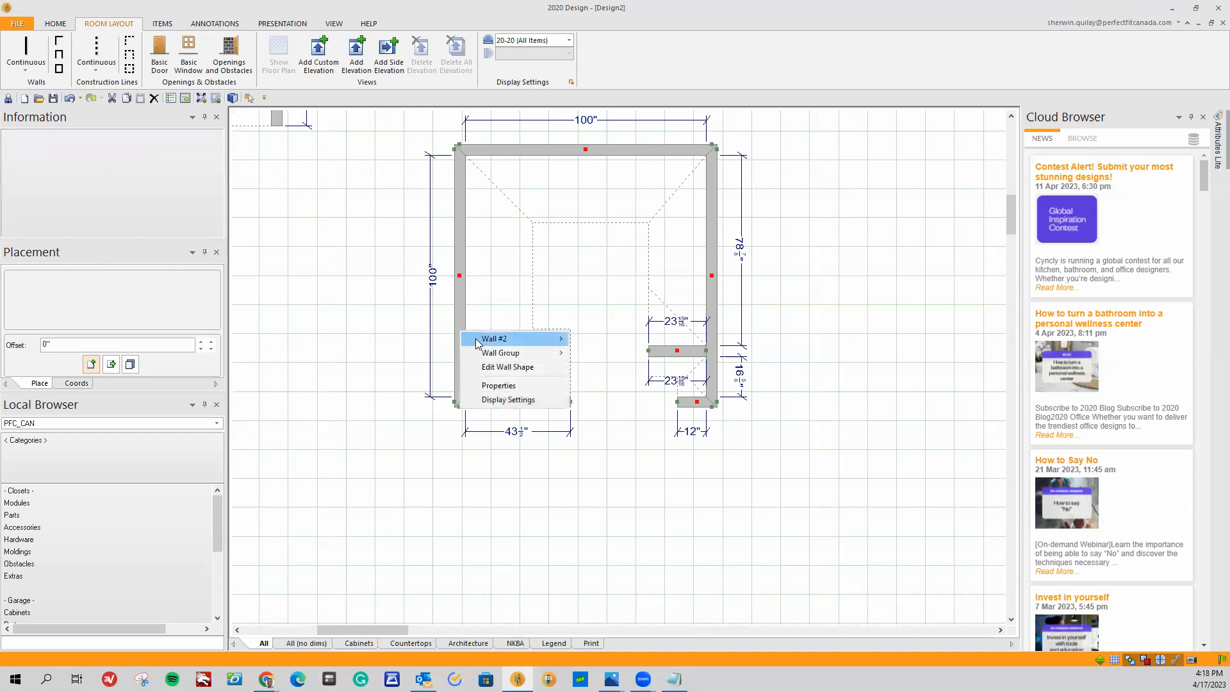
click(490, 387)
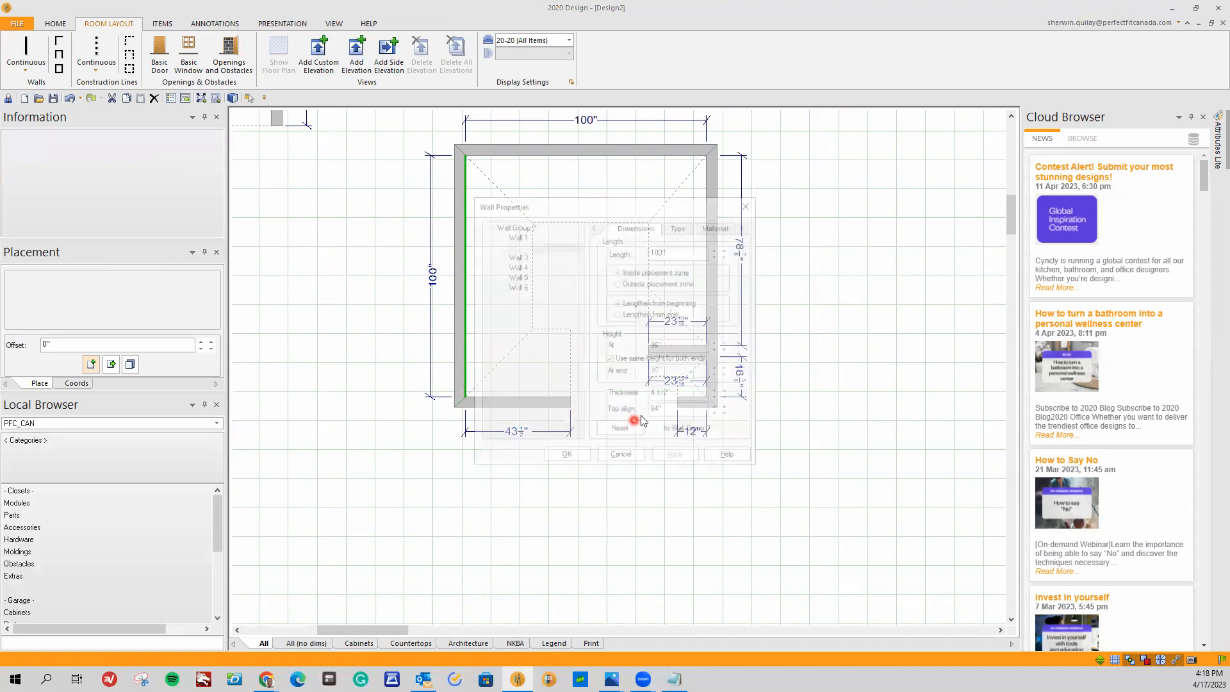
drag(618, 207, 294, 273)
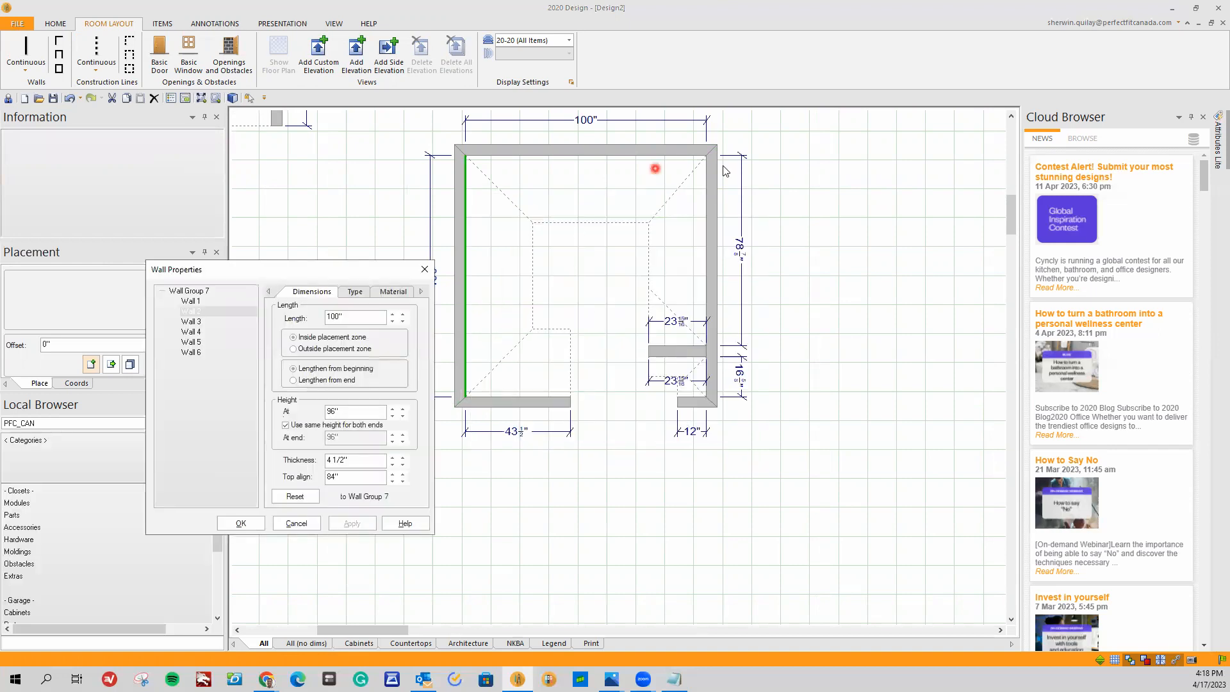
click(218, 292)
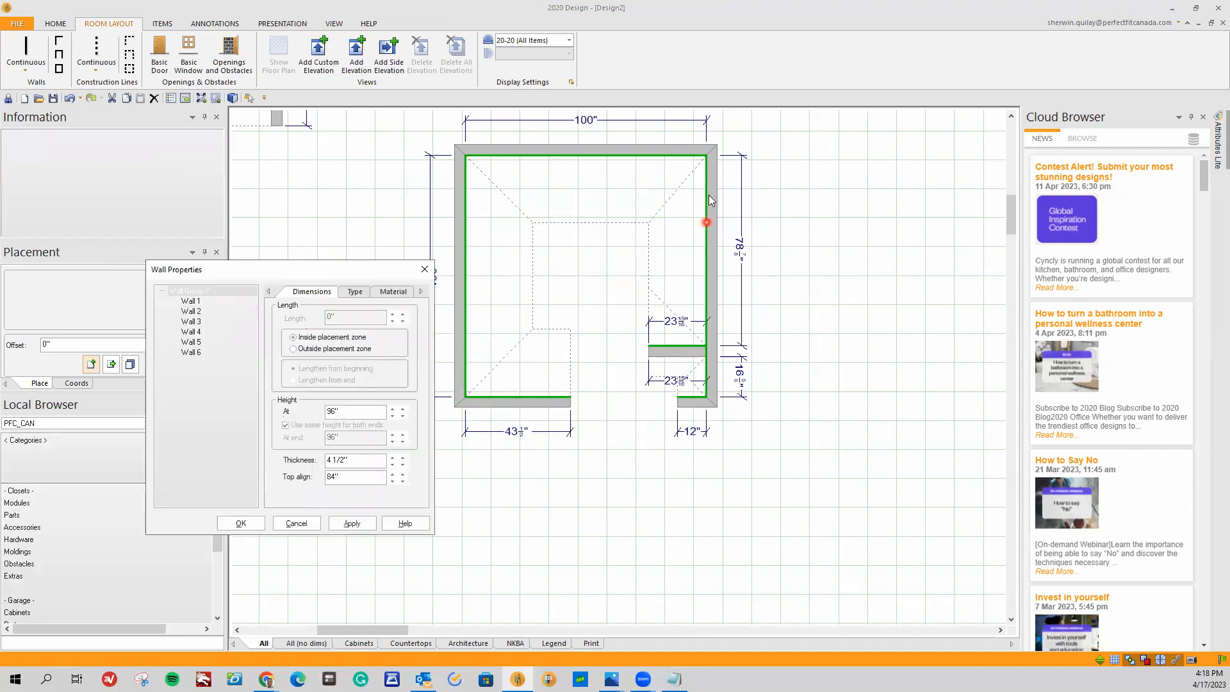
click(189, 300)
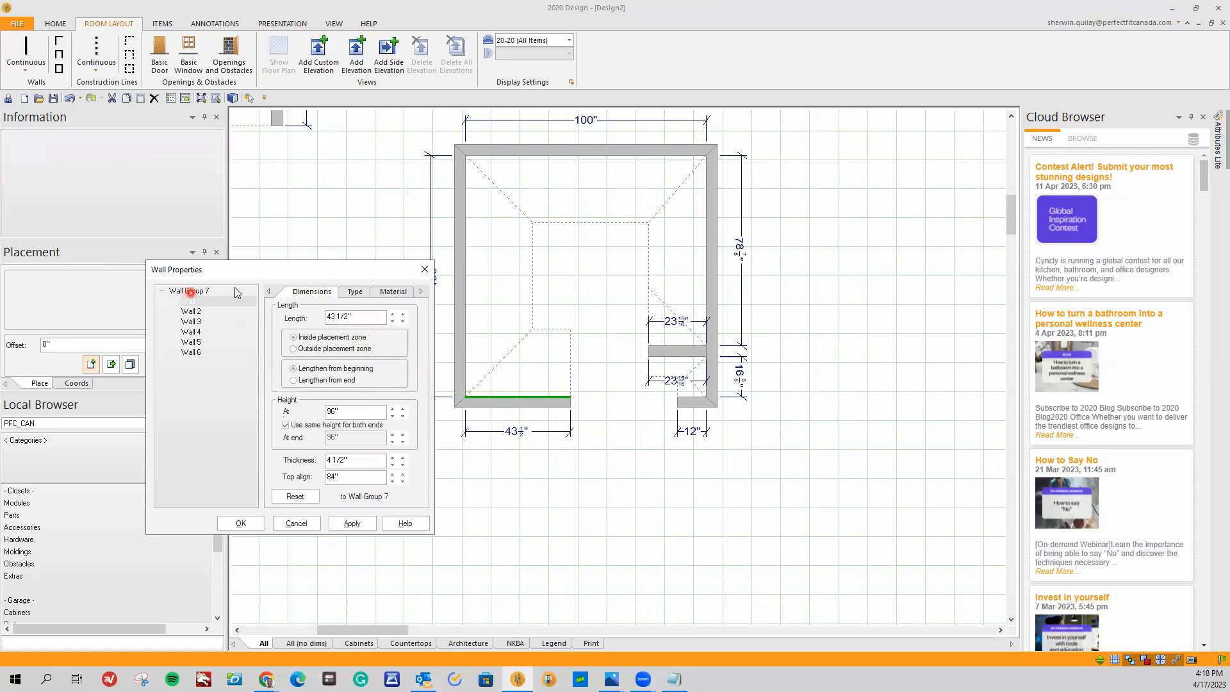
drag(282, 269, 307, 264)
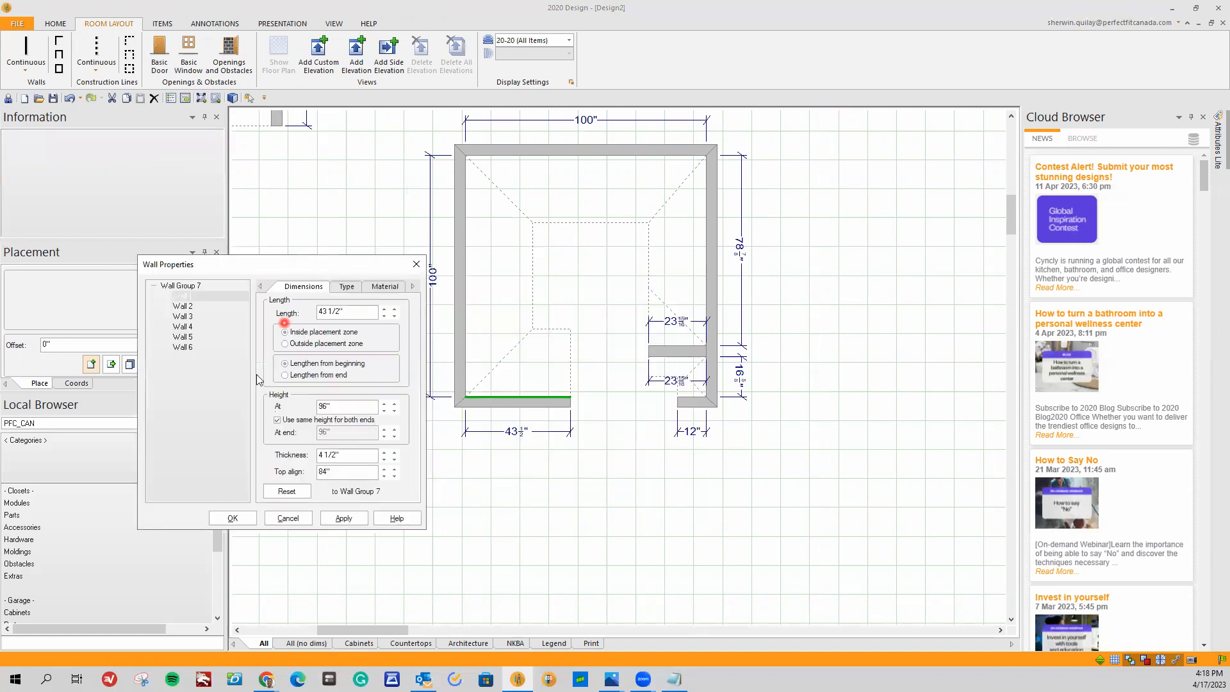
click(178, 308)
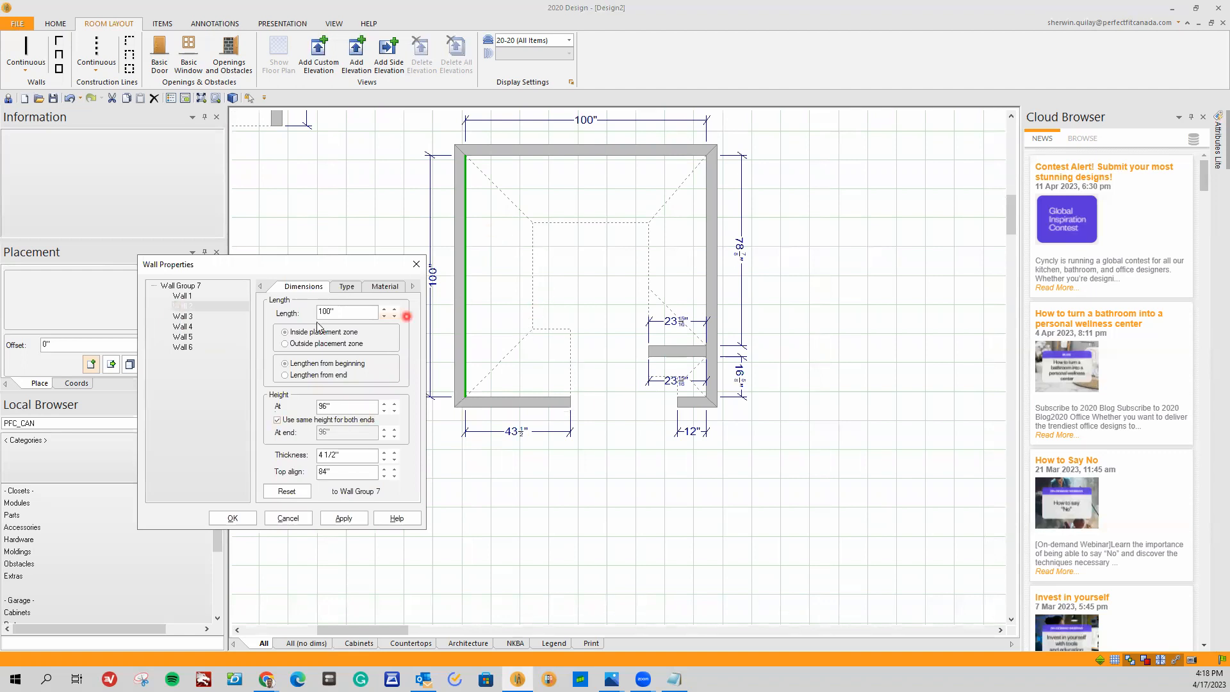
click(182, 326)
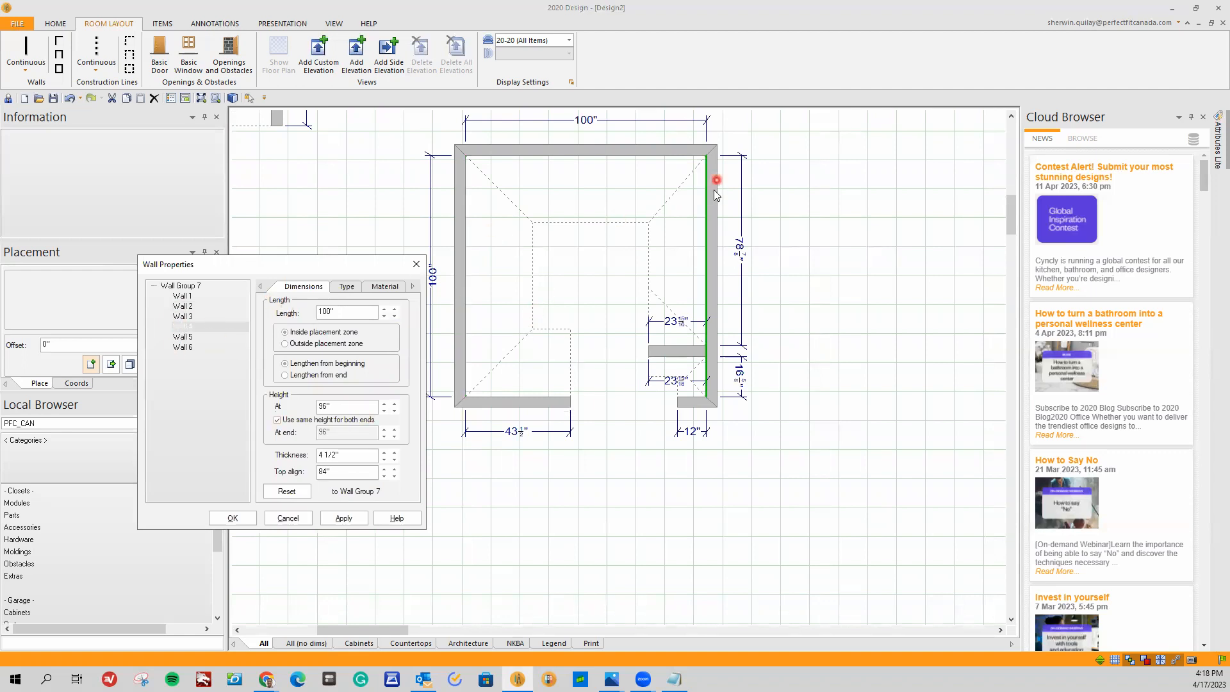
click(291, 521)
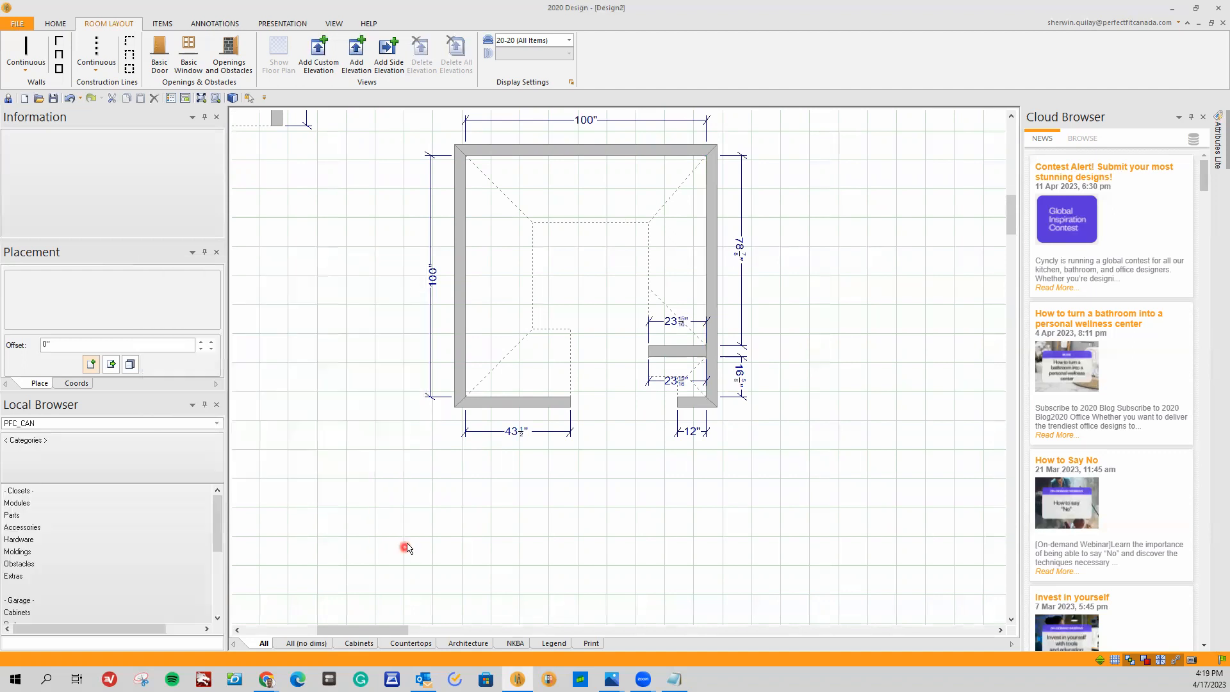
Step: Draw a separate horizontal 100" wall below the square room and end the wall run
scroll(1012, 608, down, 3)
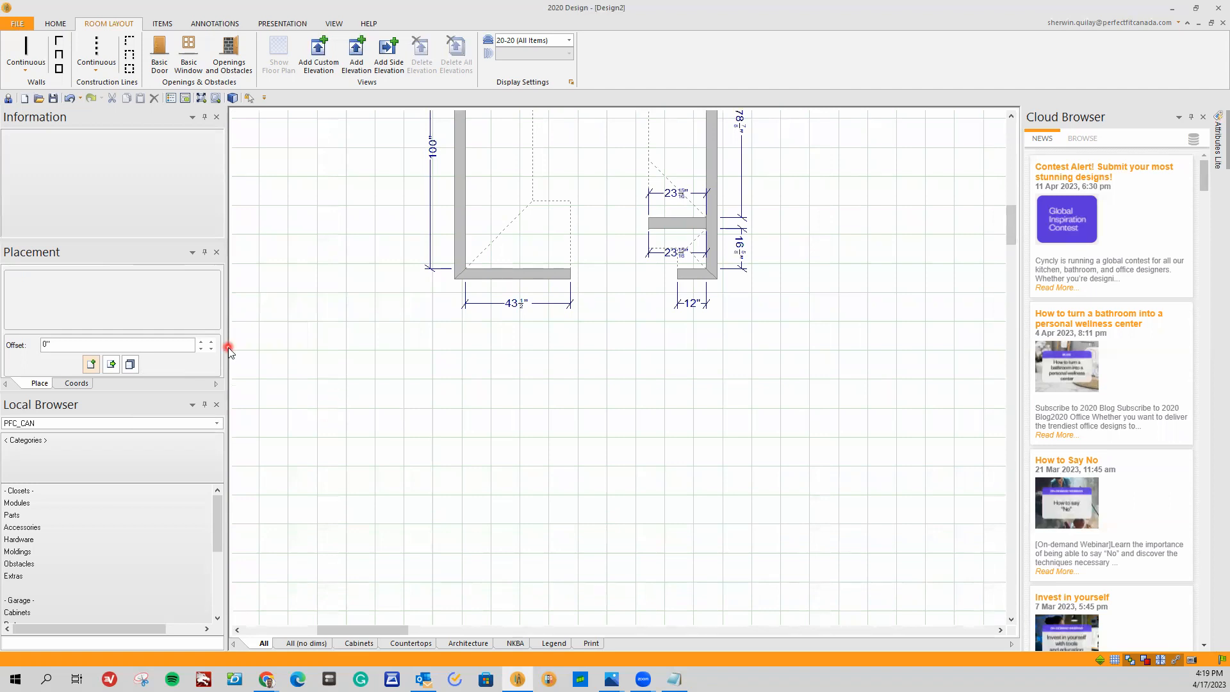
click(25, 51)
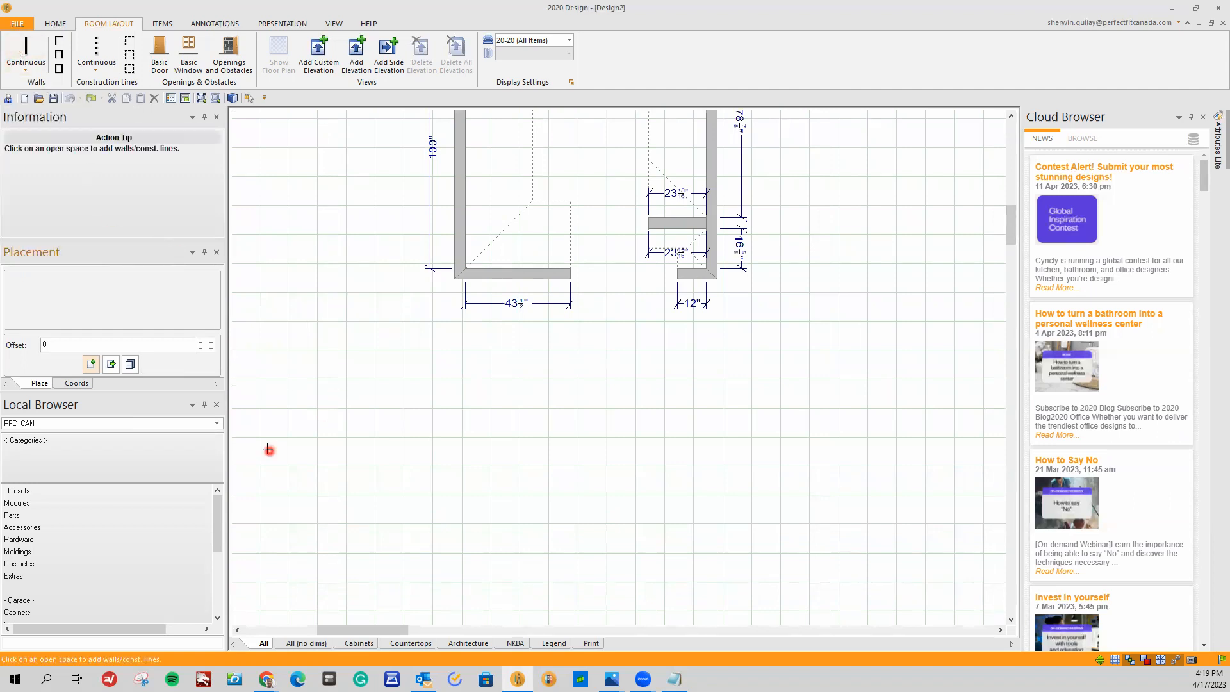
click(347, 499)
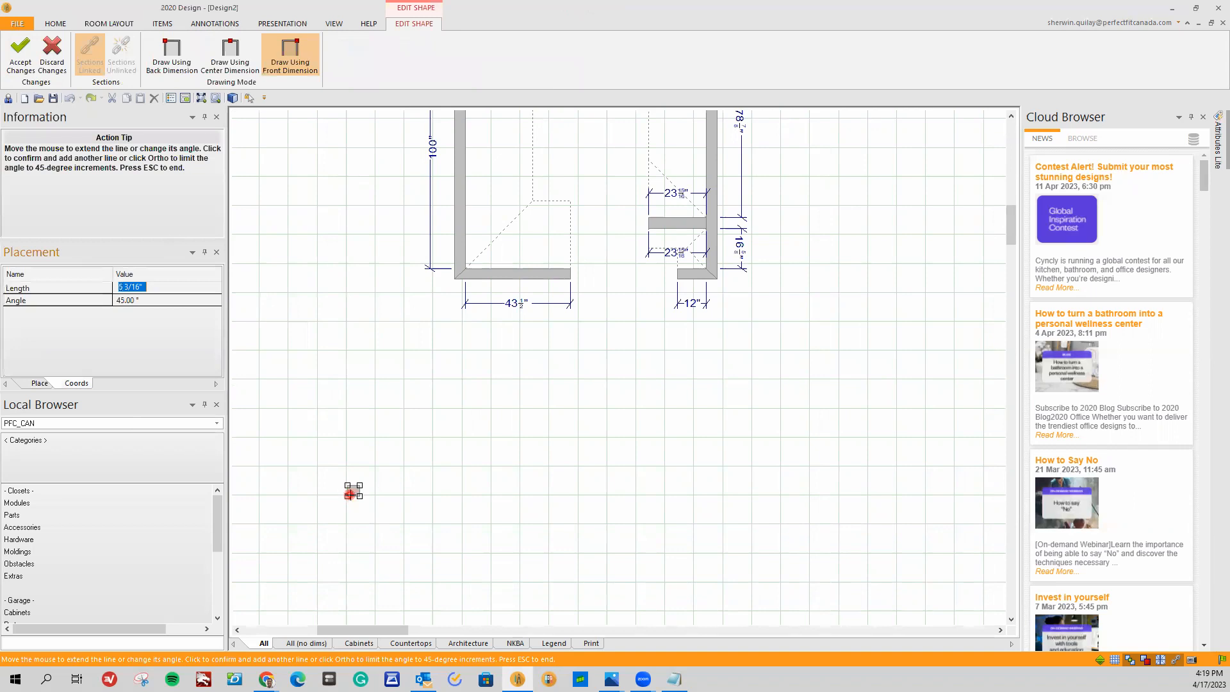
text(100)
key(Return)
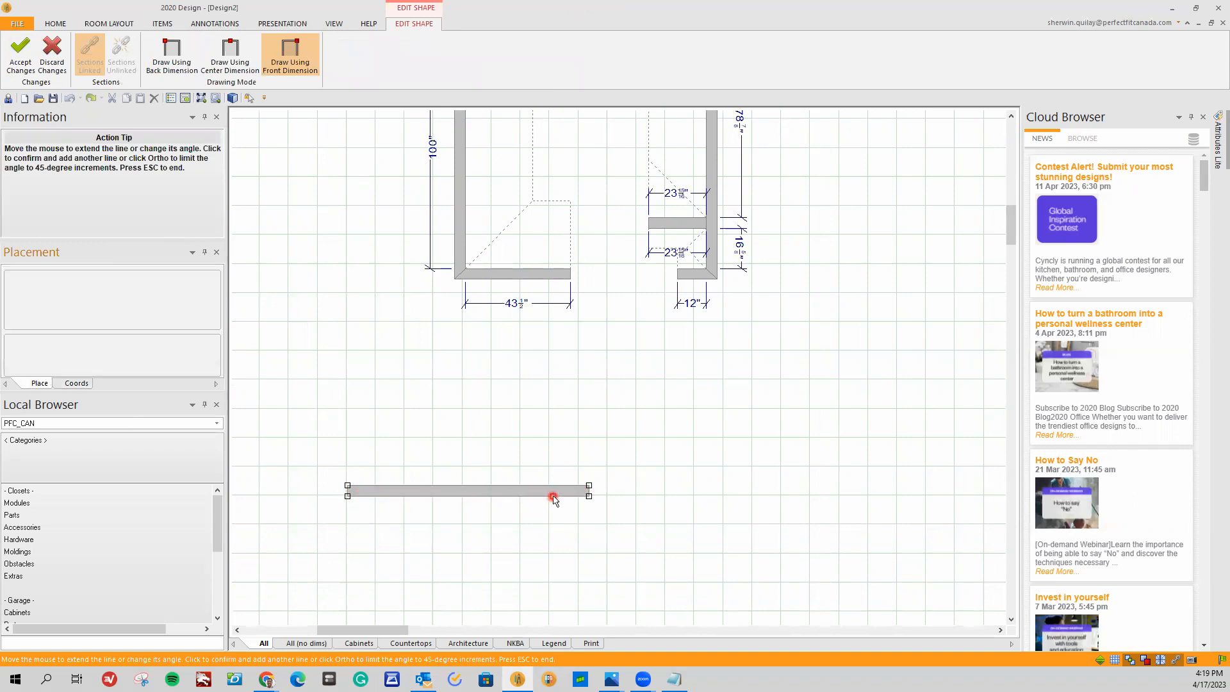
key(Escape)
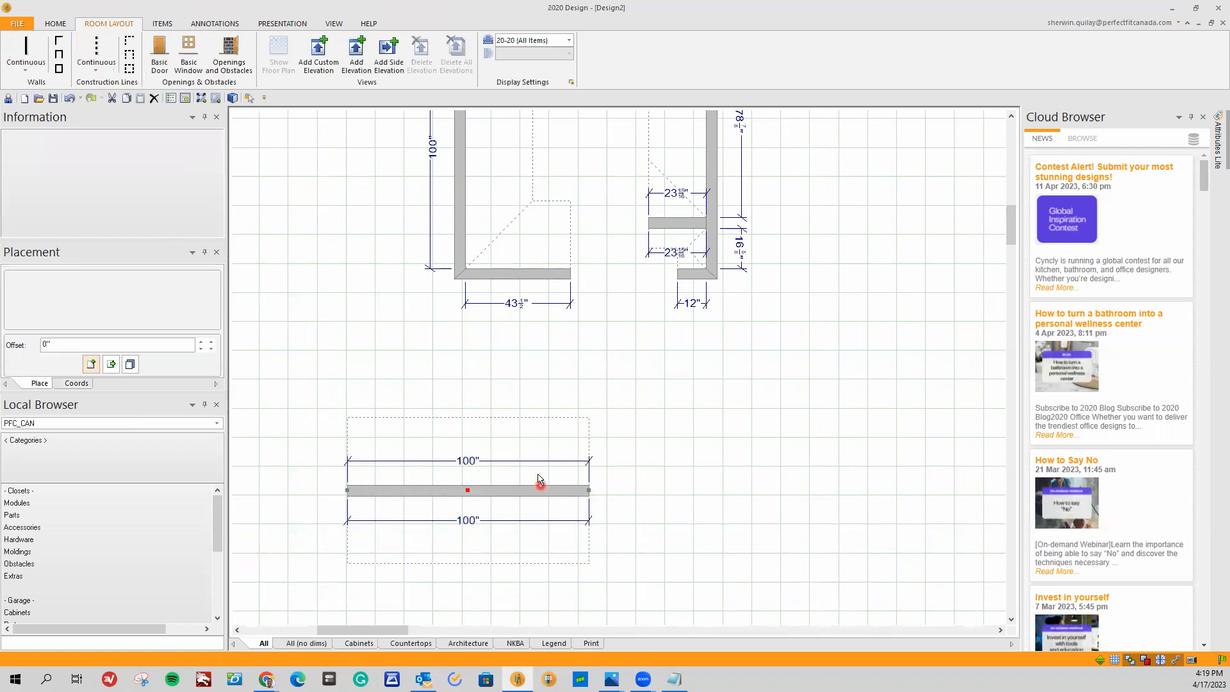
Step: Remove the dimension above the new 100" wall, keeping only the one below it
scroll(538, 479, up, 2)
click(566, 455)
right_click(566, 456)
click(582, 516)
click(537, 500)
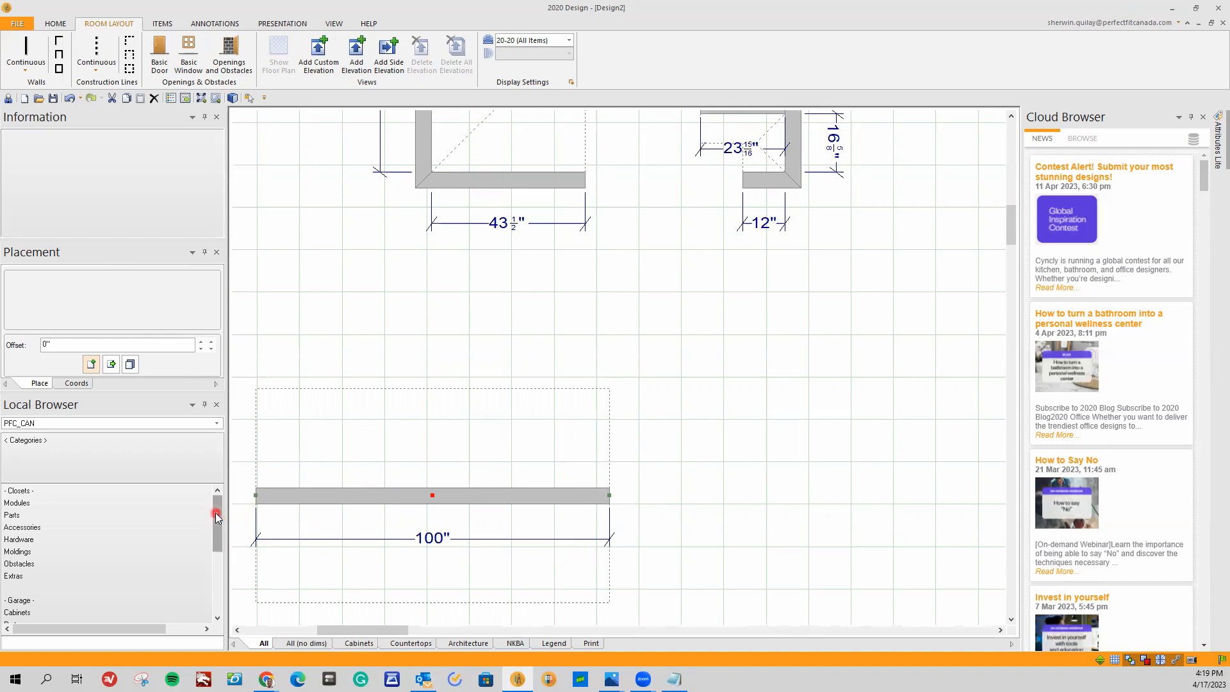
Step: Turn off the same height for both ends of the new 100" wall, set its end height to 120" and accept the properties
right_click(286, 501)
click(321, 546)
right_click(321, 515)
click(352, 549)
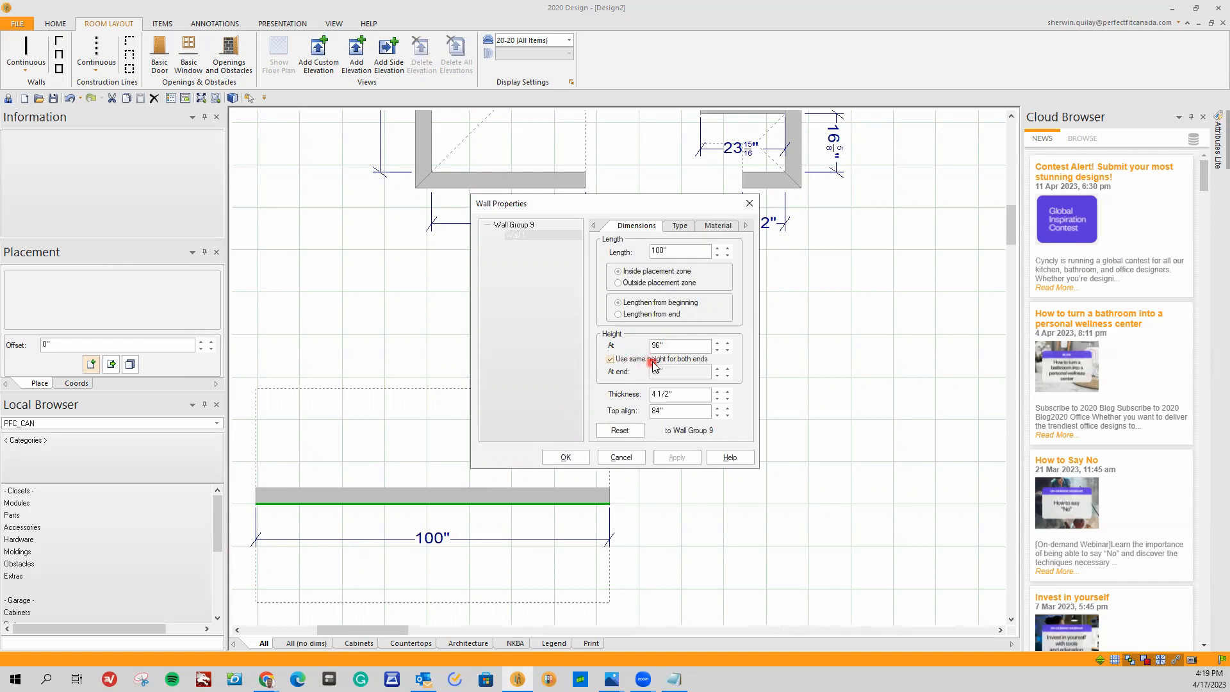
click(610, 360)
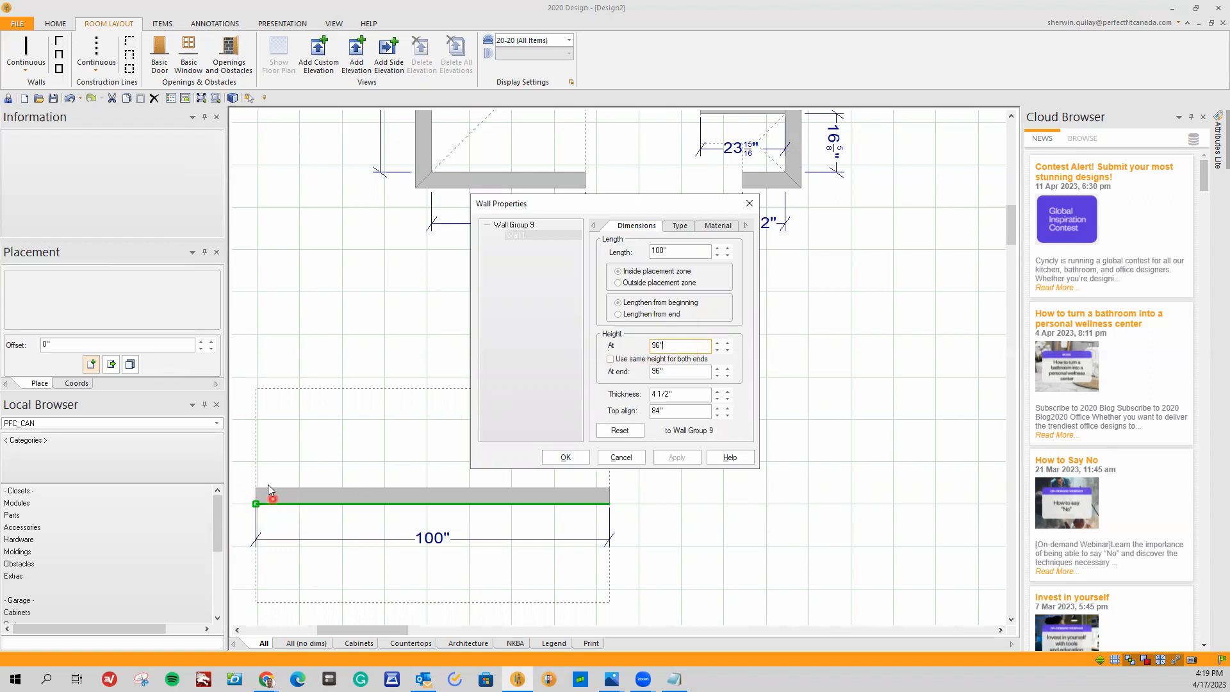
click(680, 371)
click(668, 349)
click(674, 371)
key(BackSpace)
click(567, 457)
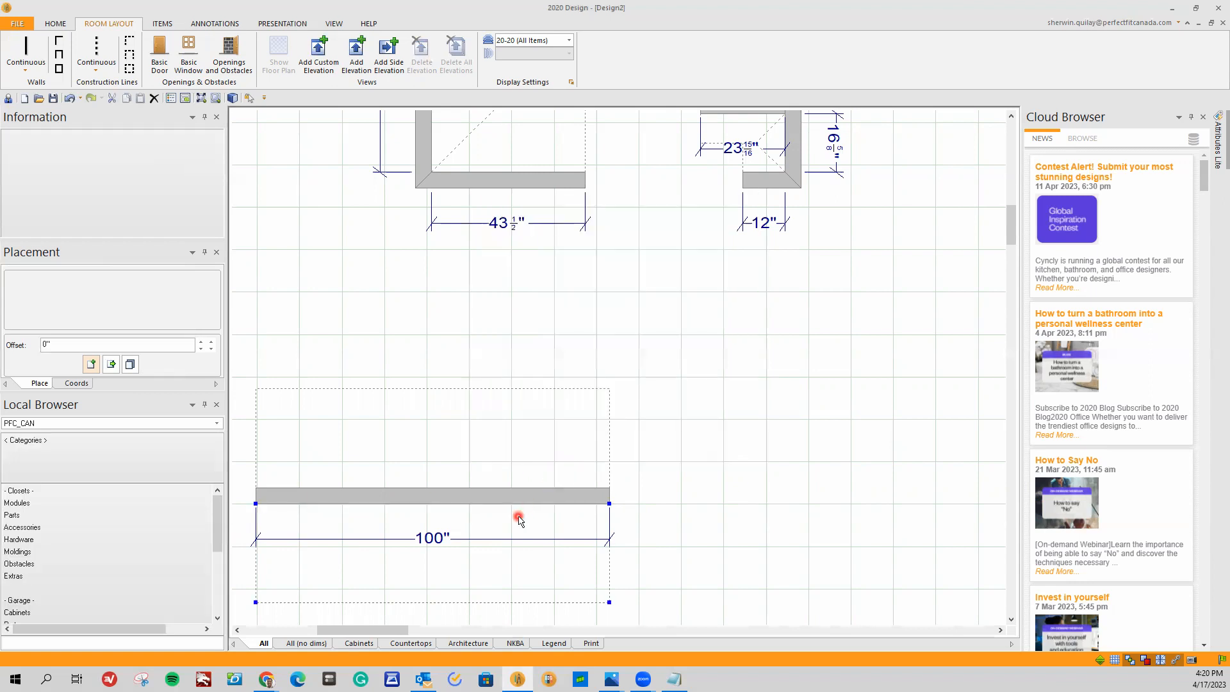
Step: Add an elevation of the sloped 100" wall and switch to the How To.txt notes in Notepad
key(ctrl+e)
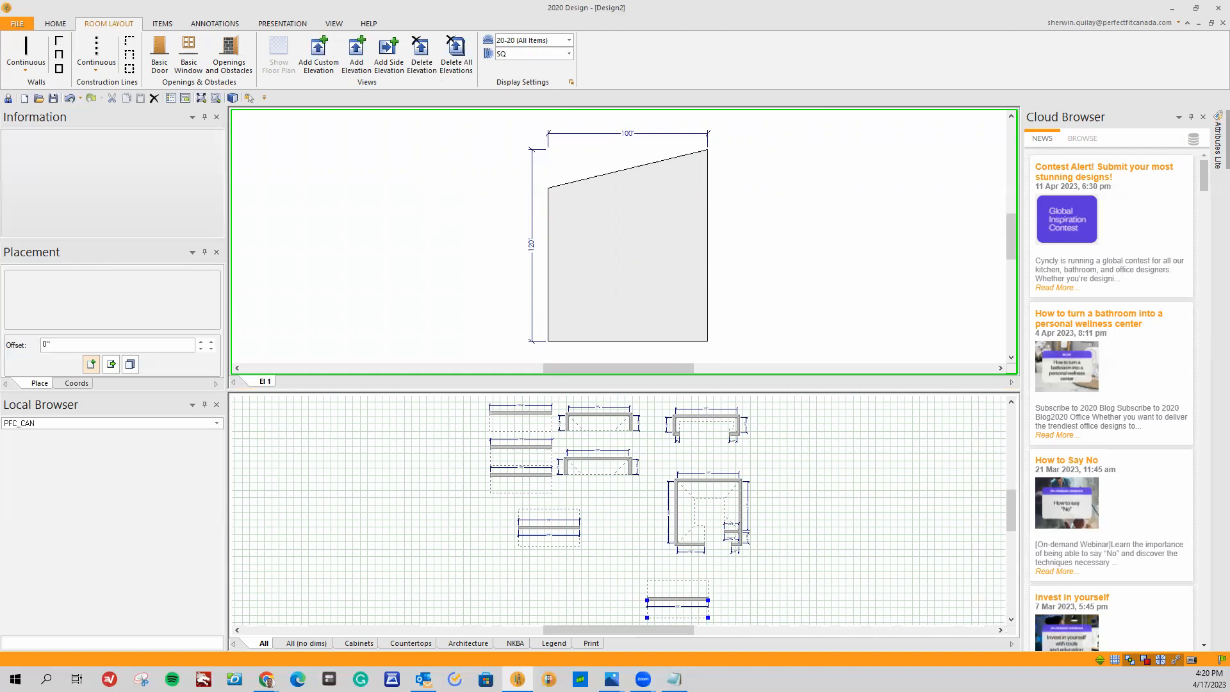
key(alt+Tab)
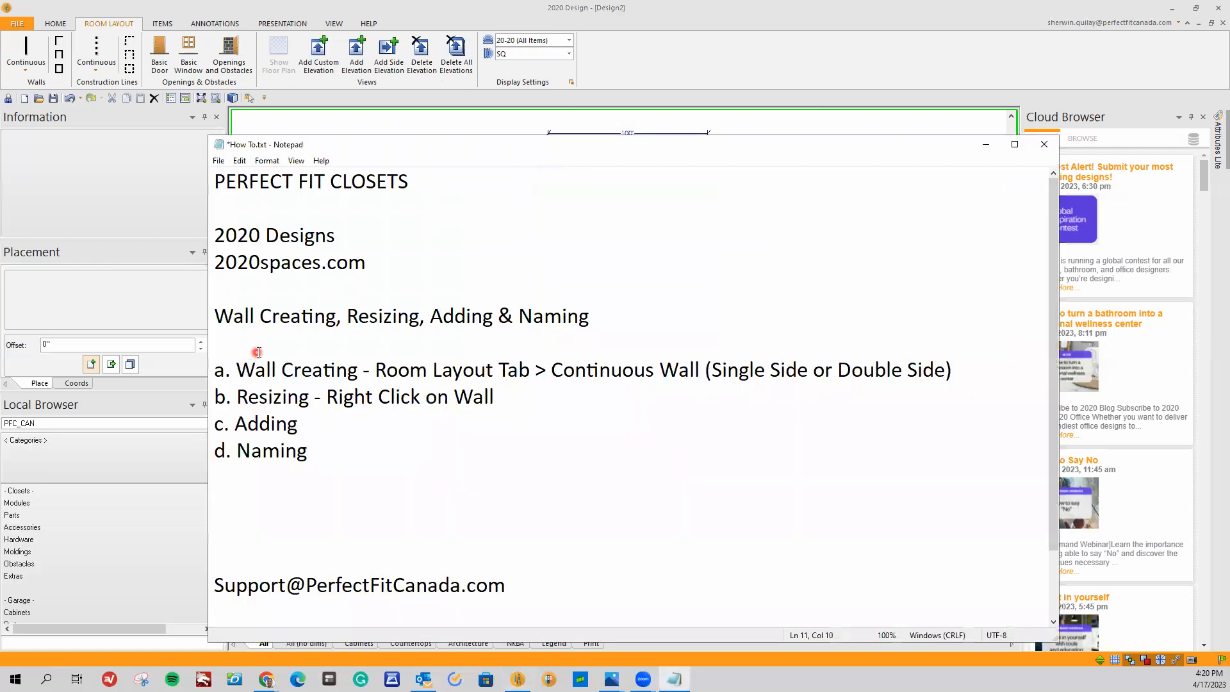